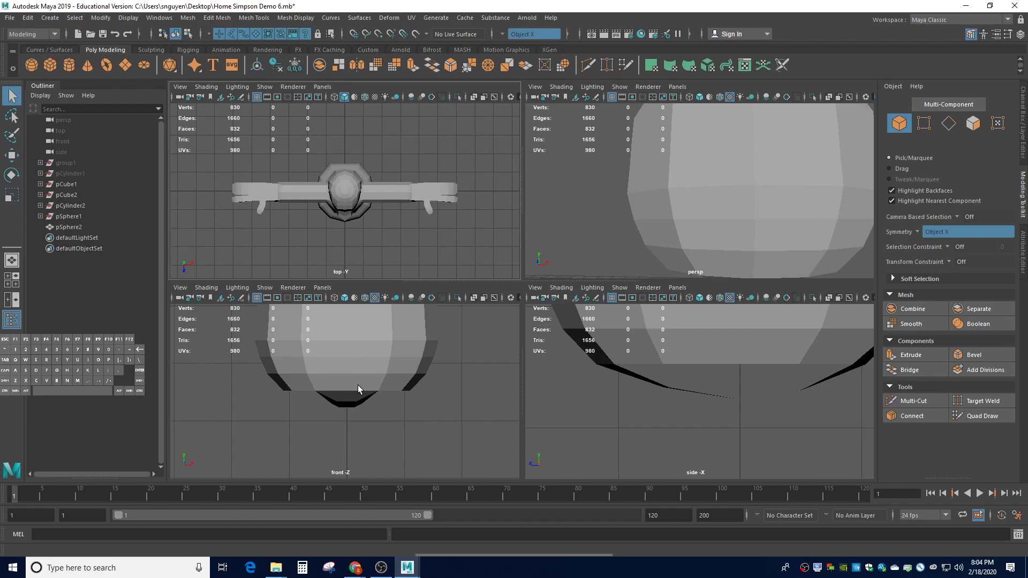
Switch the body mesh to vertex mode and examine the vertices around its underside where the legs attach.
left_click(766, 222)
left_click_drag(833, 247, 718, 209, "alt")
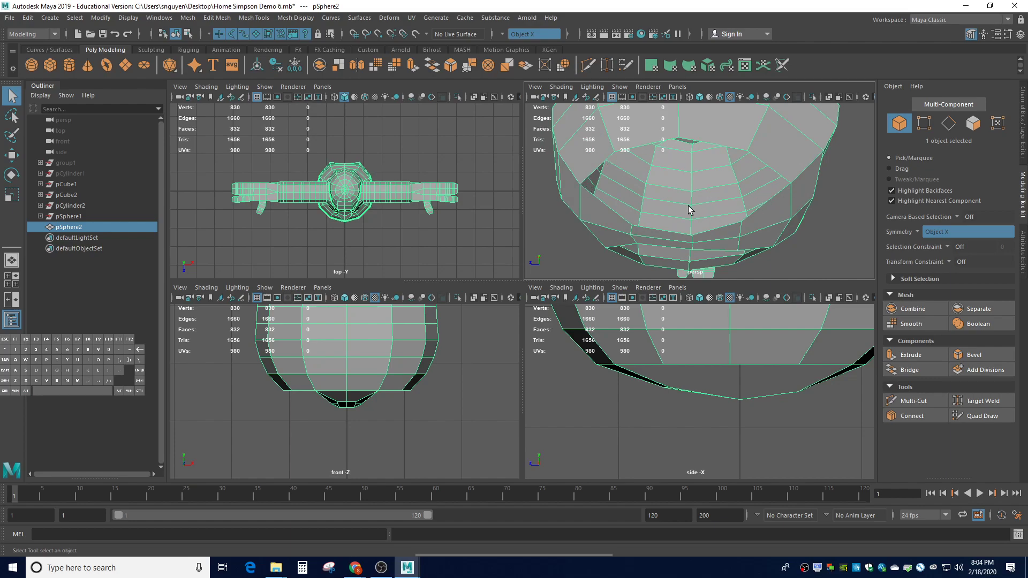
right_click_drag(690, 142, 654, 139)
left_click(678, 140)
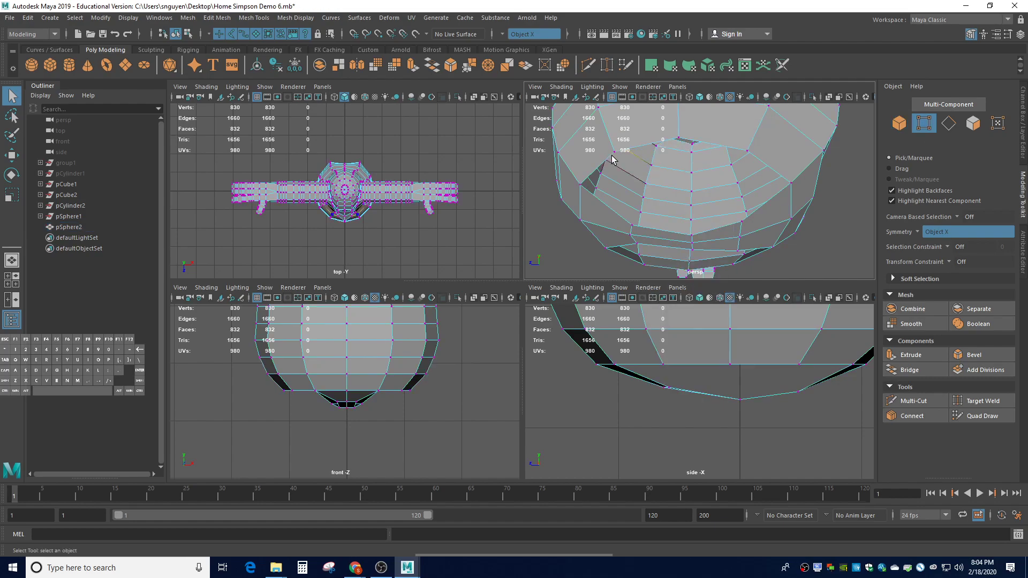
left_click(585, 183)
left_click(629, 224)
left_click(779, 217)
left_click(747, 151)
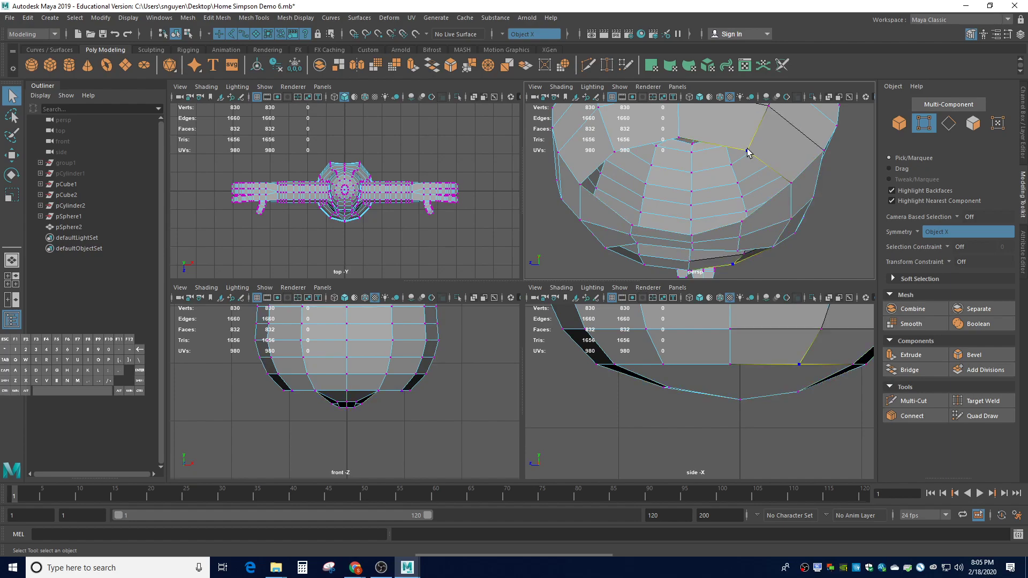
left_click(659, 143)
left_click(673, 234)
left_click(707, 152)
double_click(581, 180)
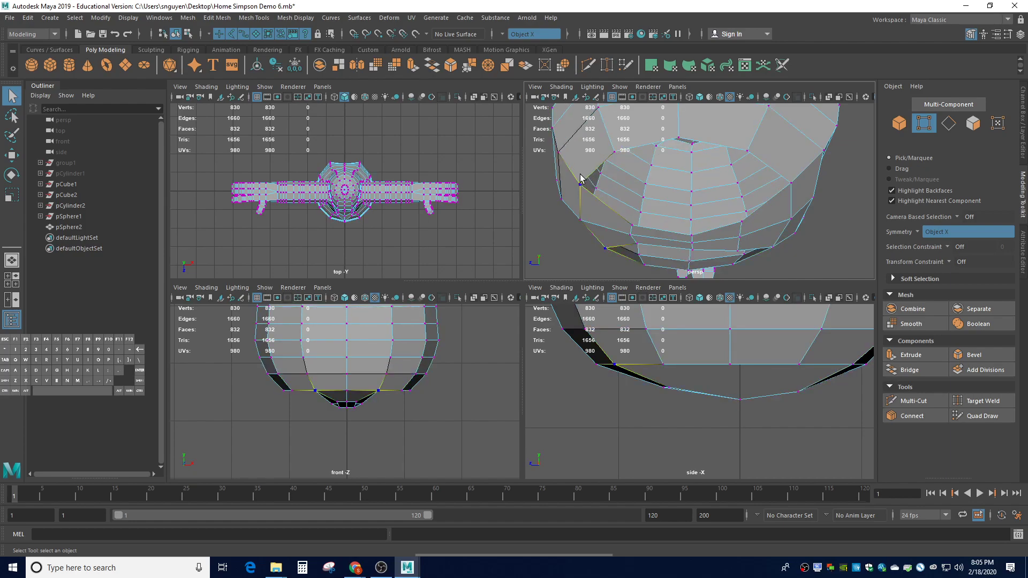
double_click(716, 236)
left_click(687, 146)
double_click(578, 186)
left_click(717, 229)
left_click(672, 143)
double_click(570, 171)
left_click(672, 155)
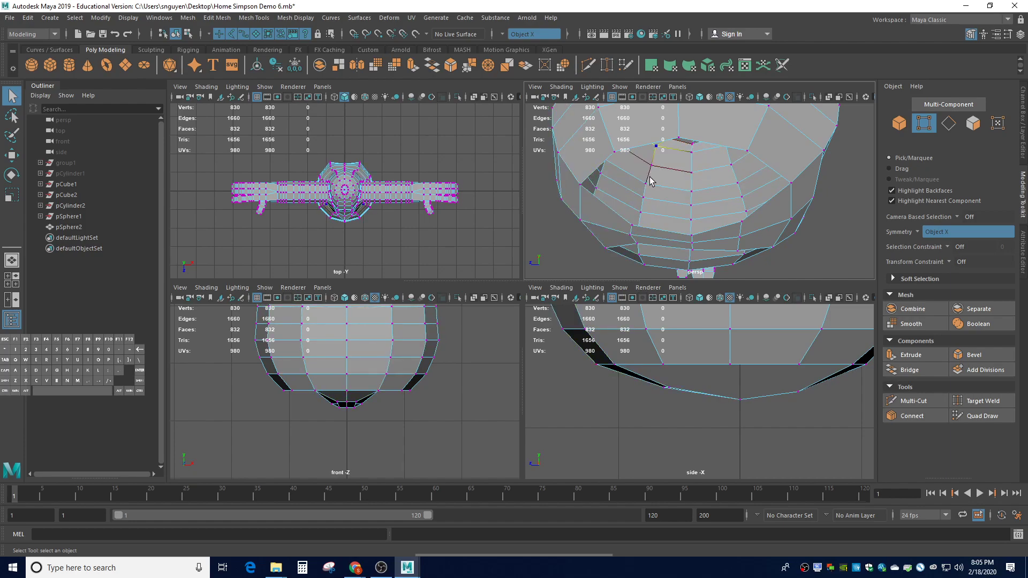
Create a polygon cylinder below the body for the leg, about 0.73 in radius and 2.07 high.
left_click(382, 184)
left_click(69, 65)
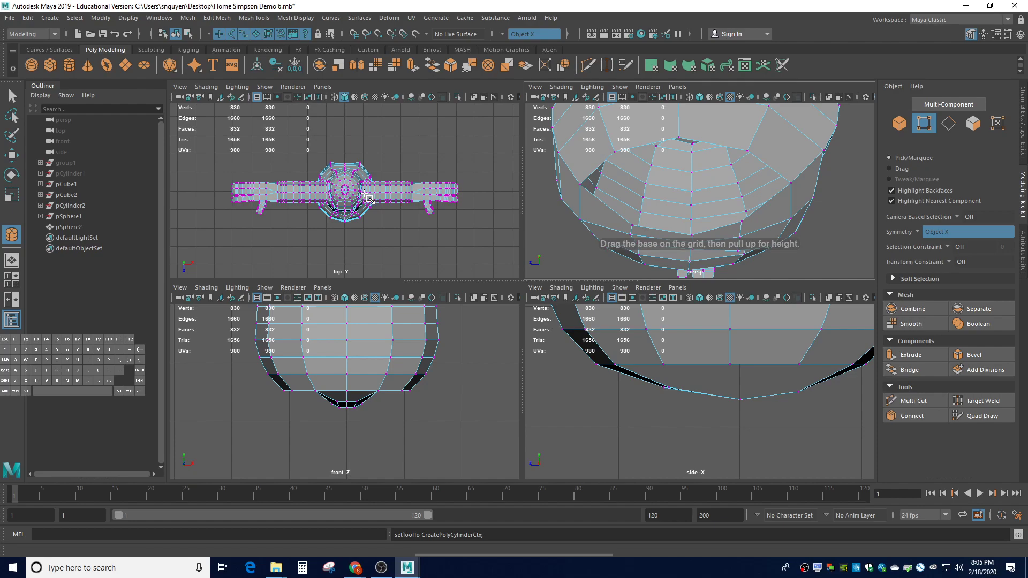
mouse_move(364, 197)
left_mouse_down()
mouse_move(384, 213)
mouse_move(373, 156)
left_mouse_up()
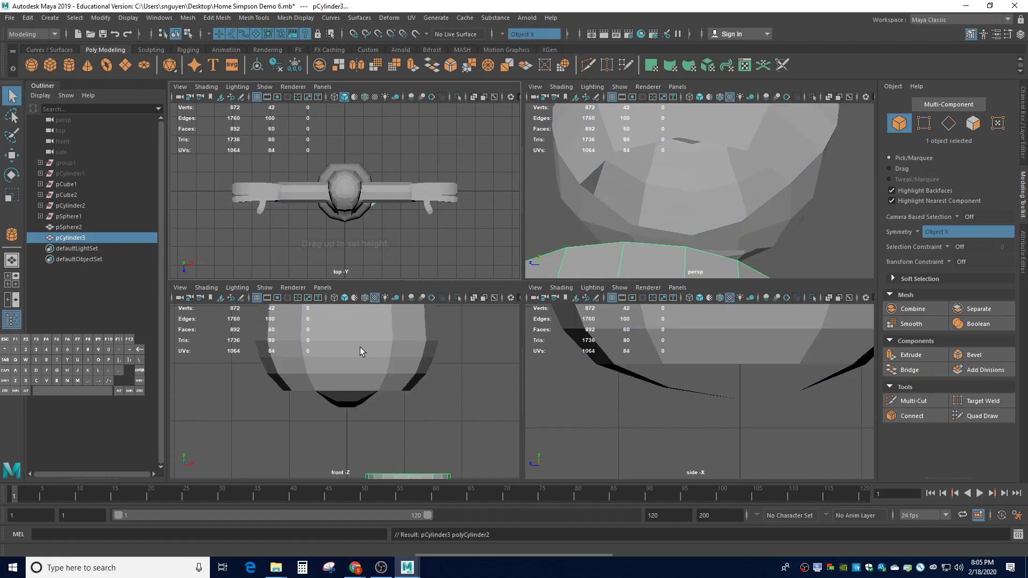
scroll(374, 385, "down", 5)
scroll(689, 374, "down", 5)
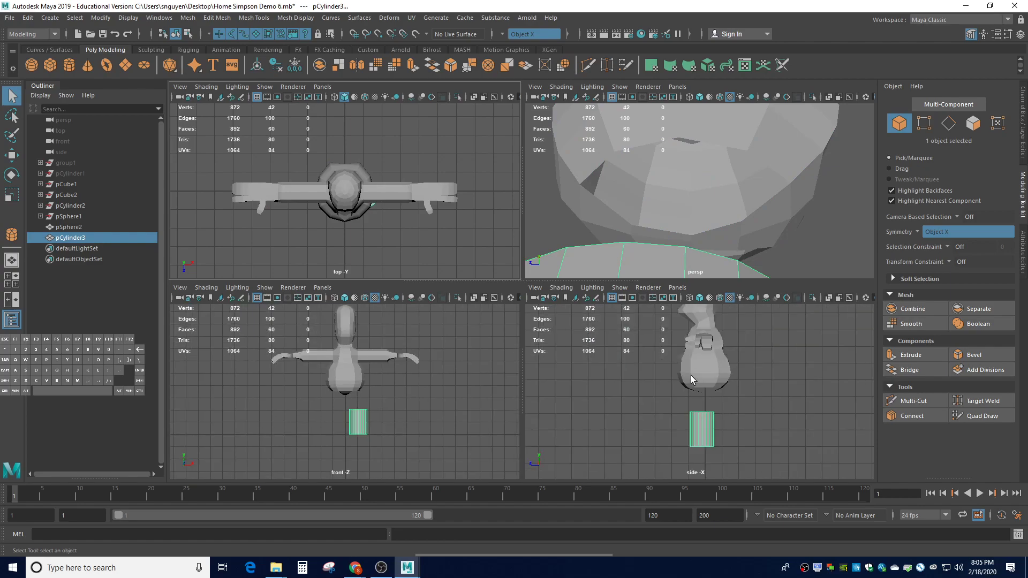
scroll(683, 258, "down", 5)
left_click_drag(628, 213, 732, 249, "alt")
key("alt")
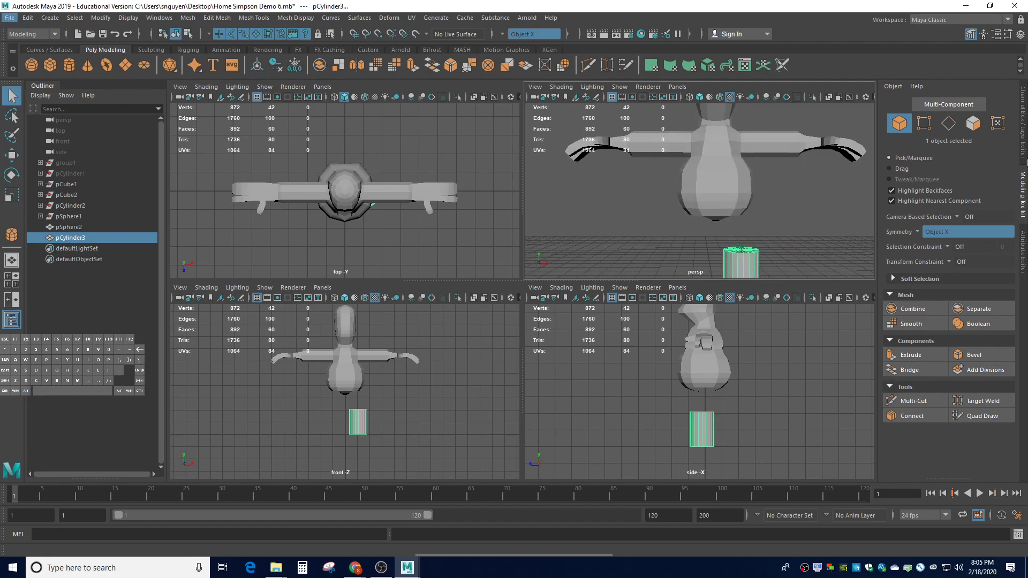
Show the hidden group1 containing the front and profile reference images.
left_click(1024, 150)
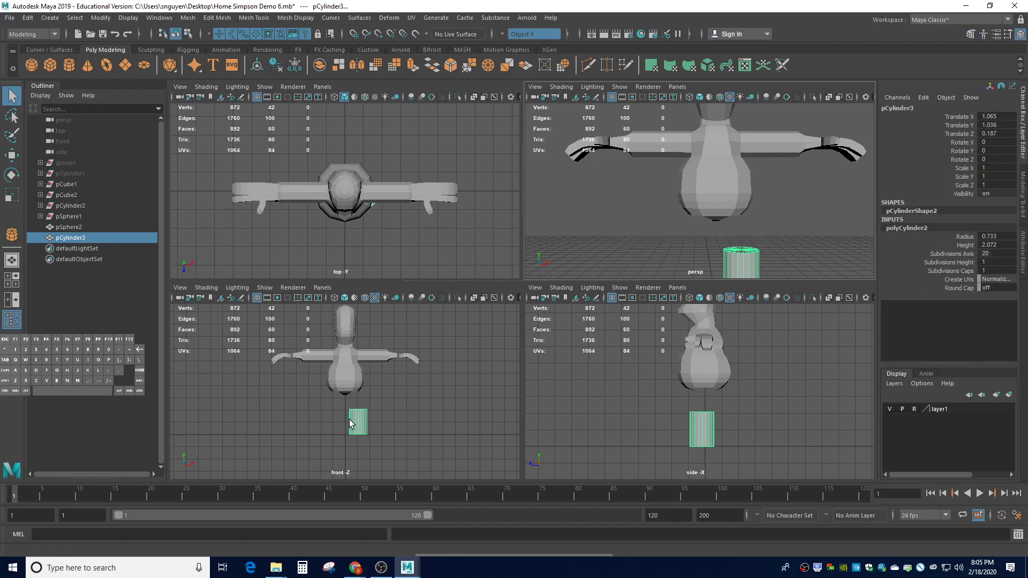
left_click(69, 163)
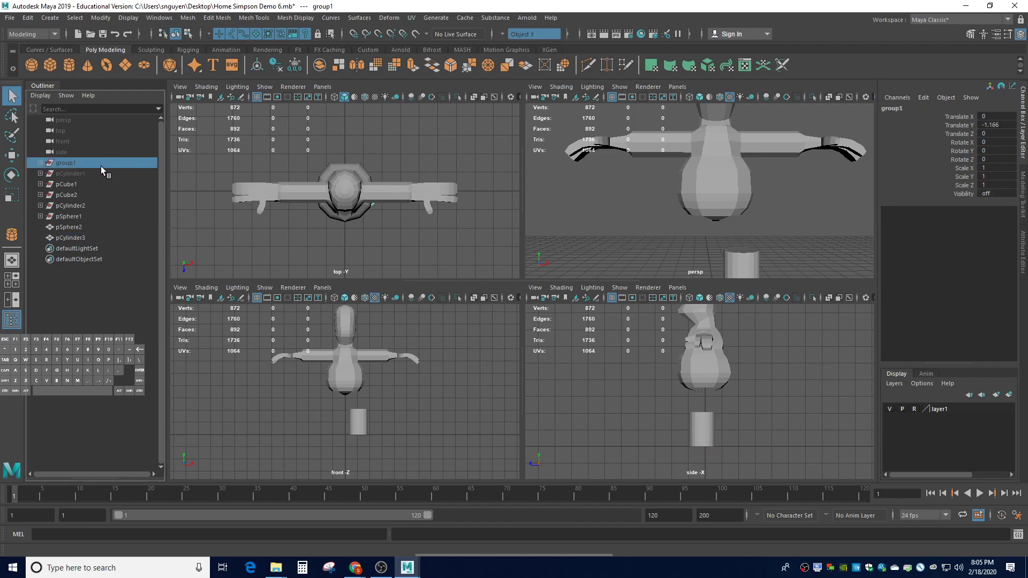
key("h")
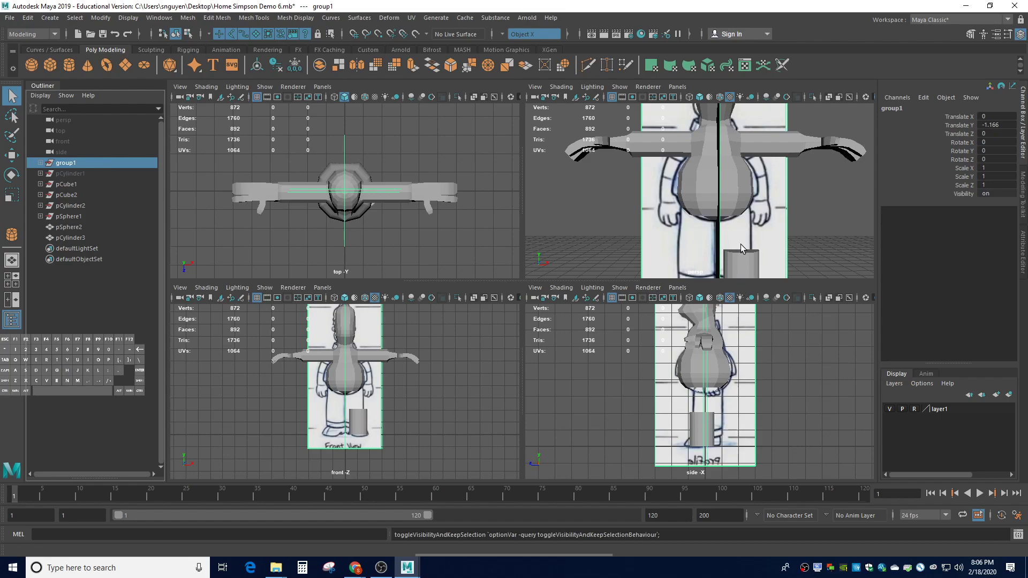
Move the leg cylinder to about X 0.80 over the reference leg and set its height to 3.
left_click(362, 420)
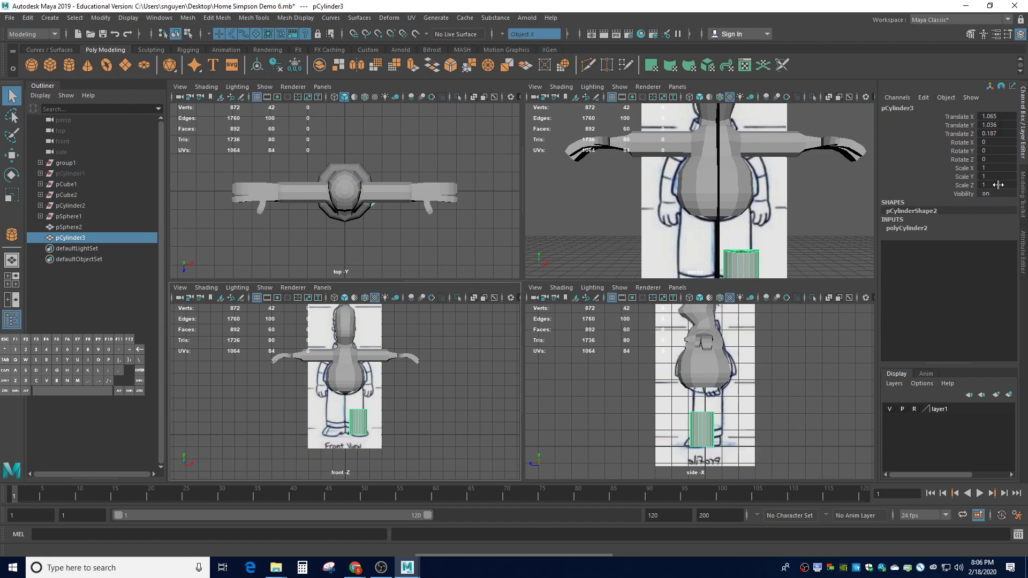
left_click(906, 228)
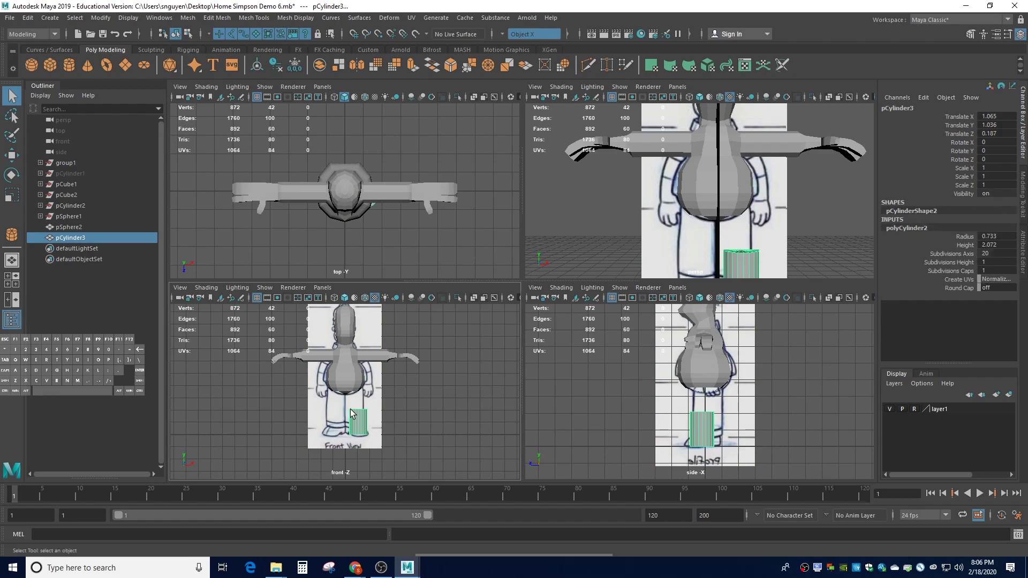
key("w")
left_click_drag(408, 425, 406, 424)
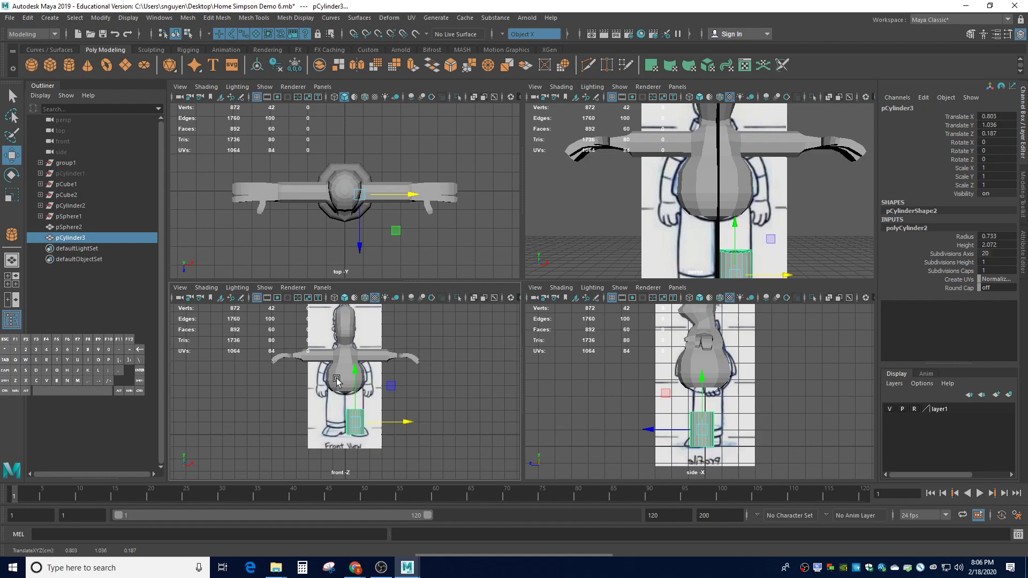
double_click(1003, 245)
key("Return")
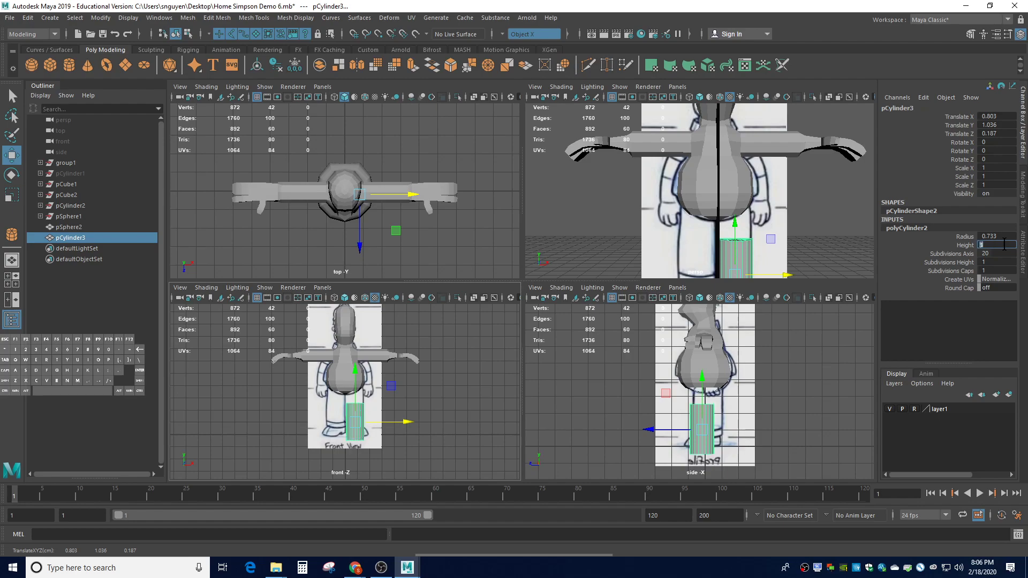
Align the cylinder with the reference leg in front and side views, at about X 0.78, Y 1.56, Z -0.17.
left_click_drag(356, 384, 351, 371)
scroll(383, 414, "up", 5)
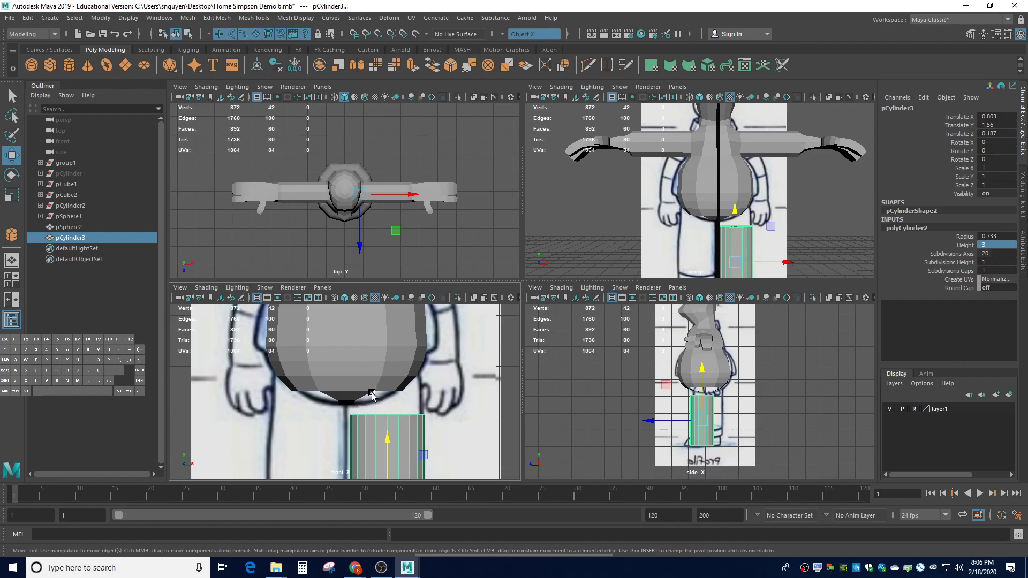
scroll(413, 411, "down", 5)
scroll(439, 410, "up", 1)
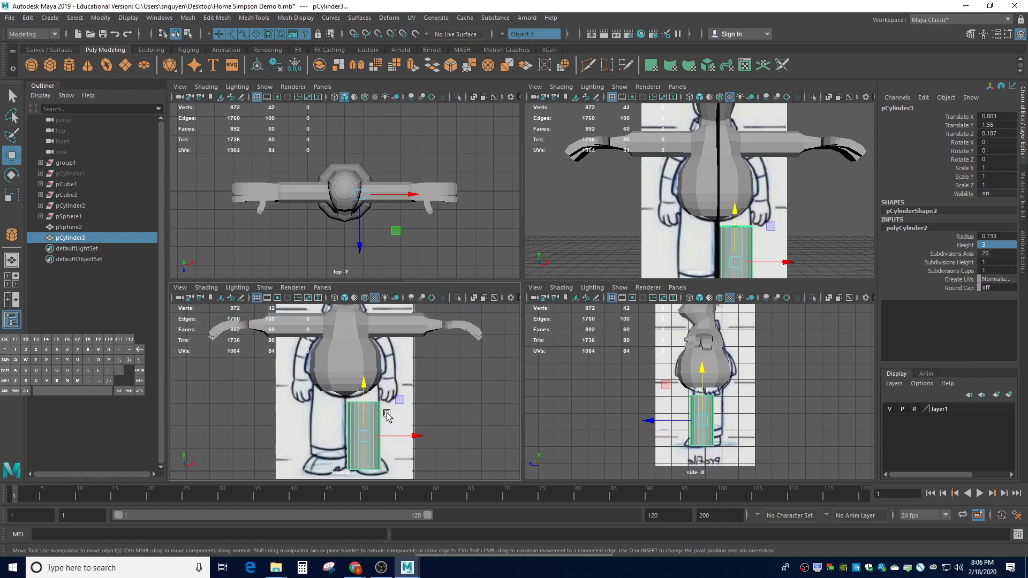
left_click_drag(666, 421, 674, 422)
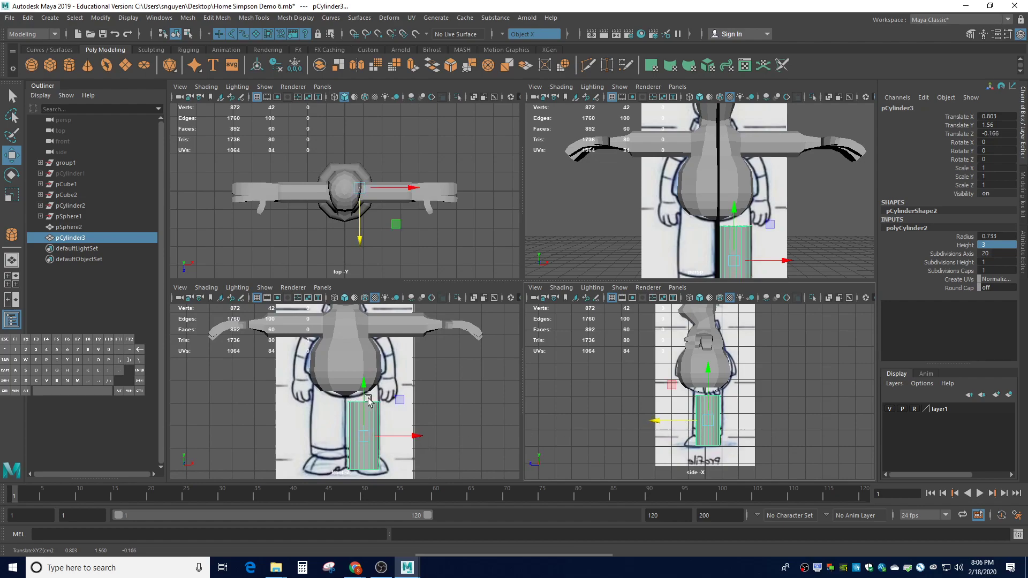
left_click_drag(415, 437, 417, 437)
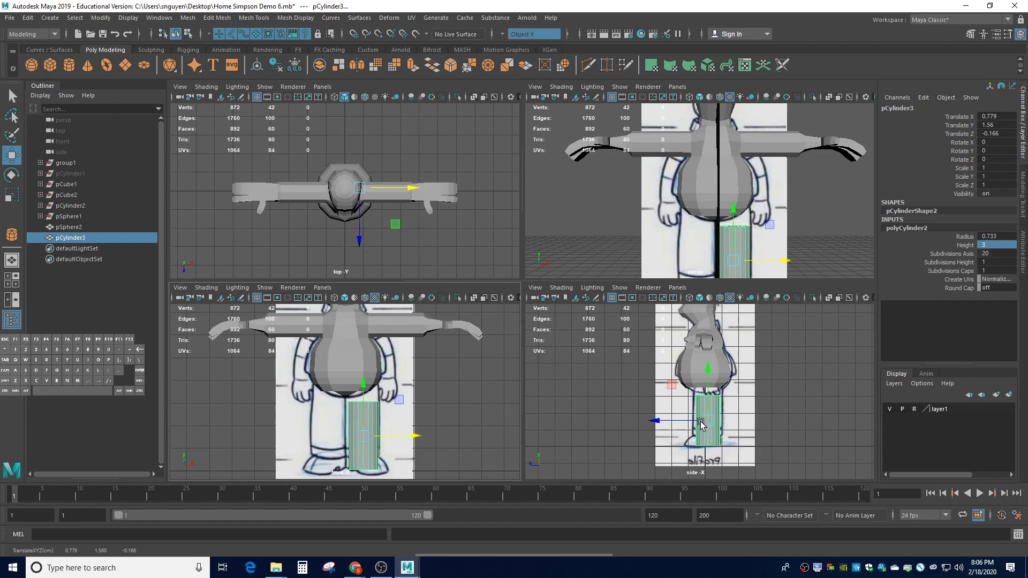
Set the leg cylinder's radius to 0.75 and its axis subdivisions to 8.
double_click(1002, 237)
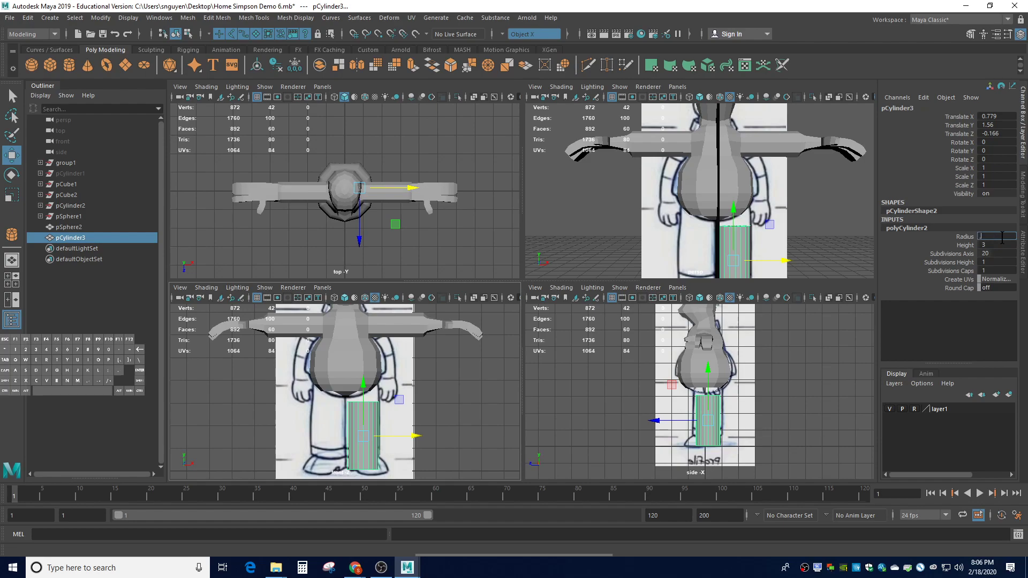
key("Return")
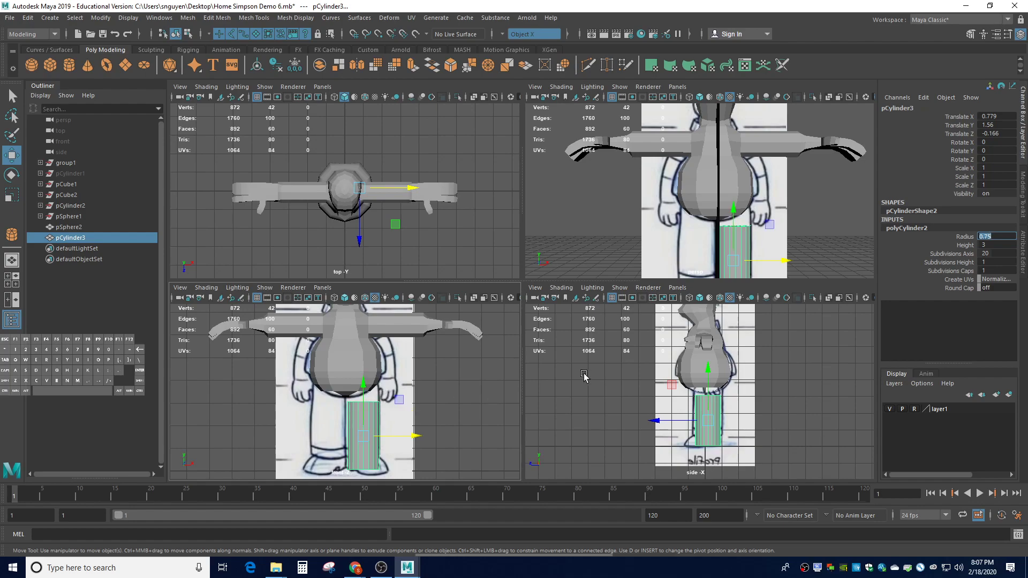
left_click(993, 253)
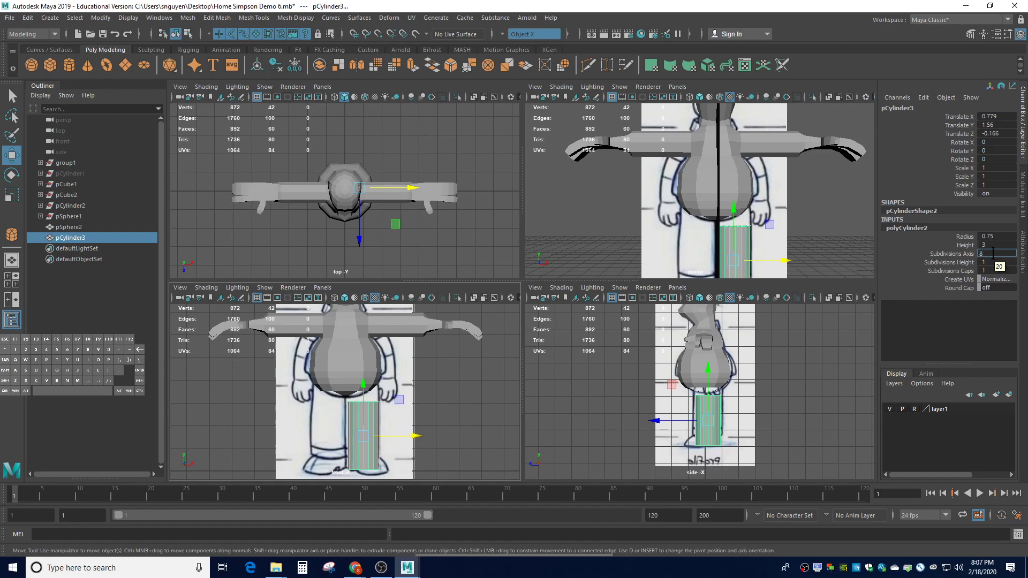
key("Return")
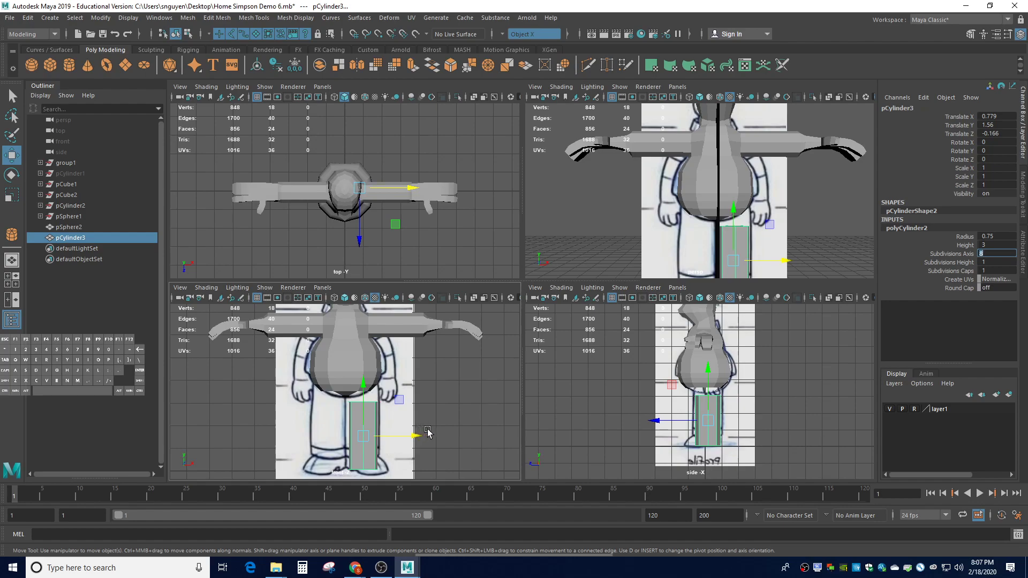
Preview the leg cylinder in smoothed display and return it to the unsmoothed display.
left_click_drag(800, 225, 713, 183, "alt")
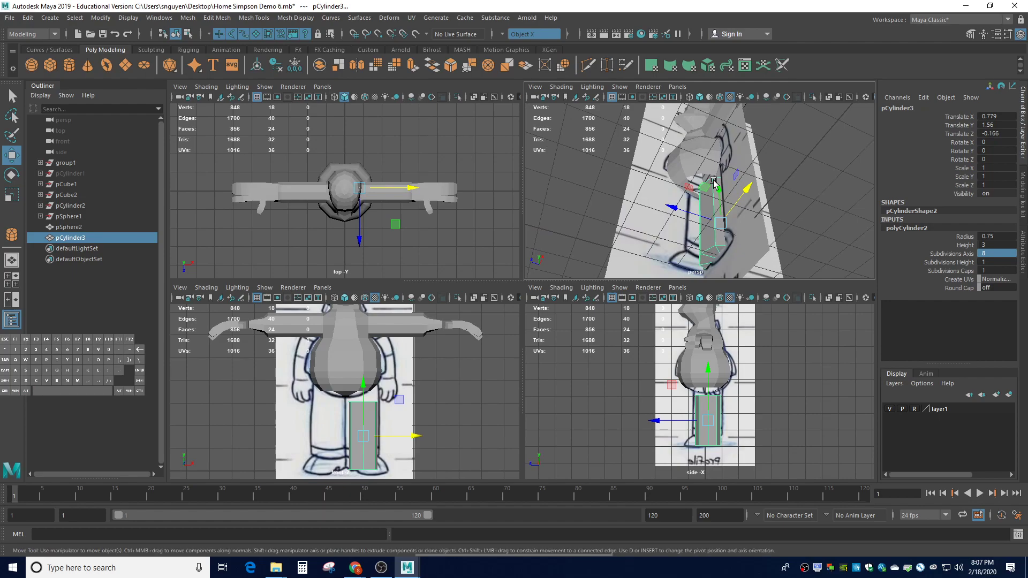
key("3")
left_click_drag(721, 214, 771, 271, "alt")
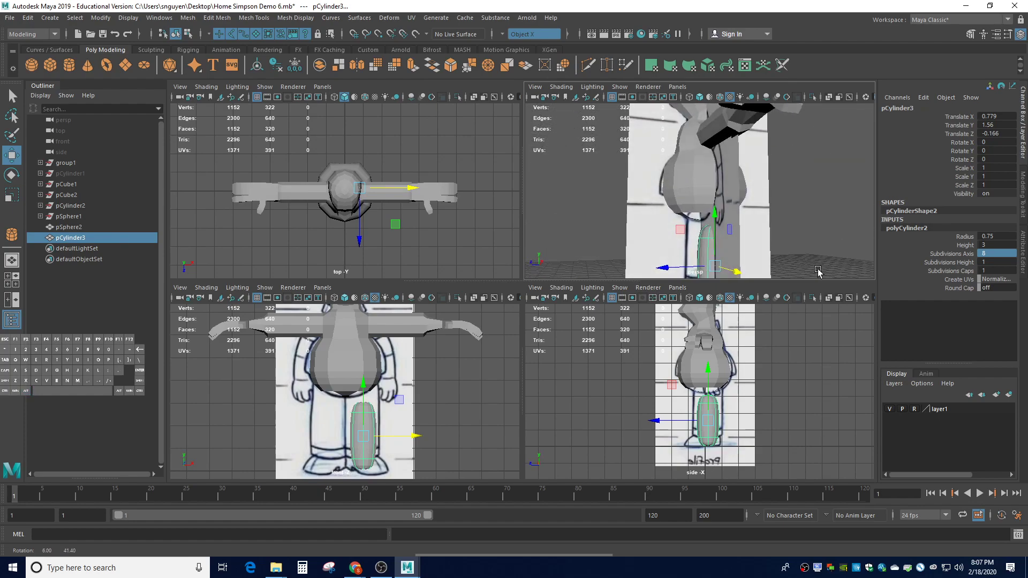
key("1")
left_click_drag(640, 242, 662, 245, "alt")
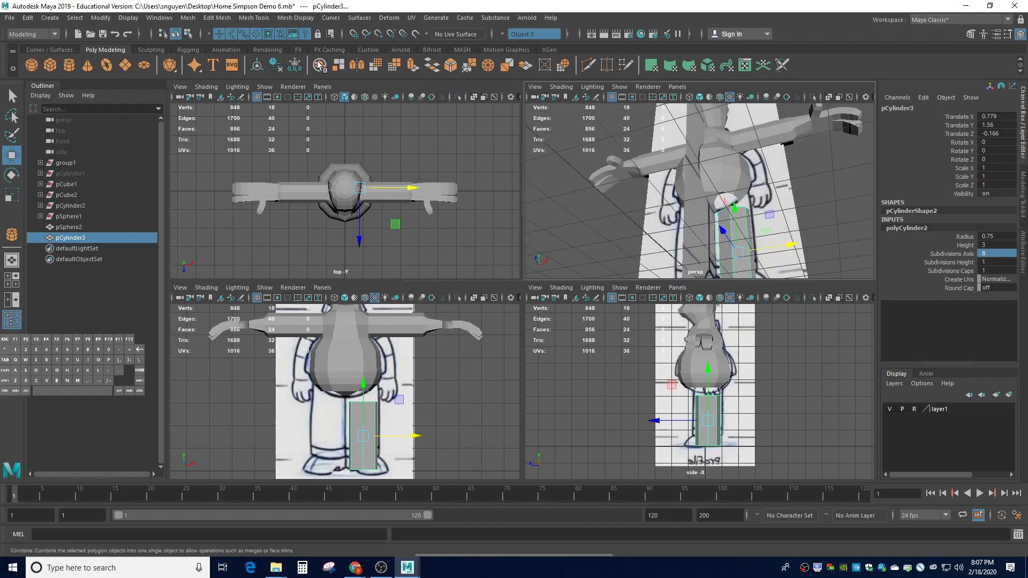
Insert an edge loop around the leg cylinder just below its top edge.
left_click(266, 19)
left_click(266, 18)
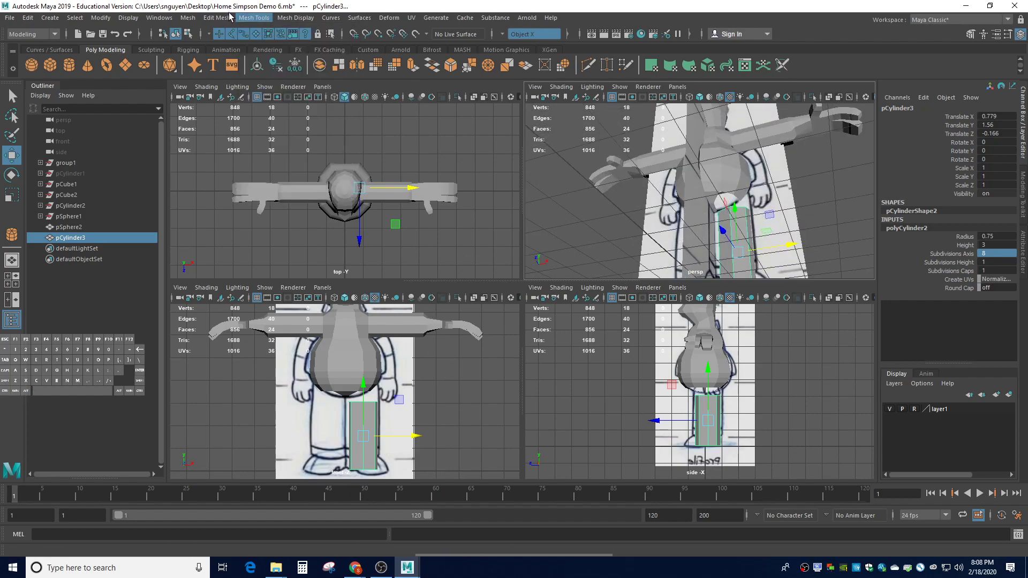
left_click(222, 18)
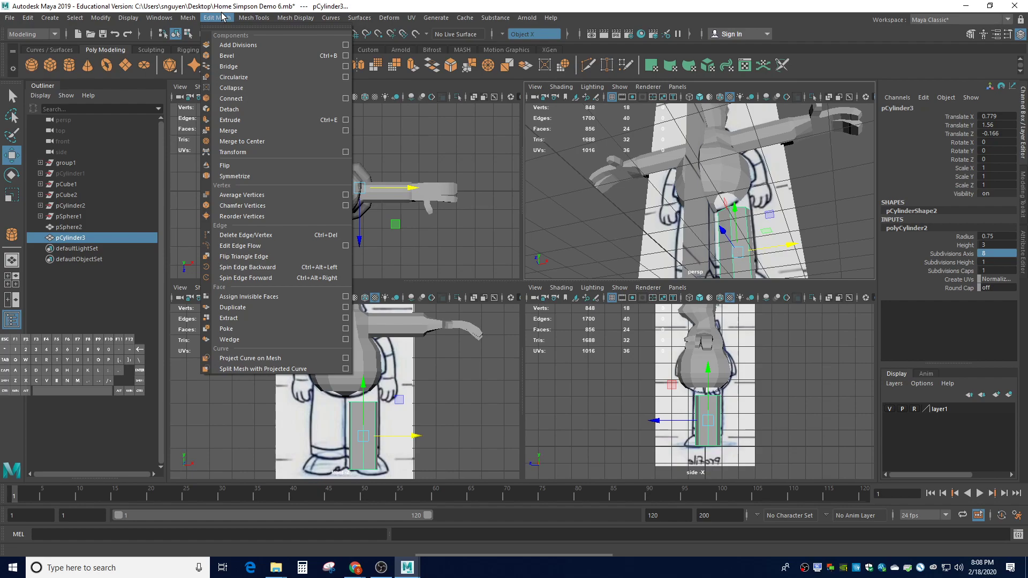
mouse_move(261, 18)
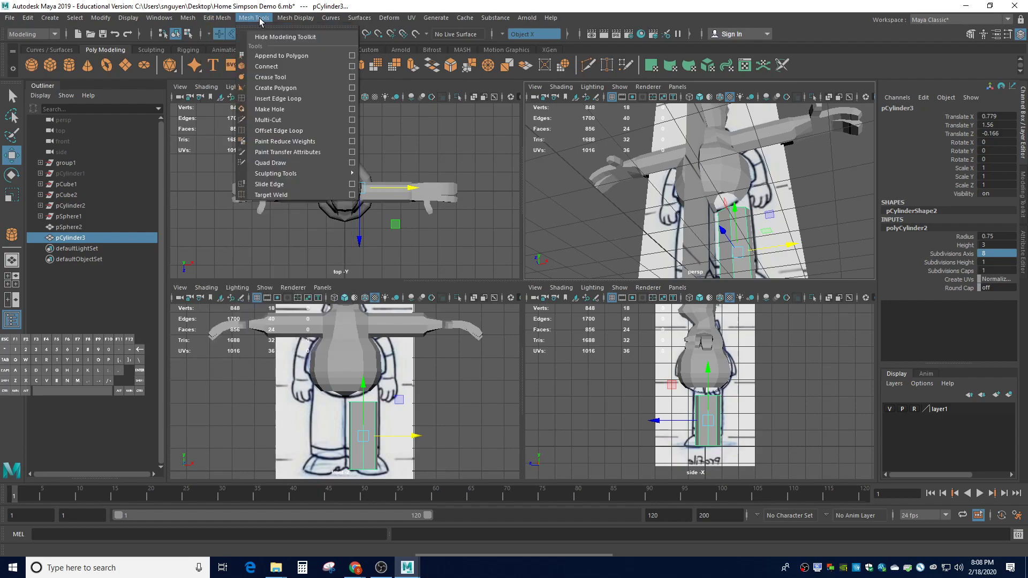
left_click(278, 100)
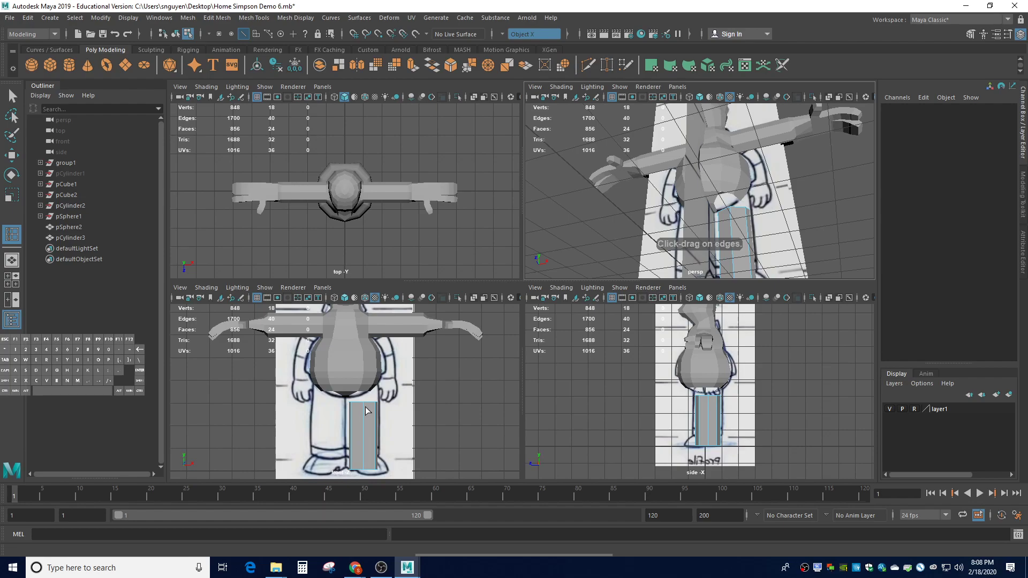
left_click_drag(362, 406, 364, 408)
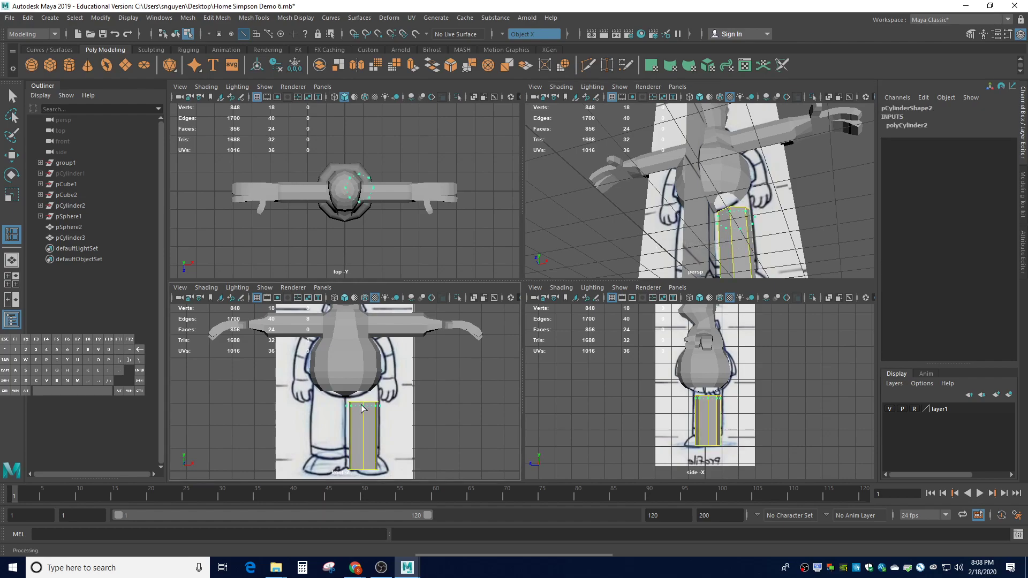
left_click_drag(362, 408, 362, 407)
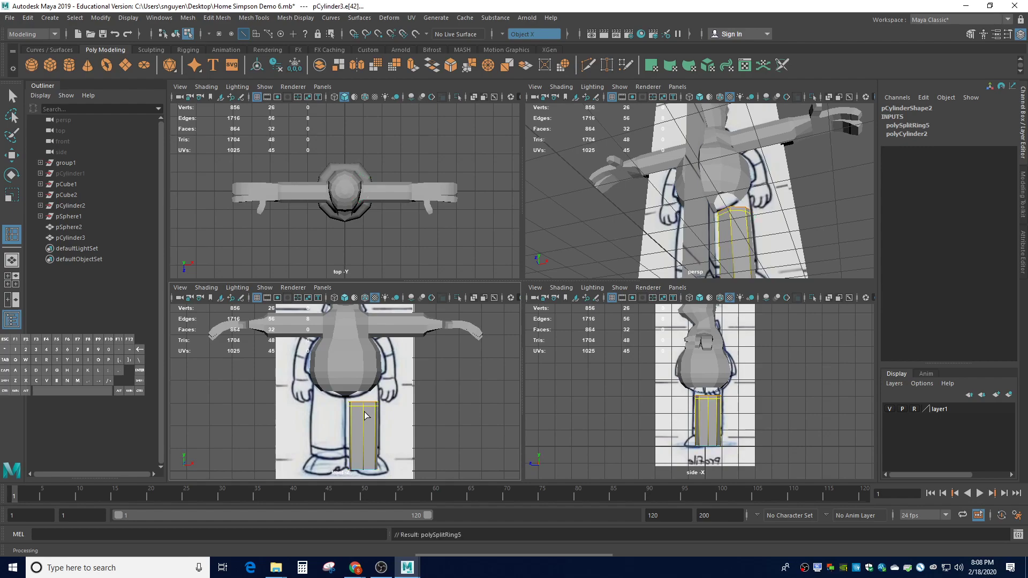
Turn off the Object X symmetry for component editing.
key("b")
left_click(1022, 205)
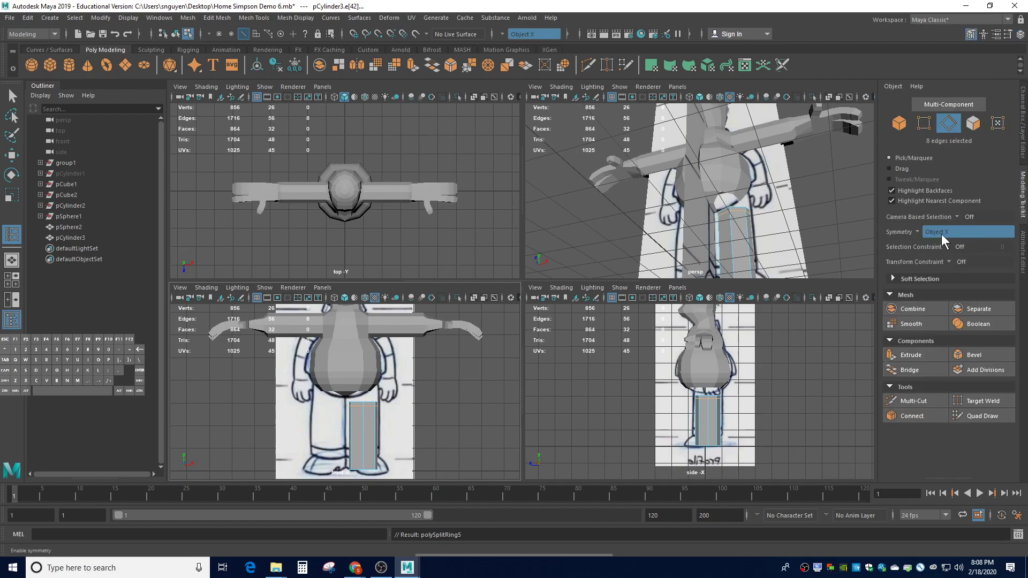
left_click(919, 231)
left_click(924, 234)
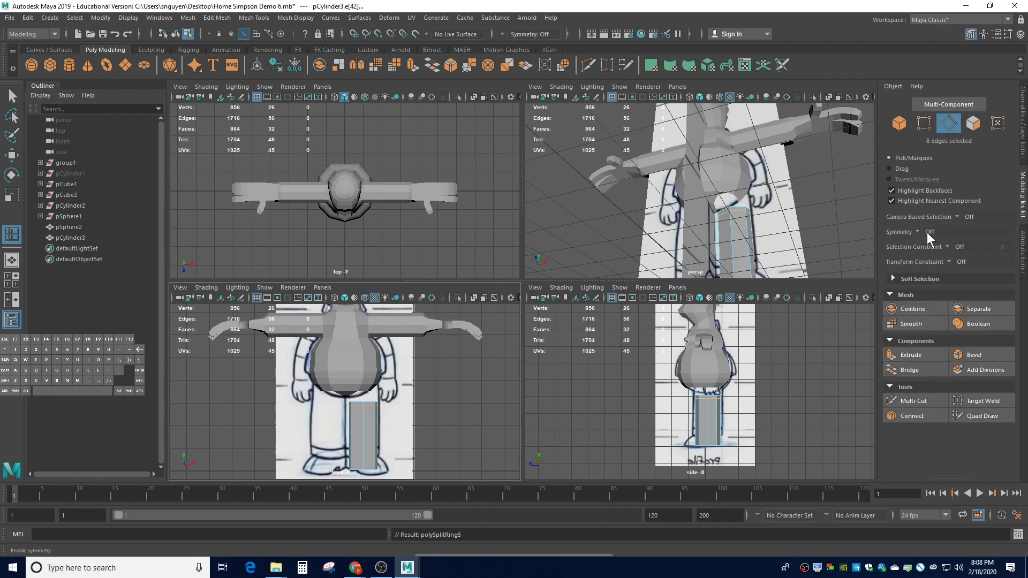
Insert a second edge loop below the first near the leg's top edge and raise the two loops to about Y 2.79 and 2.92.
left_click(363, 413)
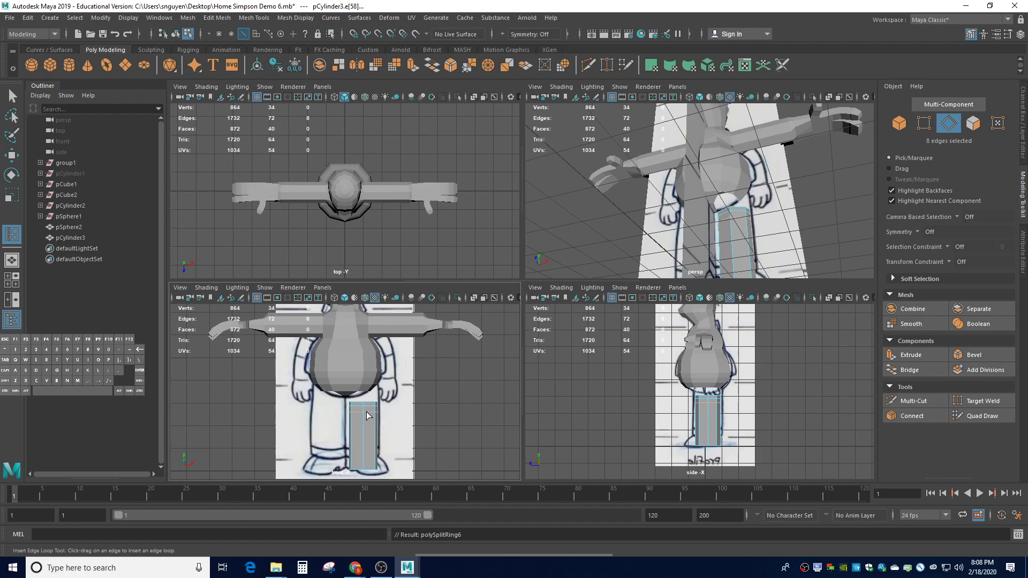
key("w")
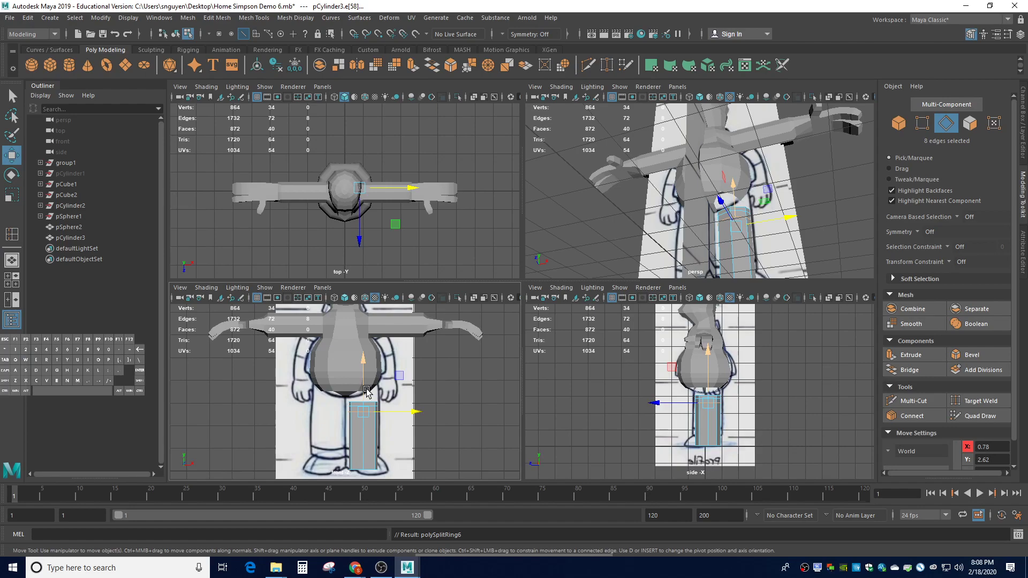
left_click_drag(364, 381, 364, 378)
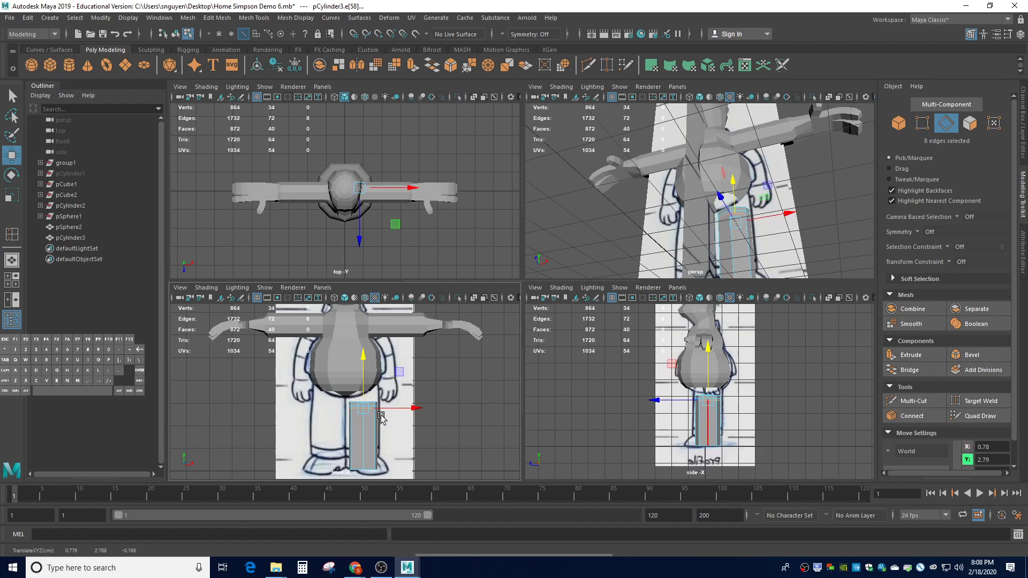
scroll(380, 419, "up", 3)
left_click_drag(356, 420, 356, 418)
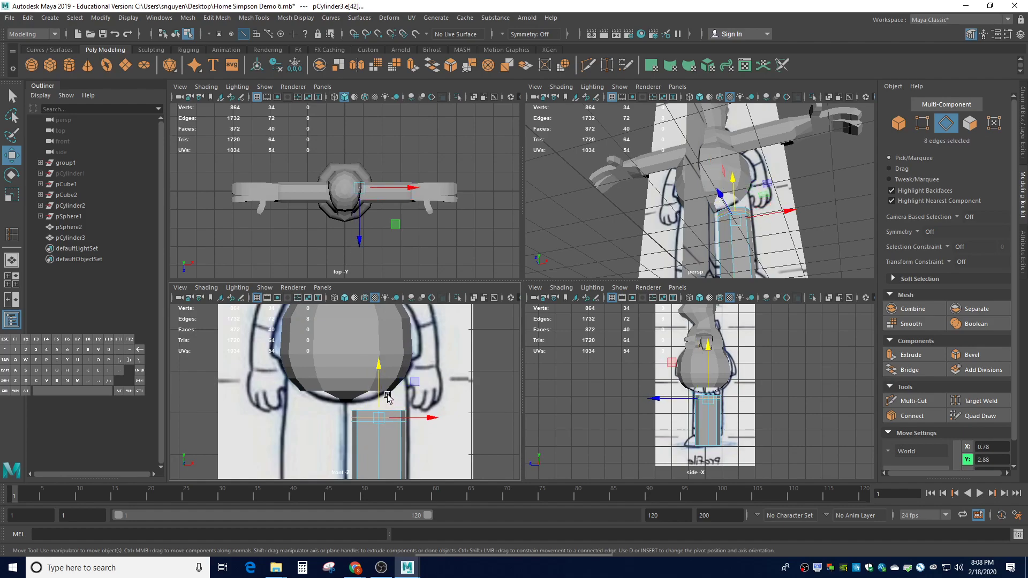
left_click_drag(383, 384, 380, 379)
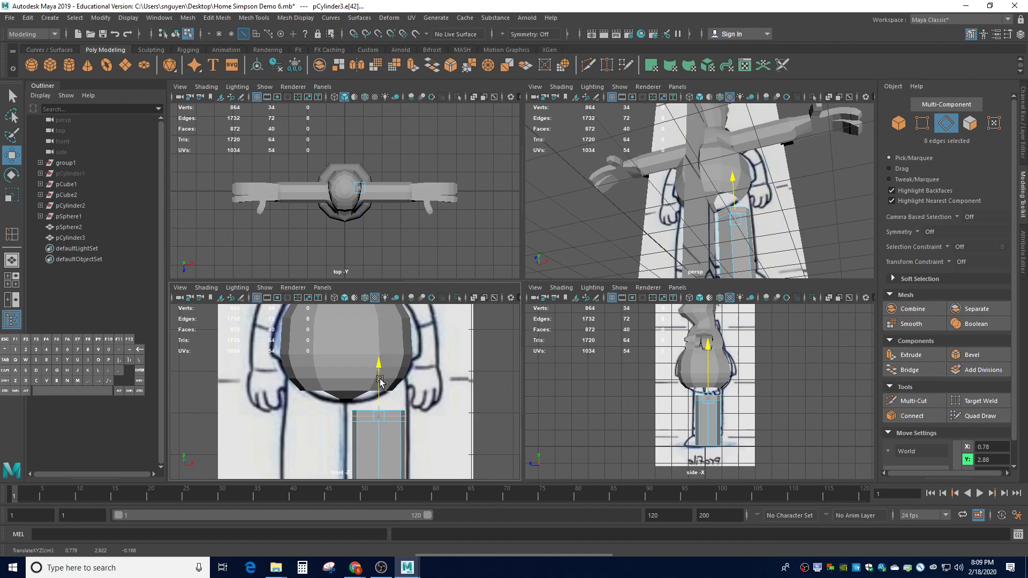
left_click_drag(380, 380, 380, 379)
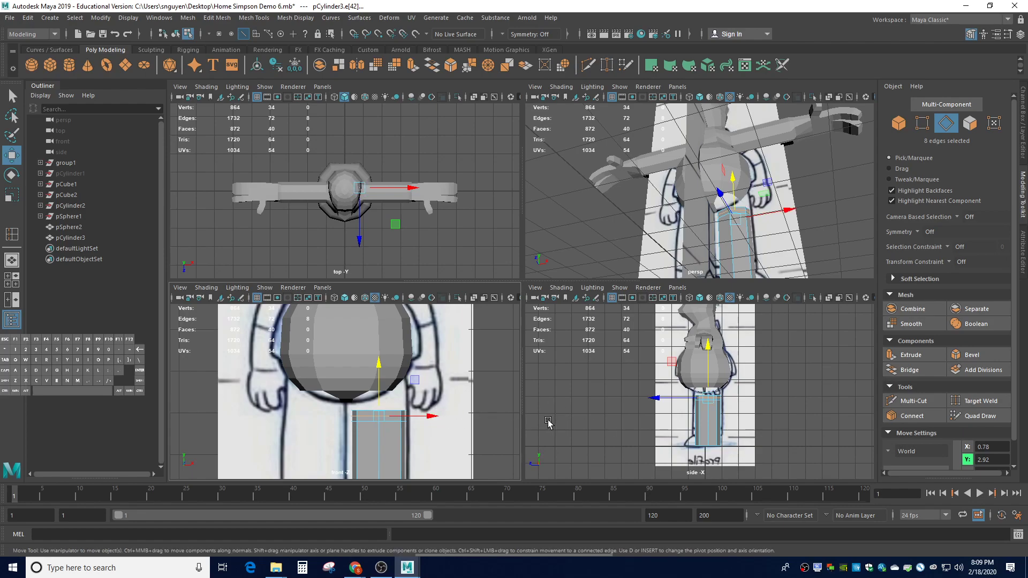
Insert three closely spaced edge loops around the middle of the leg cylinder at knee height.
scroll(427, 431, "down", 3)
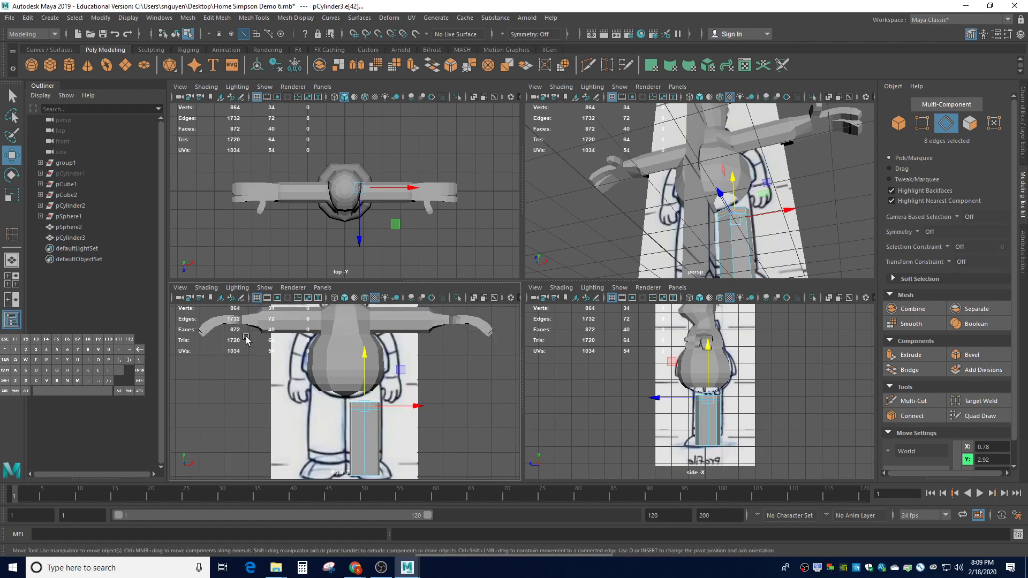
left_click(11, 234)
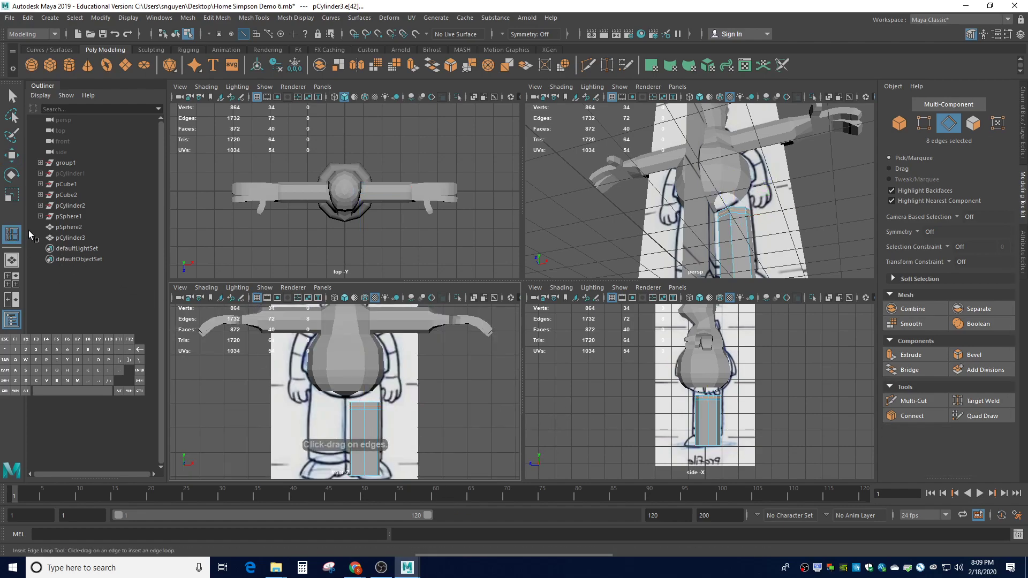
left_click(364, 434)
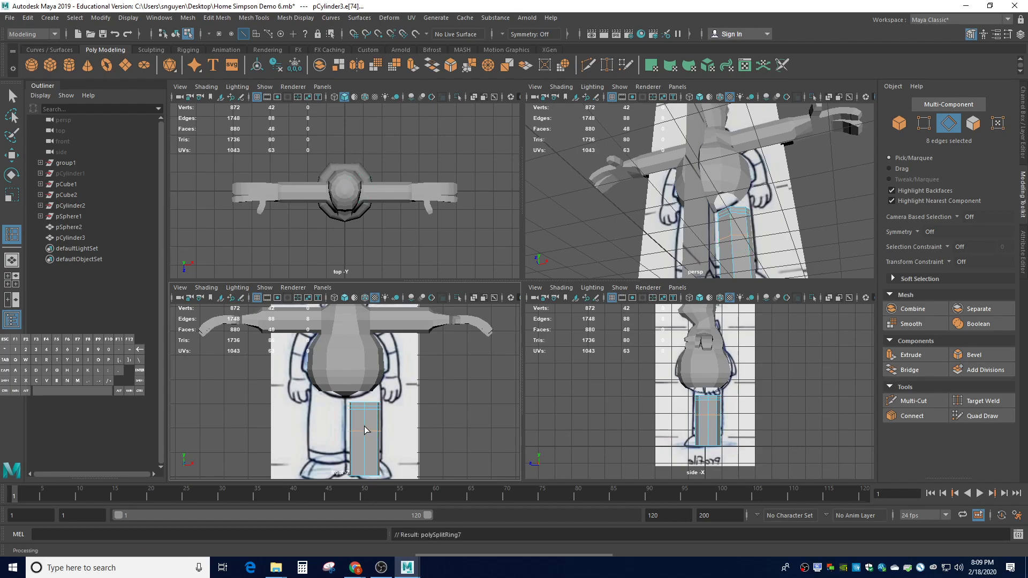
left_click_drag(366, 432, 367, 440)
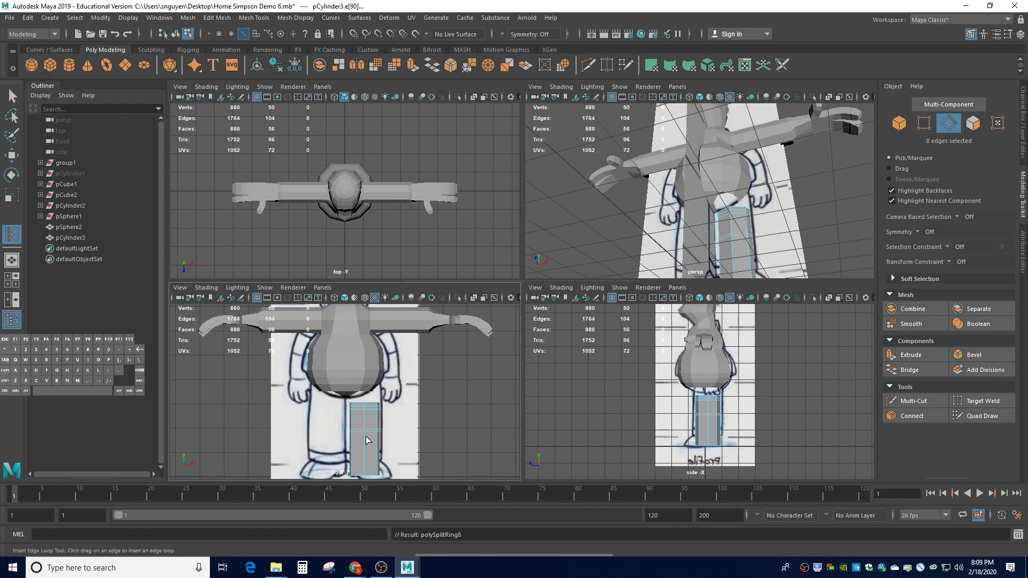
left_click(377, 456)
Raise the lowest knee edge loop to about Y 1.74 and the next loop above it to about Y 2.04.
scroll(379, 440, "up", 3)
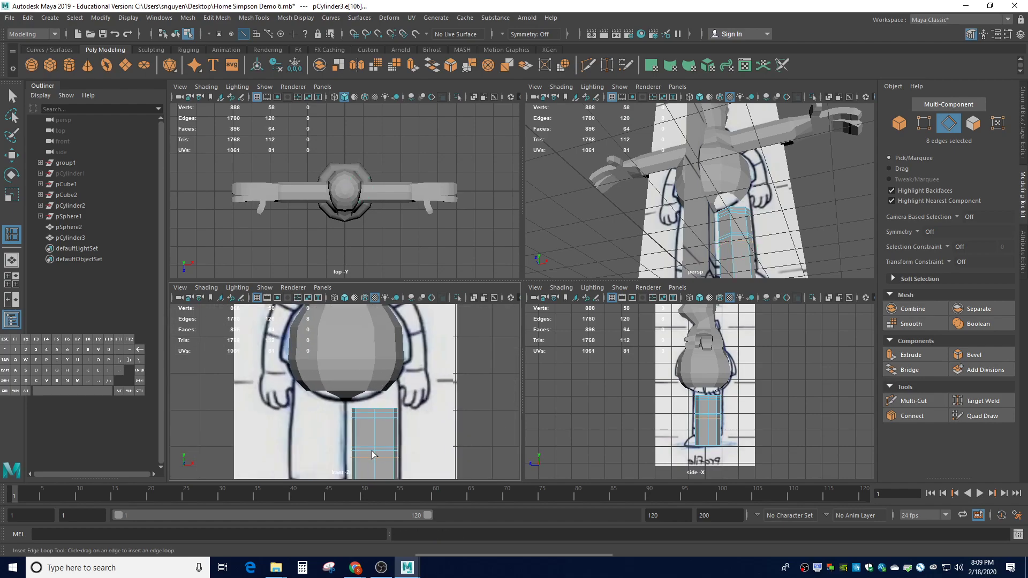
key("w")
left_click_drag(375, 427, 375, 425)
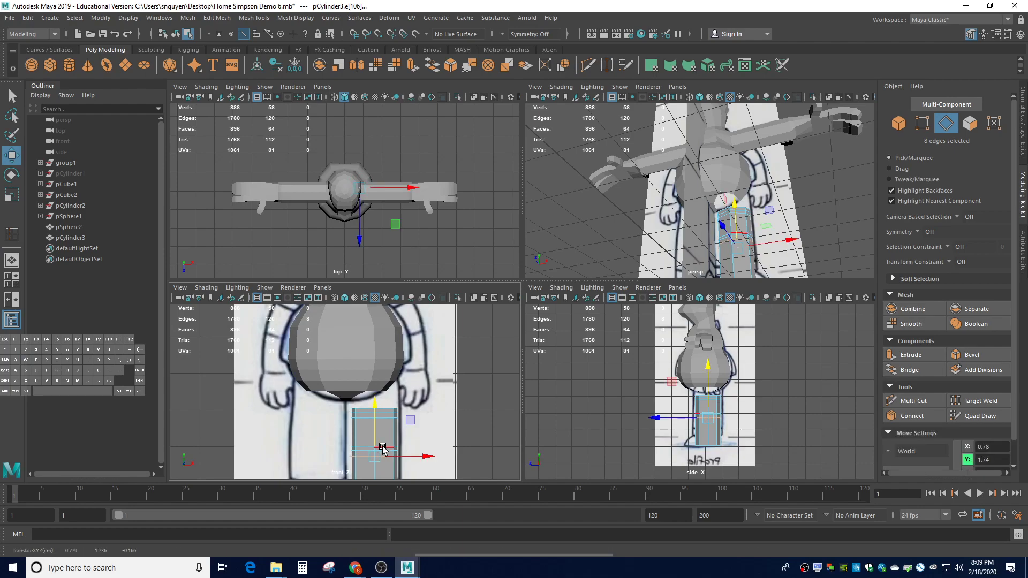
double_click(382, 449)
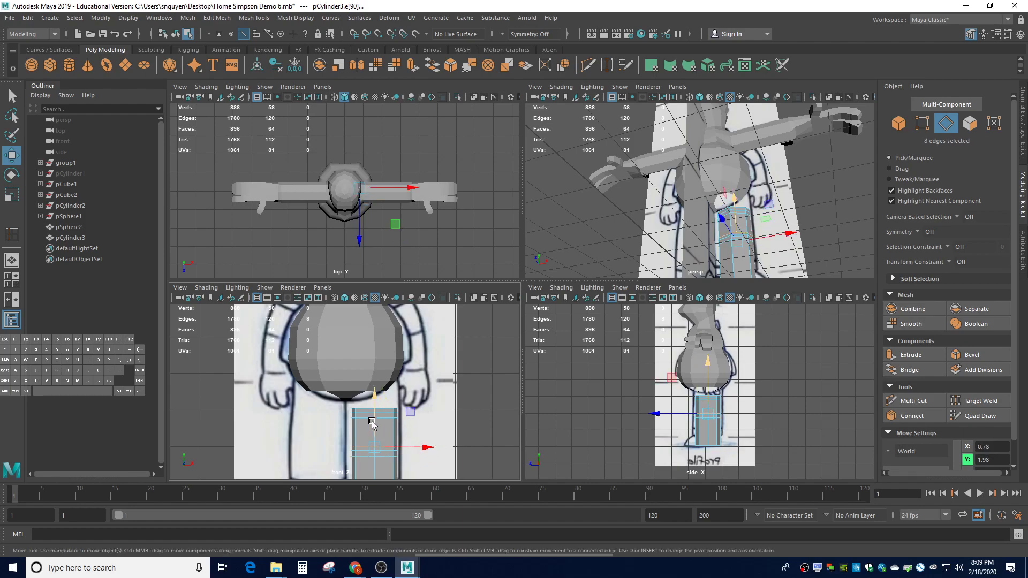
left_click_drag(372, 423, 374, 420)
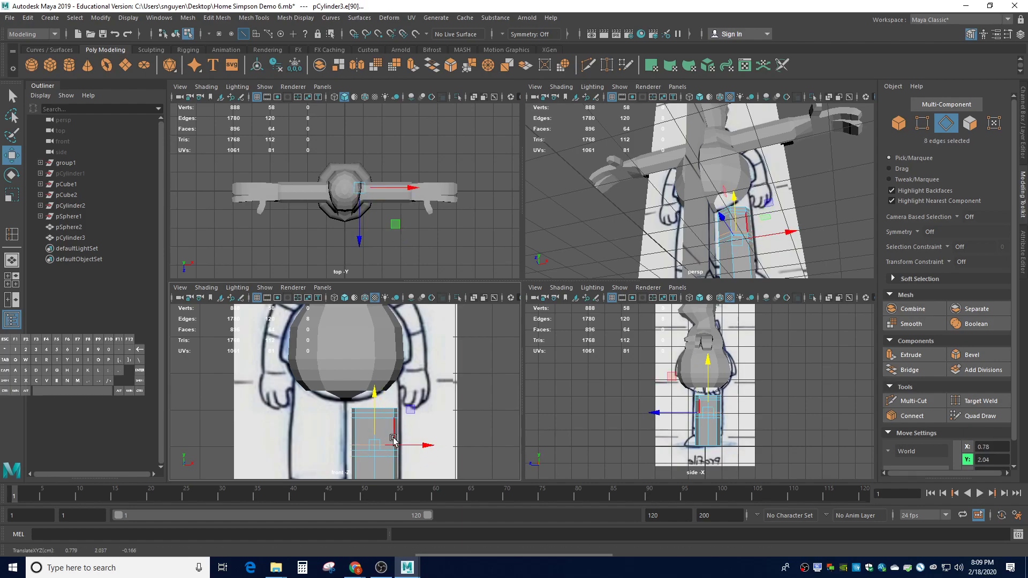
Insert three edge loops around the lower end of the leg cylinder at the ankle.
scroll(395, 440, "down", 3)
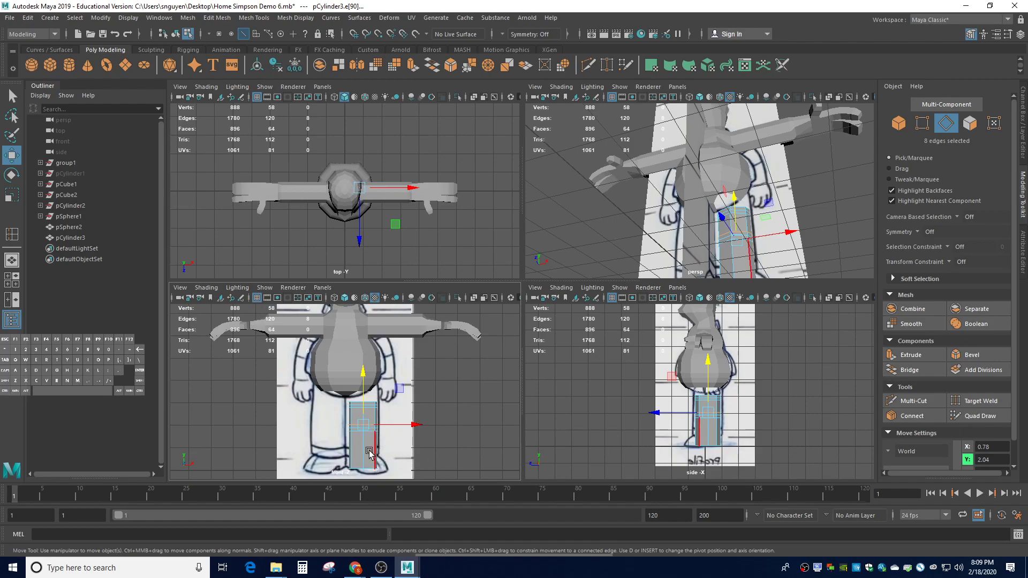
left_click(13, 235)
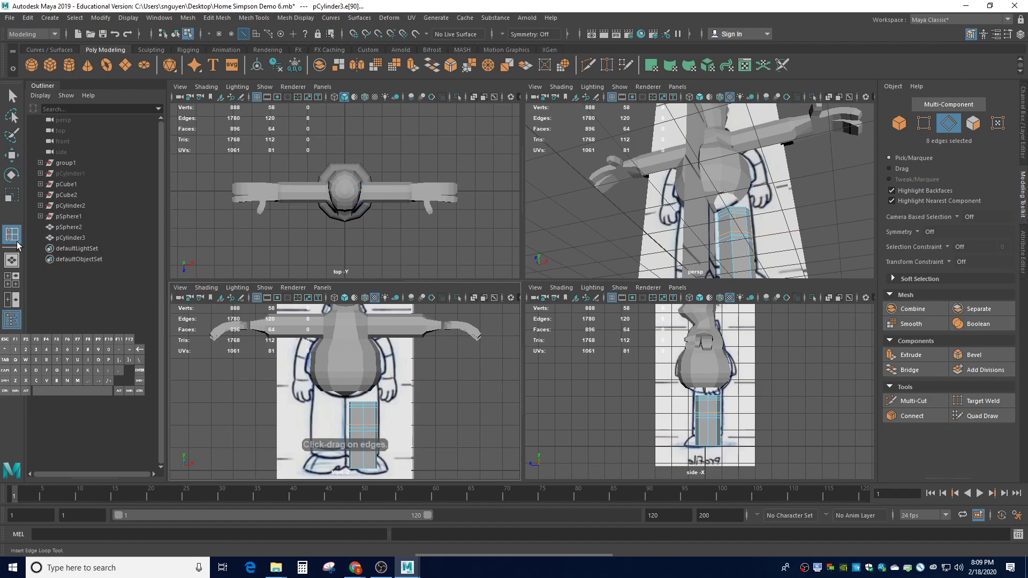
left_click(362, 455)
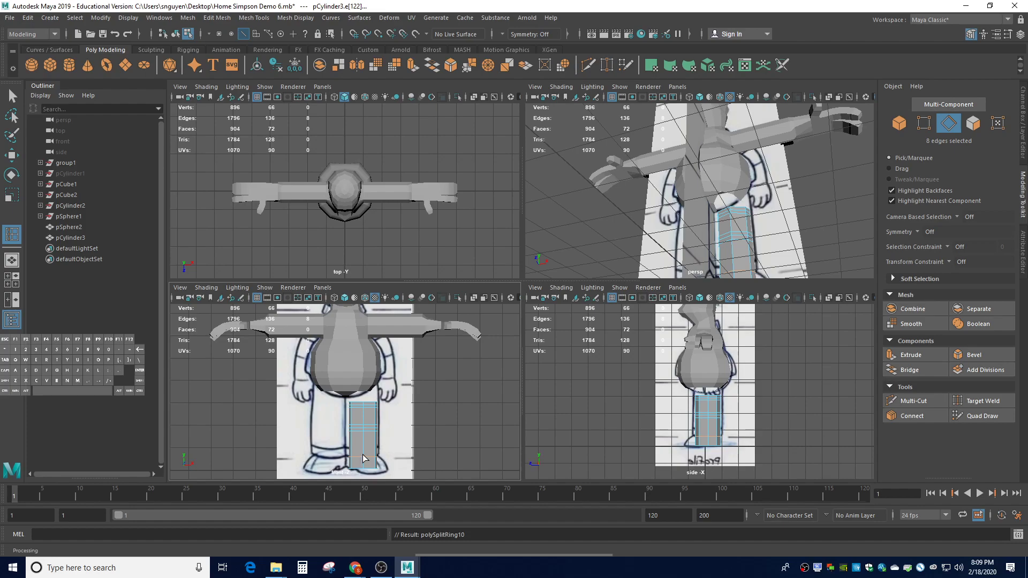
left_click(363, 457)
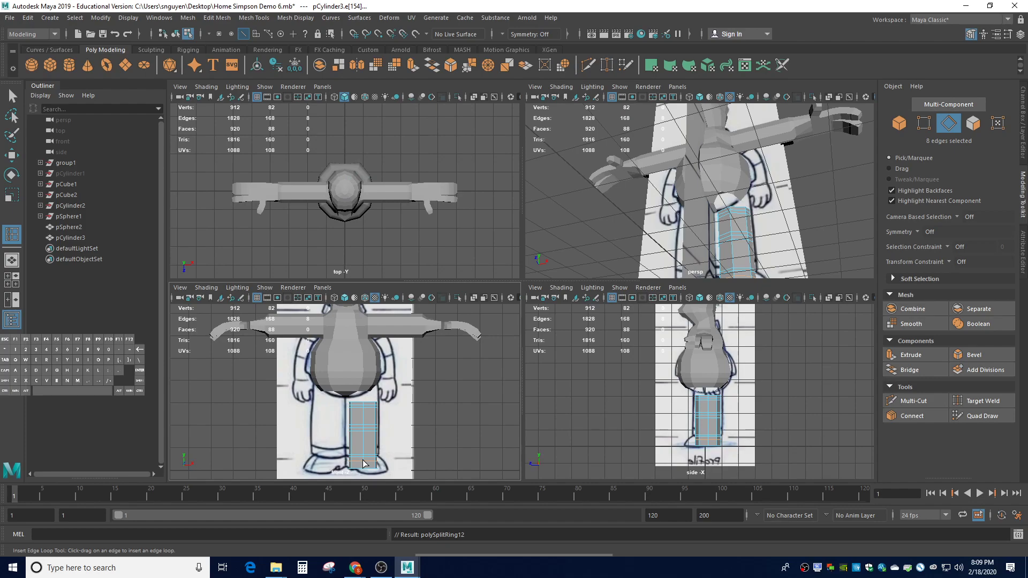
Raise the lowest ankle edge loop to about Y 0.51, aligning it with the trouser cuff in the front reference.
scroll(363, 464, "up", 2)
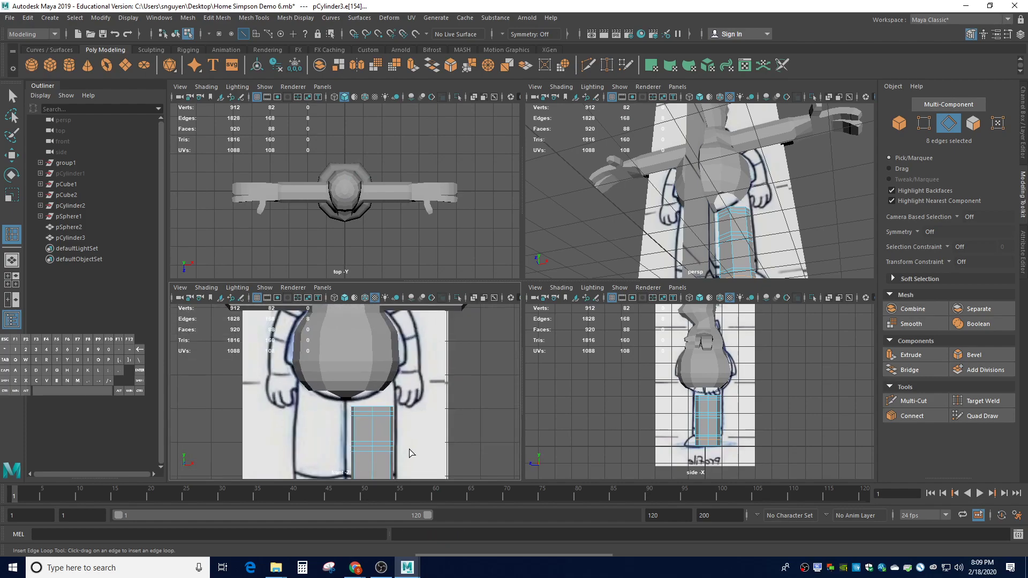
middle_click_drag(408, 449, 389, 411, "alt")
key("w")
left_click(386, 378)
left_click_drag(387, 378, 386, 374)
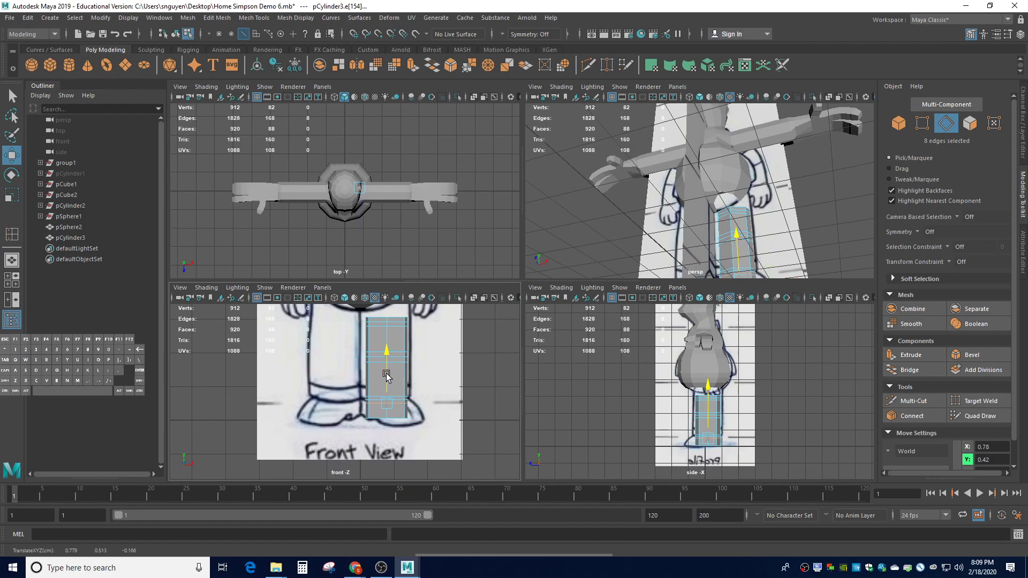
left_click(432, 435)
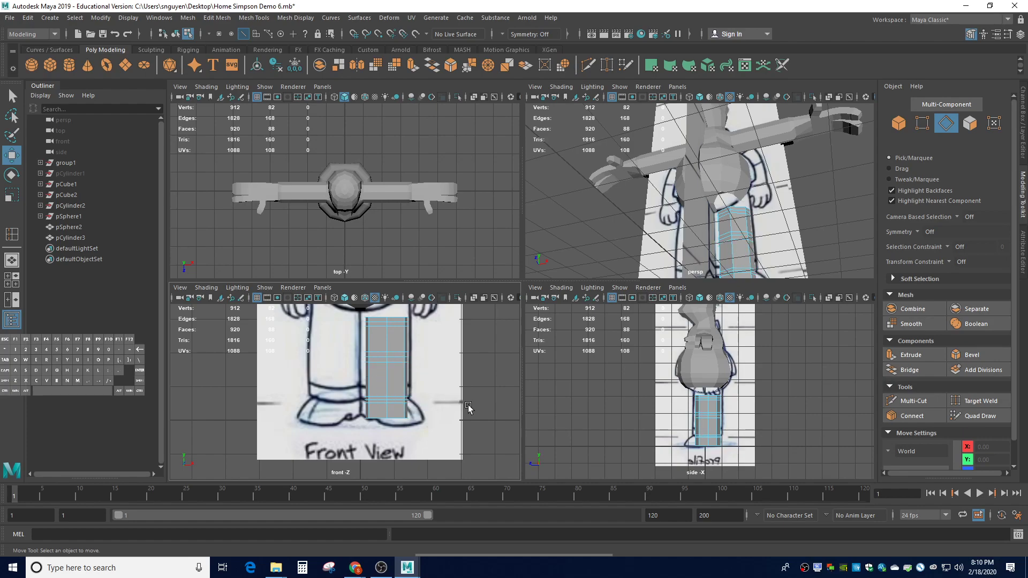
double_click(384, 390)
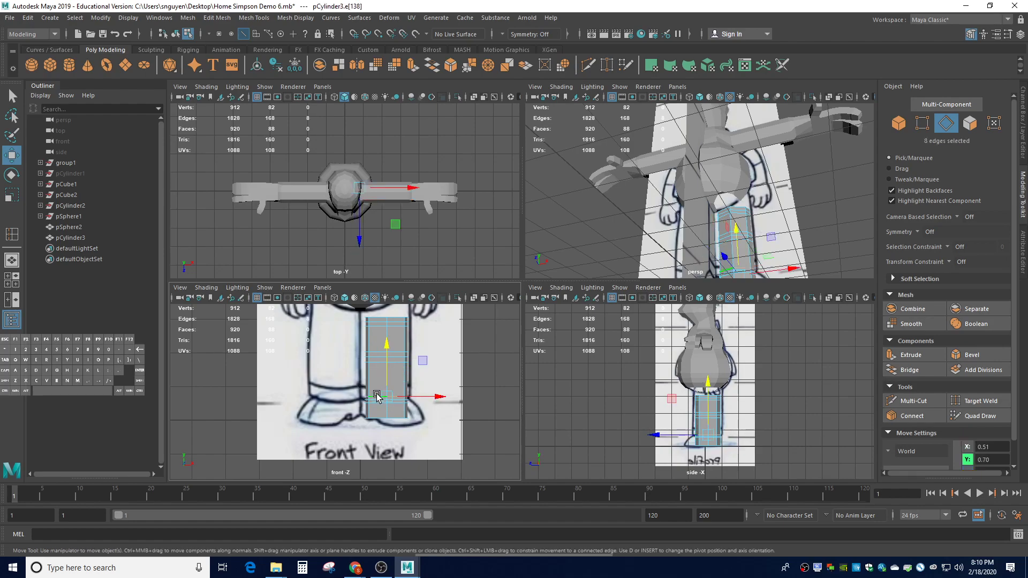
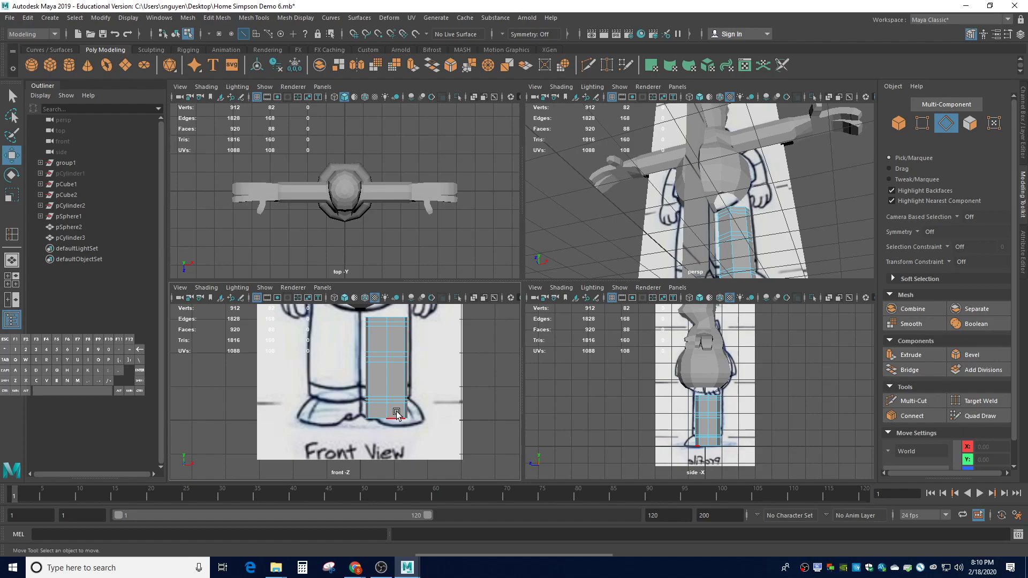
Select the two front faces at the base of the leg and move them forward to about Z 1.50 to form the foot.
right_click_drag(396, 412, 384, 300)
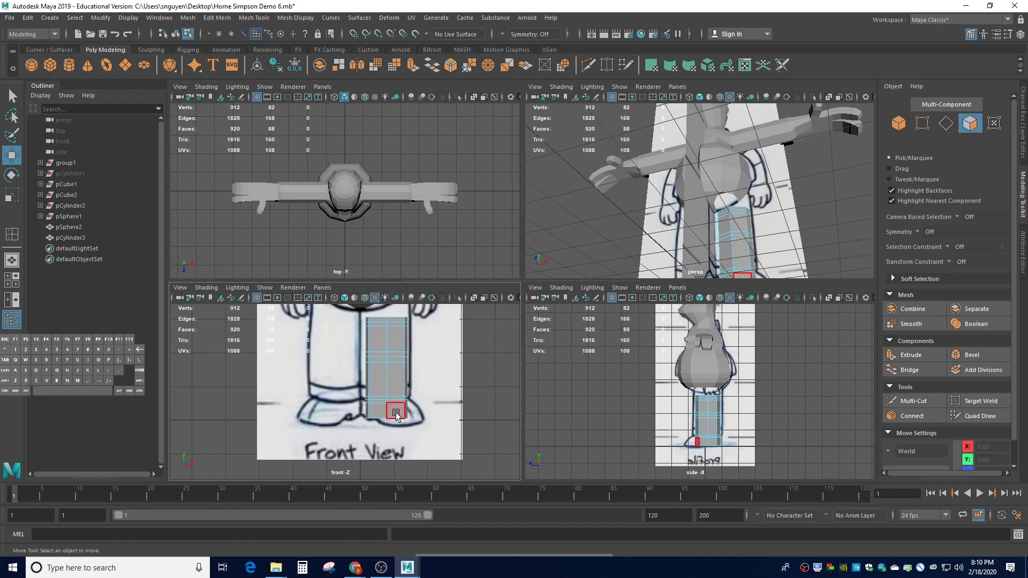
left_click(396, 411)
left_click(378, 411, "shift")
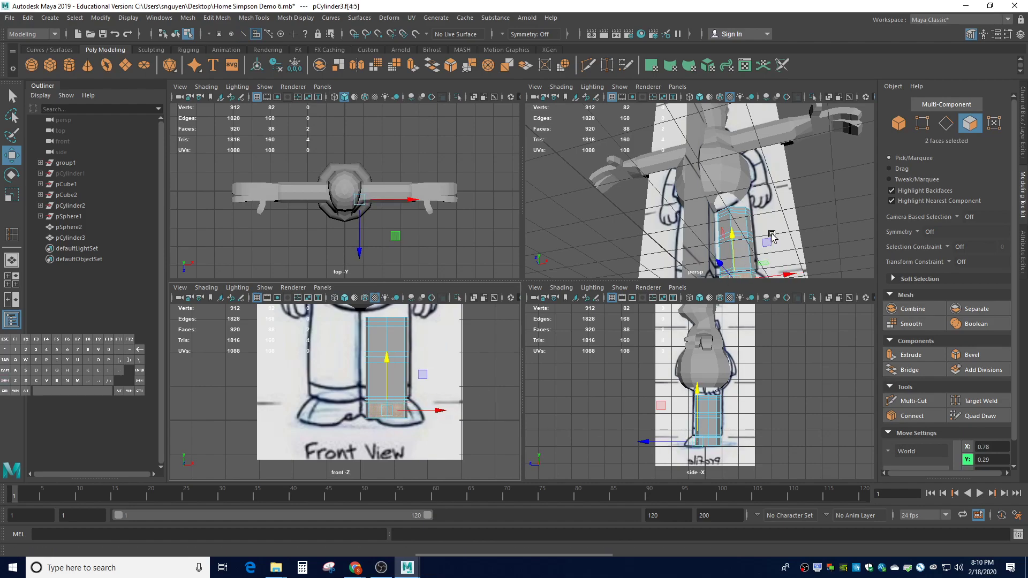
left_click_drag(772, 244, 716, 242, "alt")
key("f")
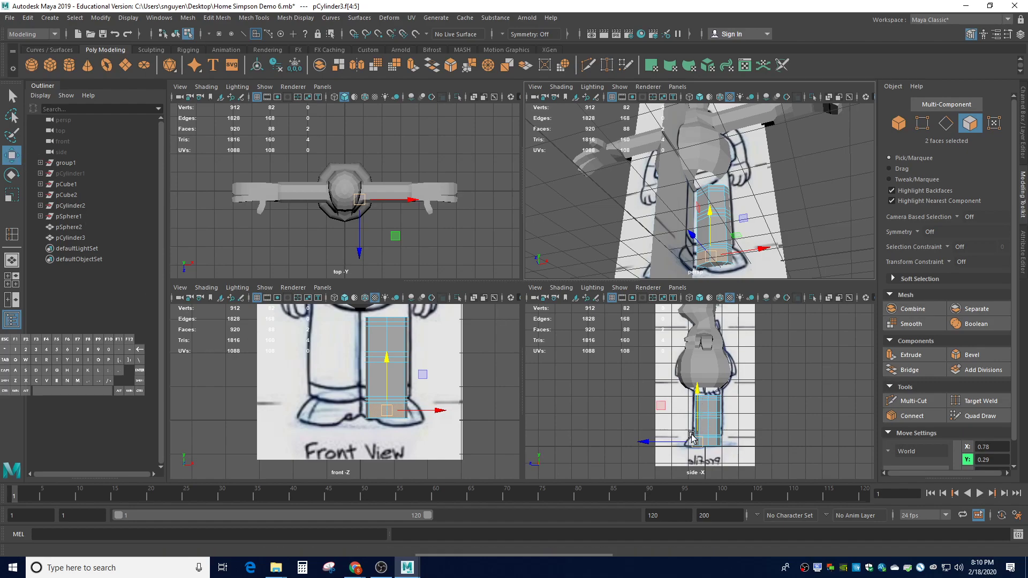
left_click(665, 444)
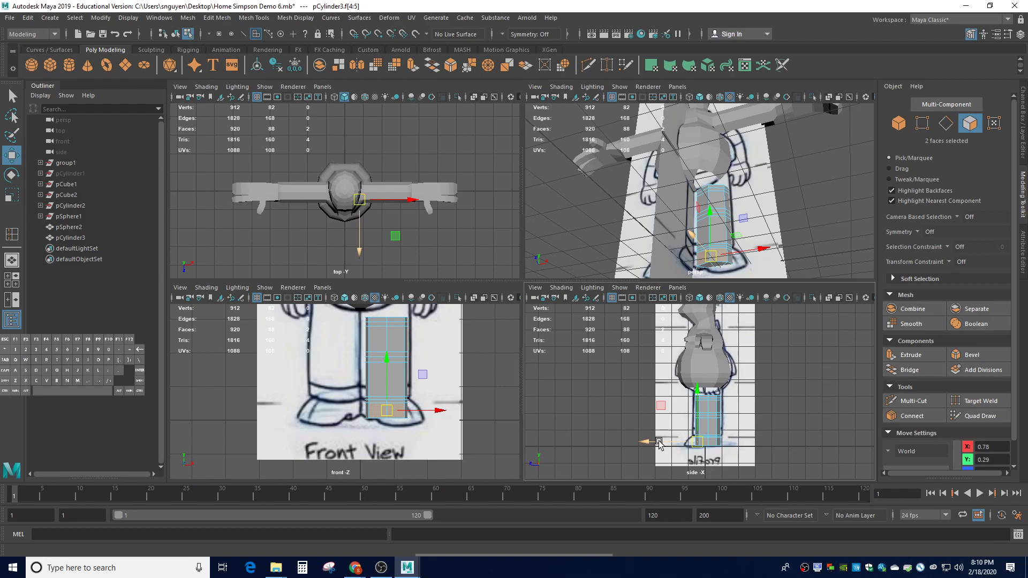
left_click_drag(653, 442, 636, 440)
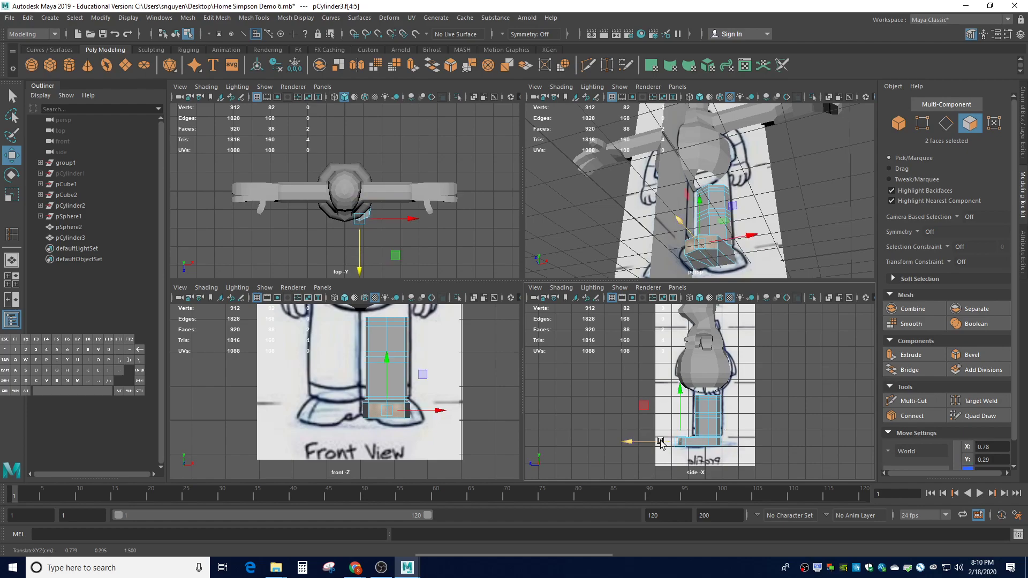
Examine the foot against the profile and front references, previewing it in smoothed display and returning to the unsmoothed display.
right_click_drag(640, 441, 716, 450, "alt")
mouse_move(716, 451)
middle_mouse_down("alt")
mouse_move(696, 470)
mouse_move(708, 467)
mouse_move(703, 456)
middle_mouse_up("alt")
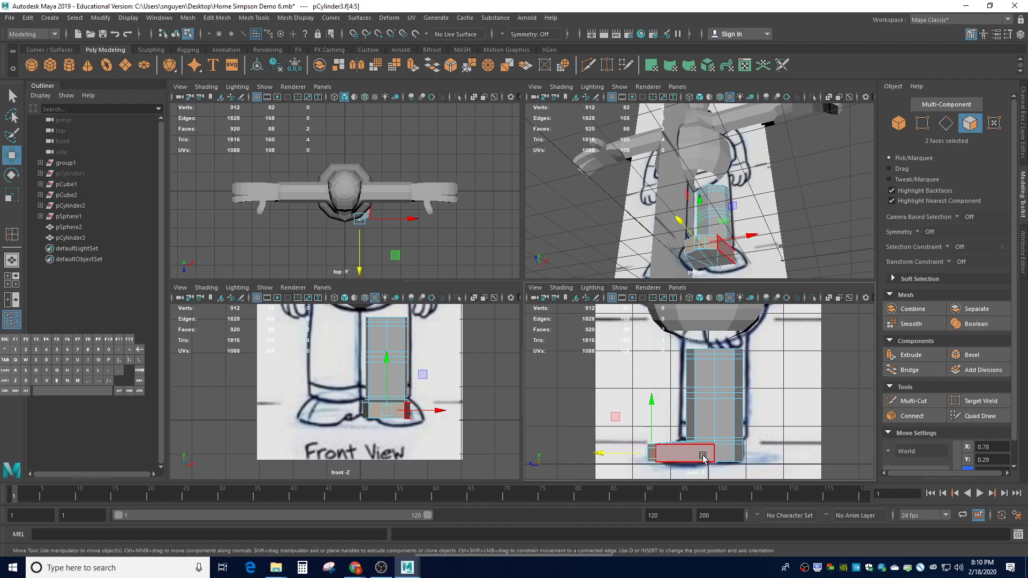
left_click_drag(701, 455, 694, 439)
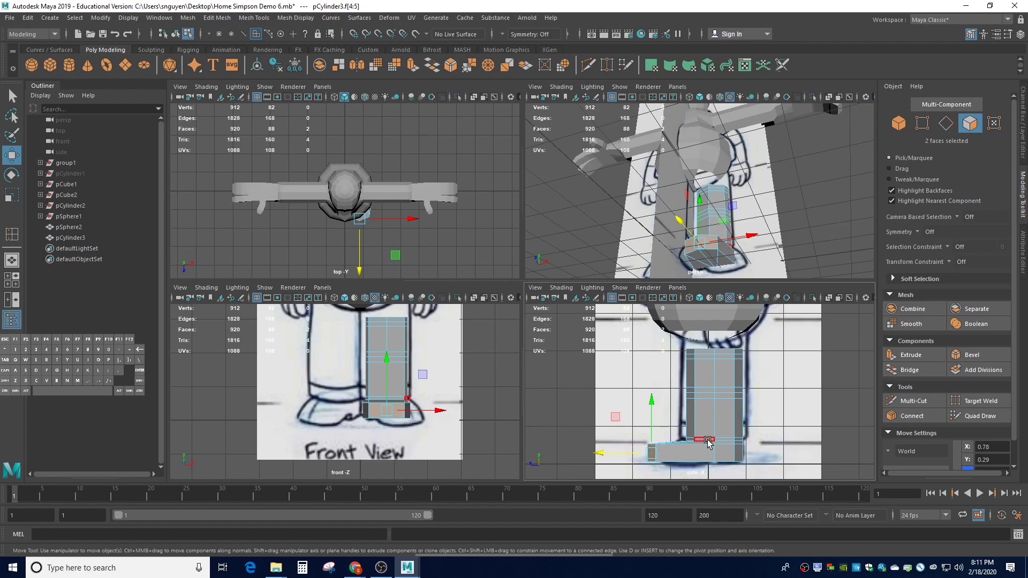
left_click_drag(710, 423, 717, 420, "alt")
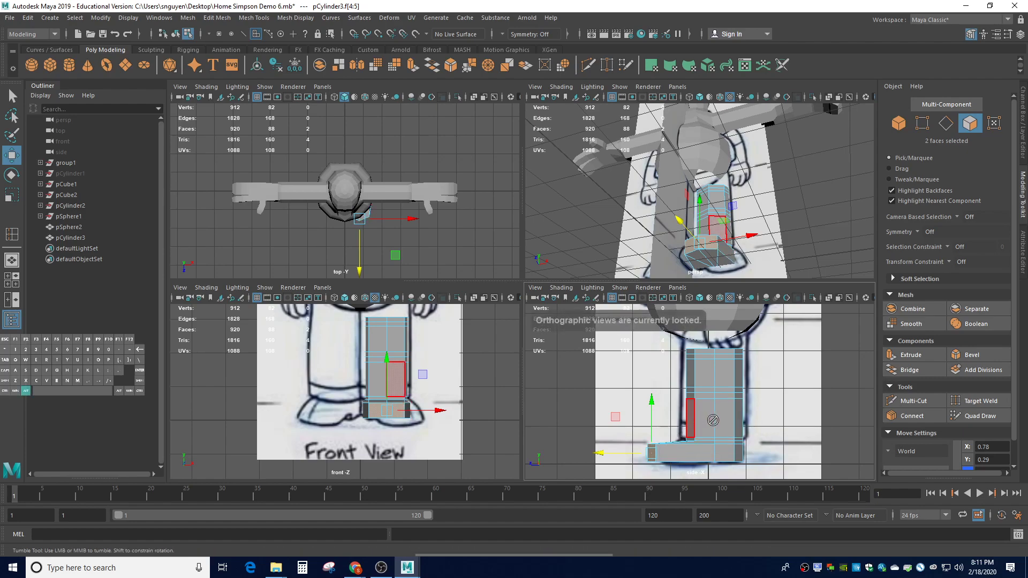
left_click_drag(744, 216, 664, 269, "alt")
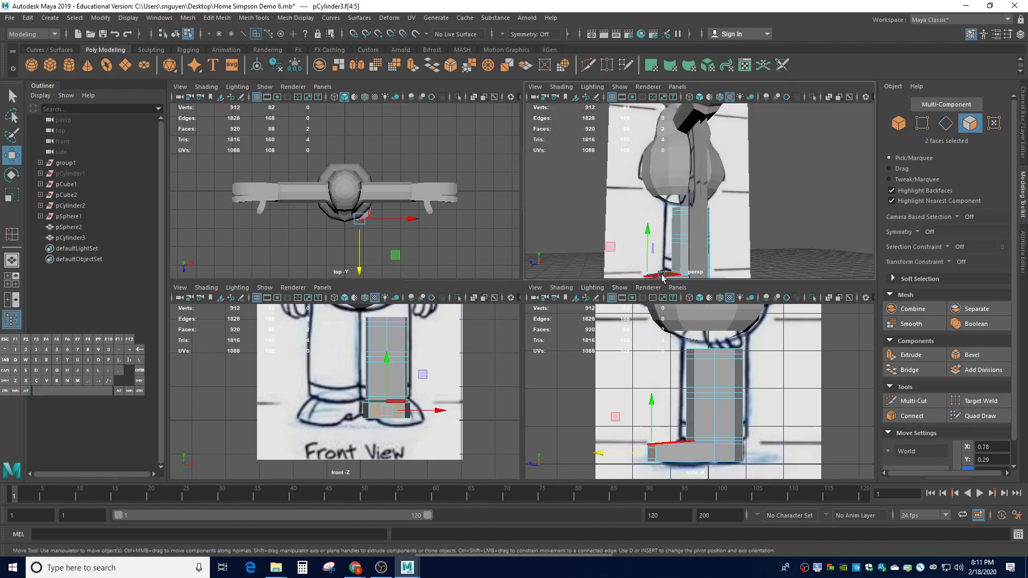
left_click_drag(616, 235, 673, 210, "alt")
key("3")
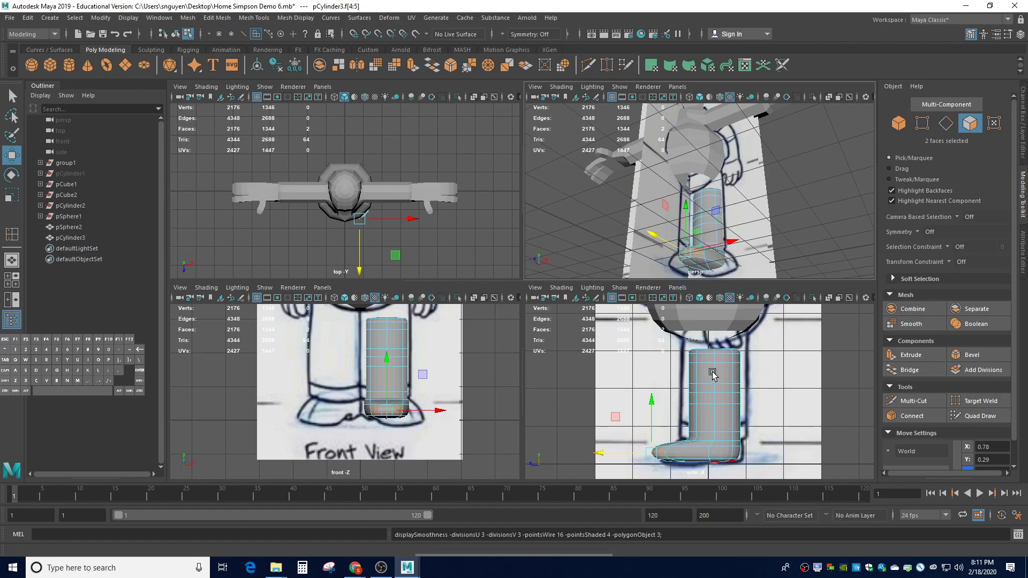
key("1")
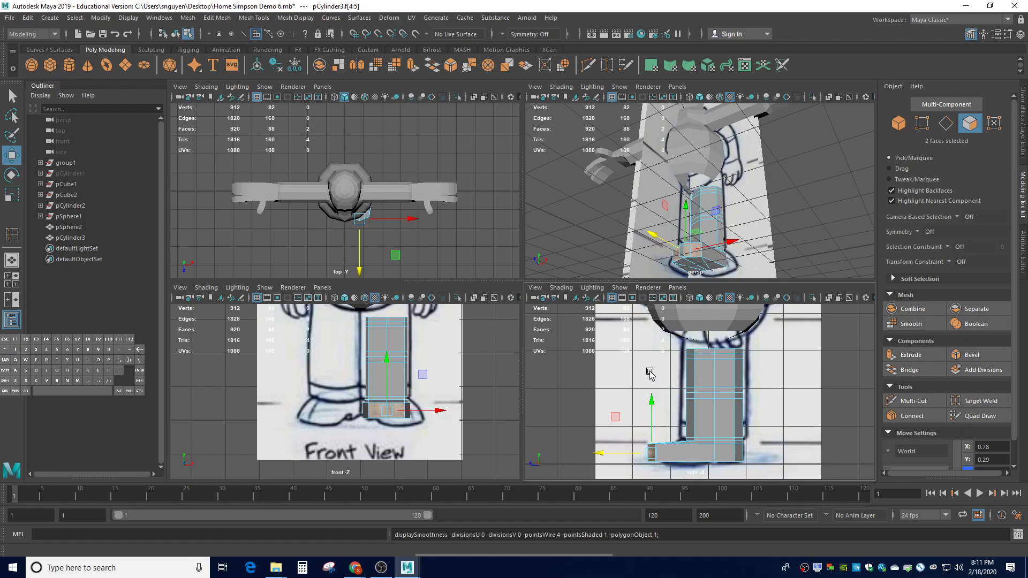
middle_click_drag(448, 364, 440, 418, "alt")
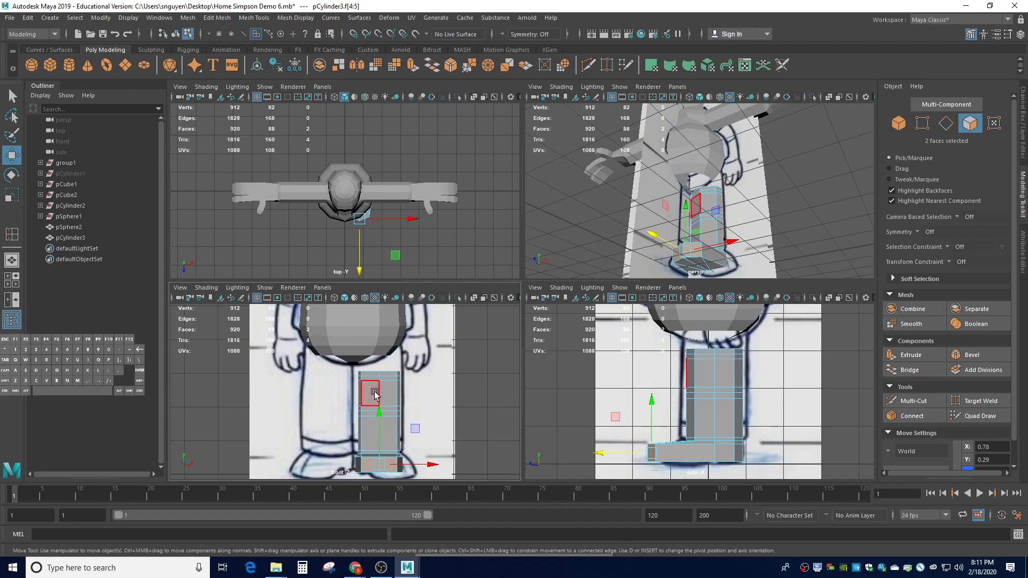
Return the leg to object mode and freeze its transformations.
right_click_drag(375, 396, 423, 264)
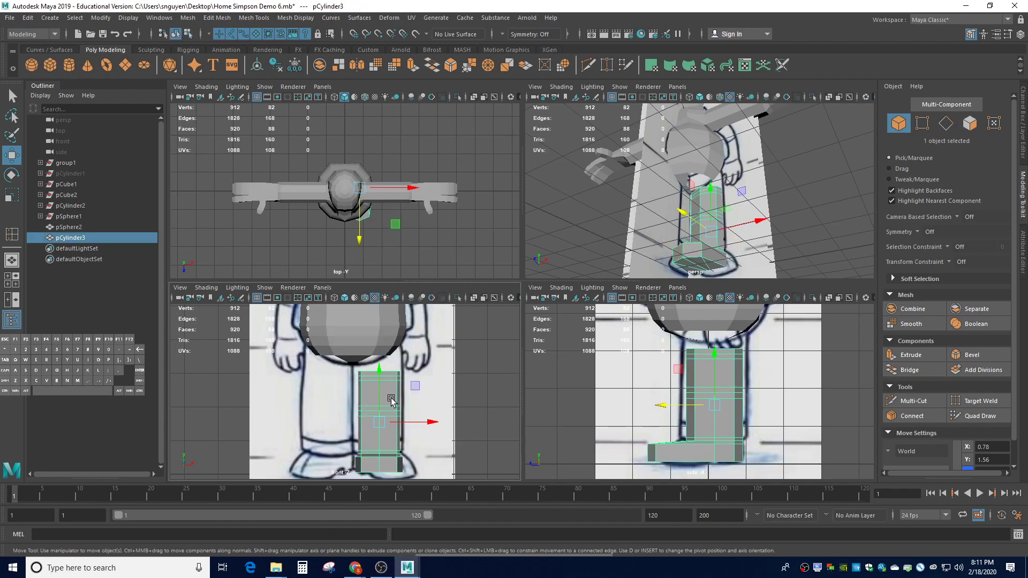
left_click(1023, 150)
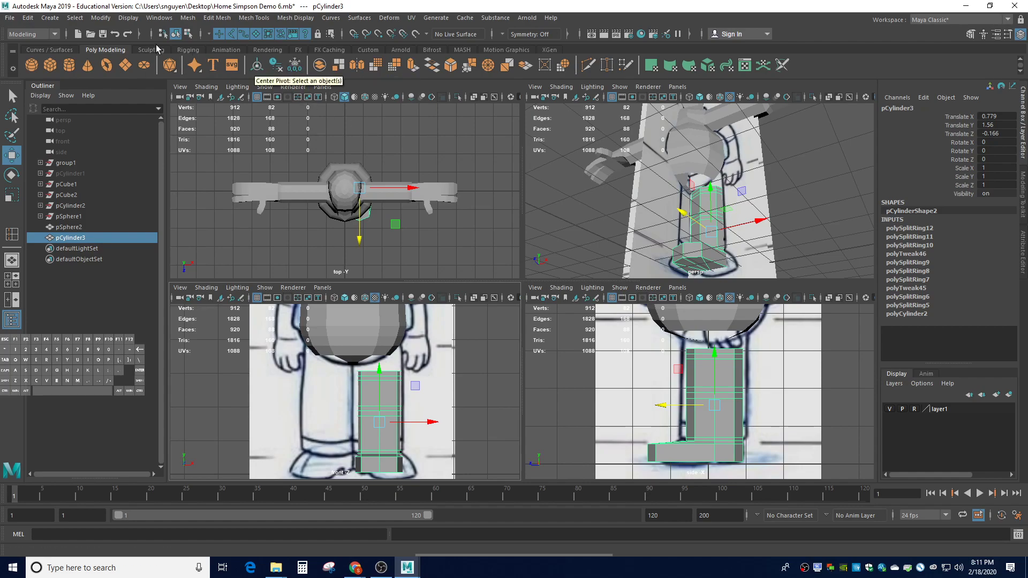
left_click(101, 19)
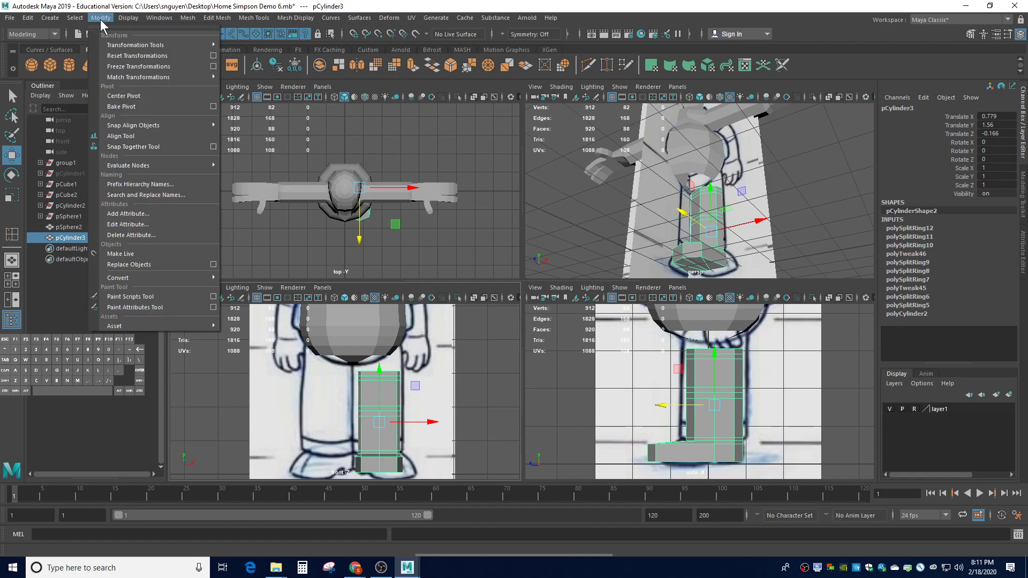
left_click(118, 67)
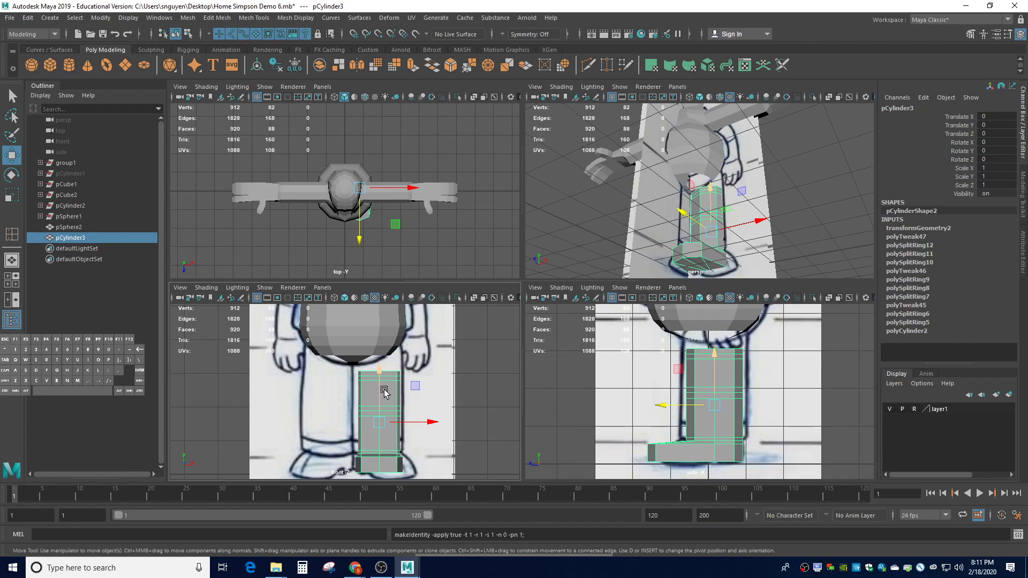
Try to mirror the leg with Duplicate Special, making one copy at Scale X -1.
left_click(25, 19)
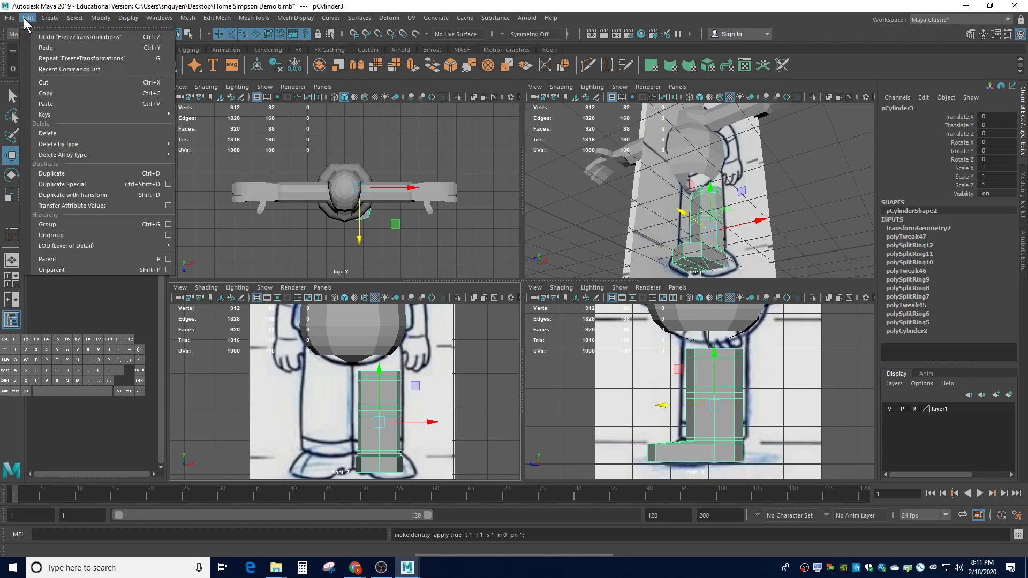
left_click(168, 185)
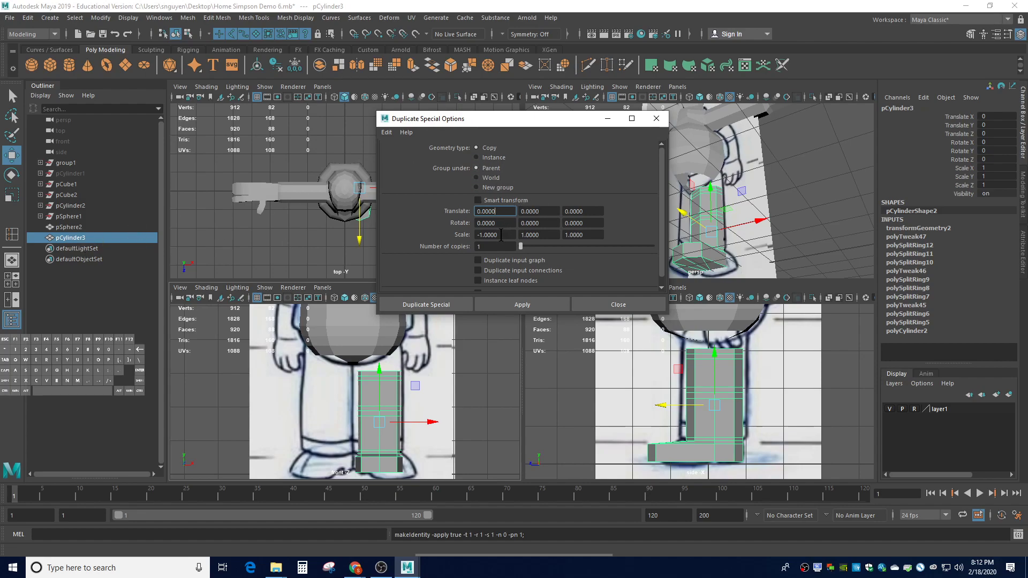
left_click_drag(499, 236, 488, 237)
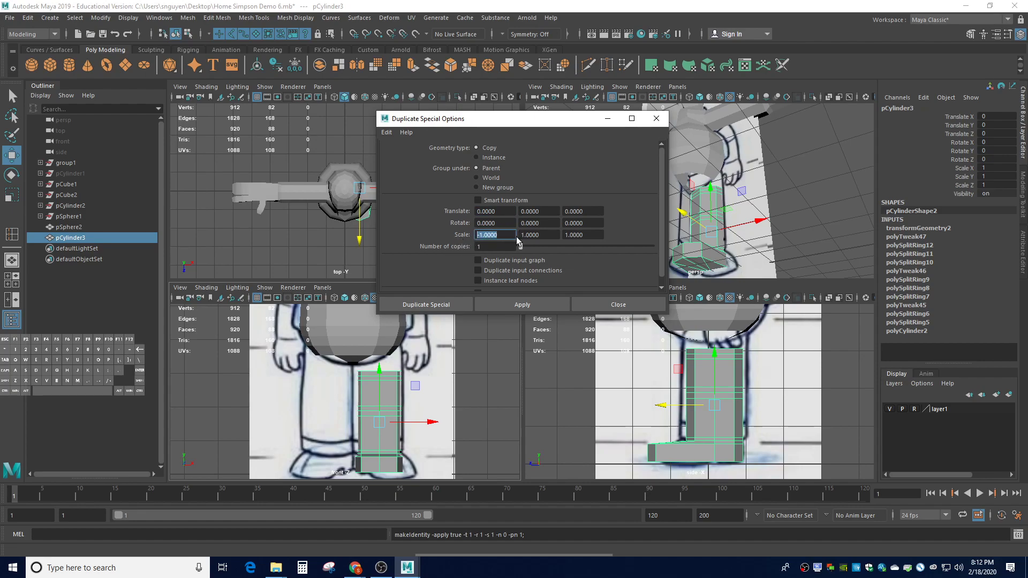
left_click(521, 303)
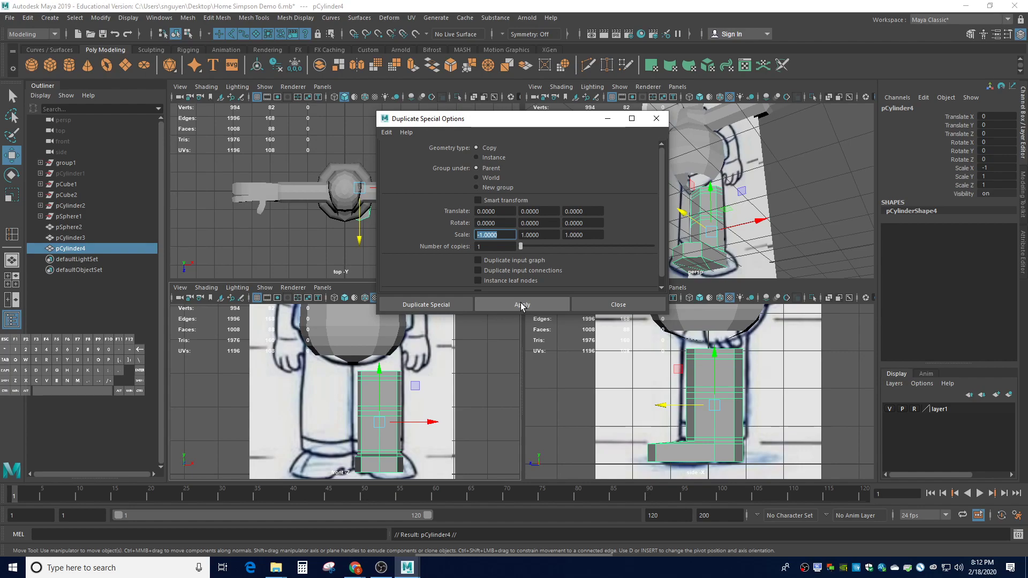
left_click_drag(553, 119, 553, 86)
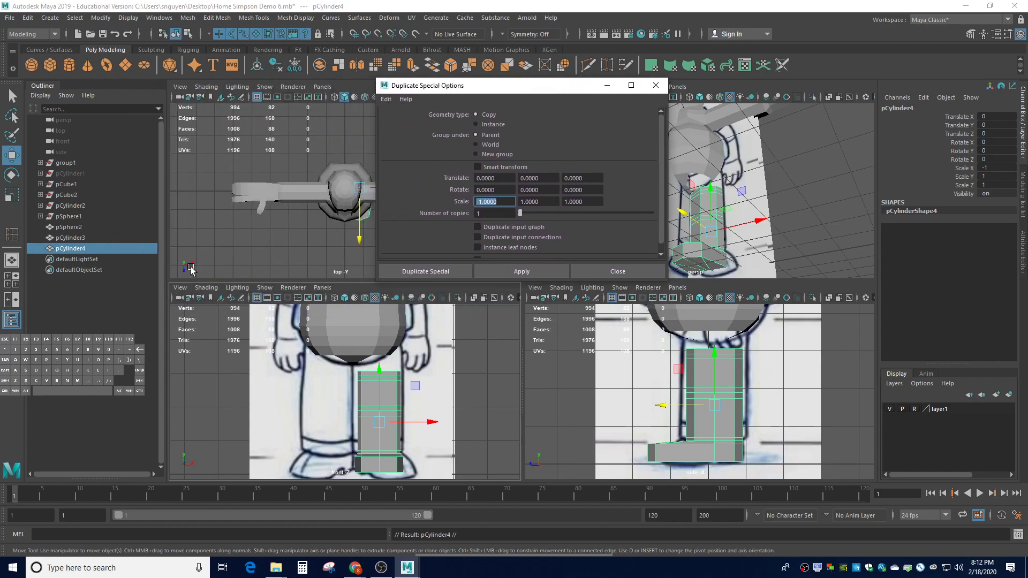
Delete the overlapping duplicate leg and close the Duplicate Special options.
left_click(123, 249, "ctrl")
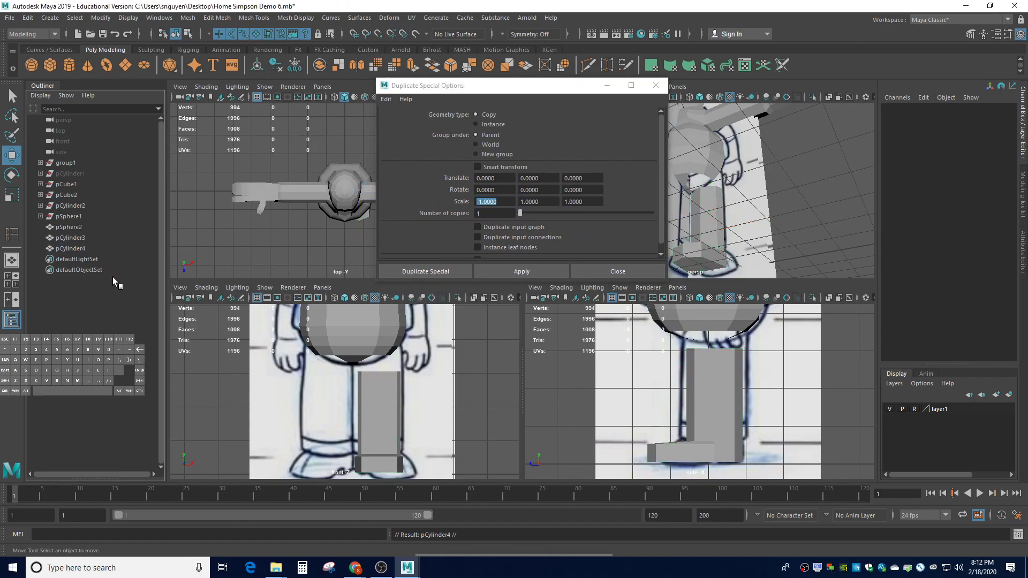
left_click(101, 248)
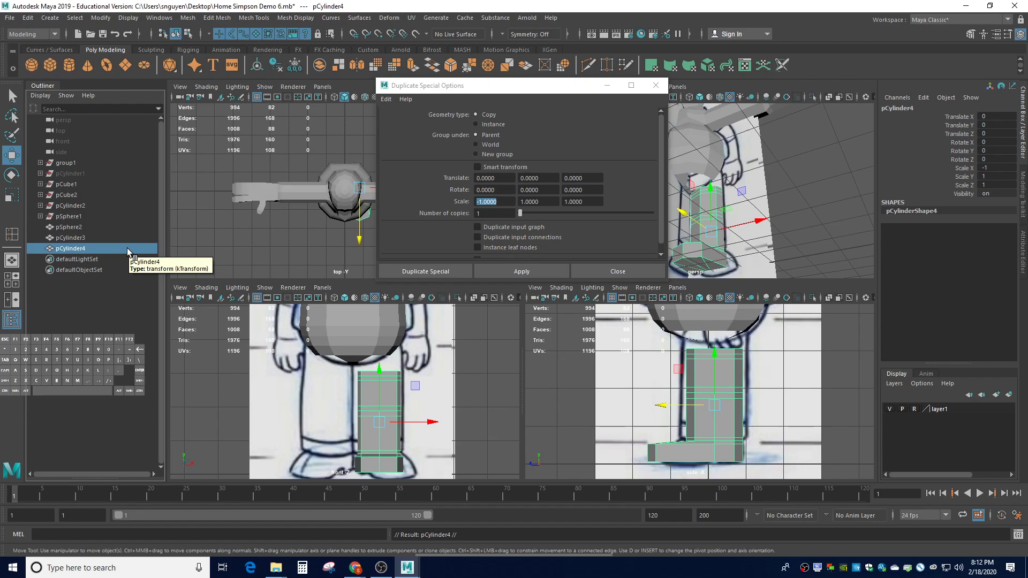
key("Delete")
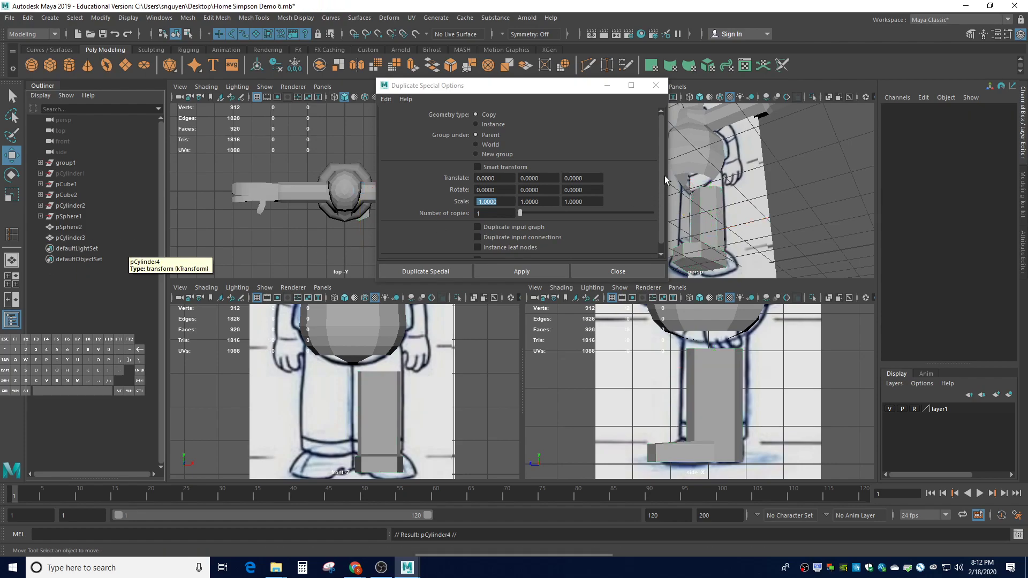
left_click(584, 273)
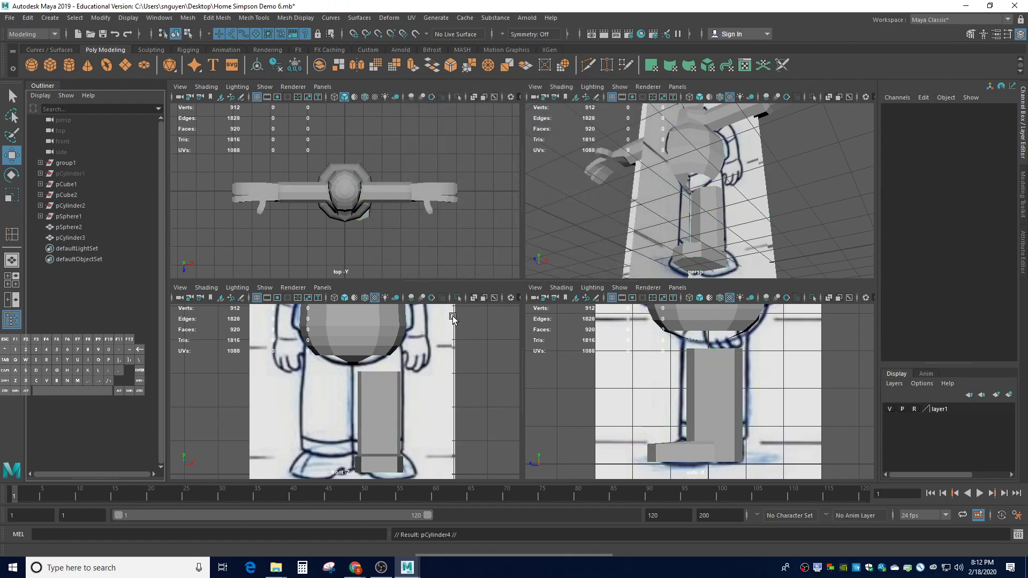
Reset the transformations of the original leg so its pivot sits at the world origin.
left_click(387, 405)
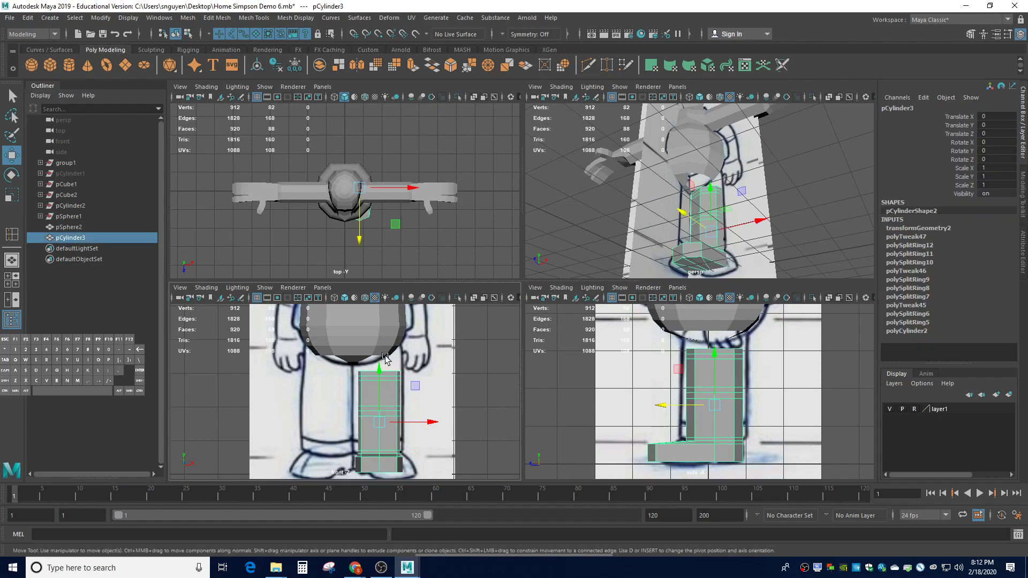
left_click(102, 18)
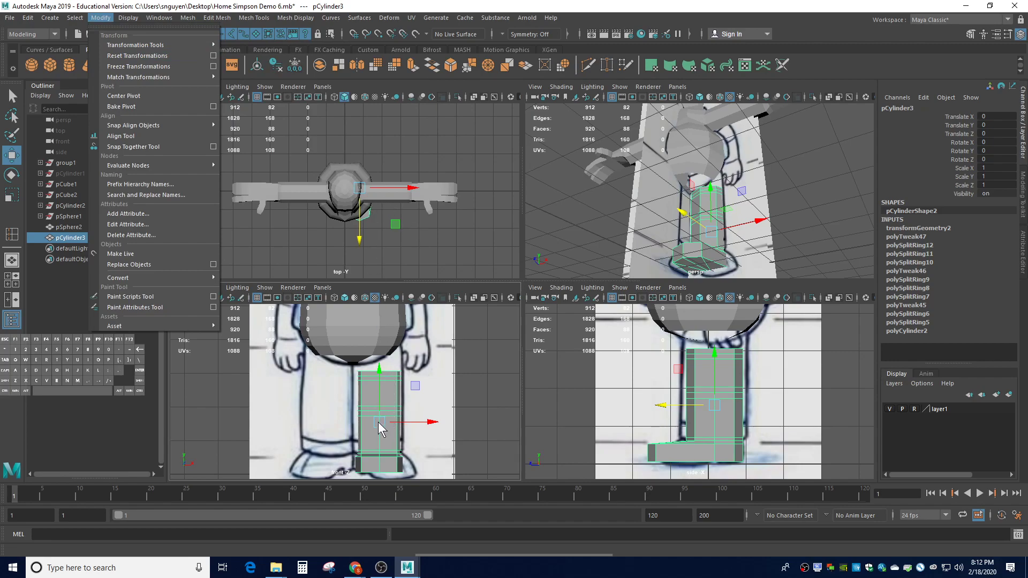
left_click(147, 54)
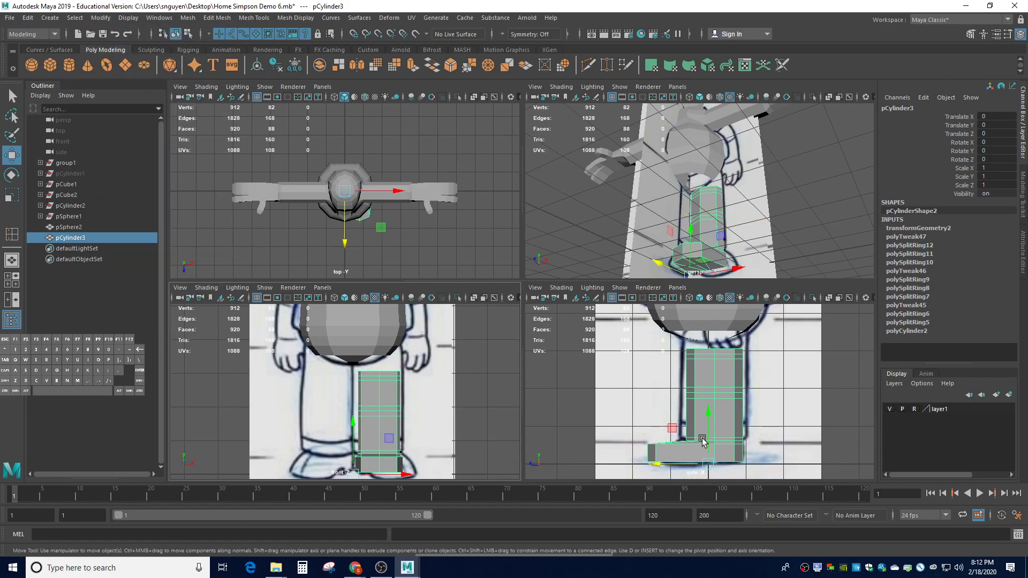
scroll(351, 454, "down", 2)
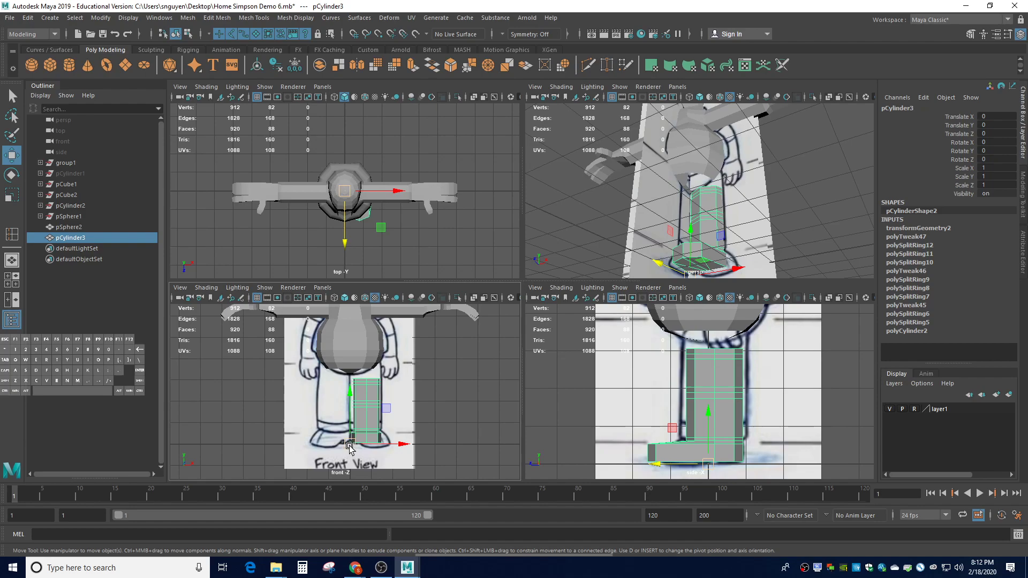
scroll(351, 412, "up", 2)
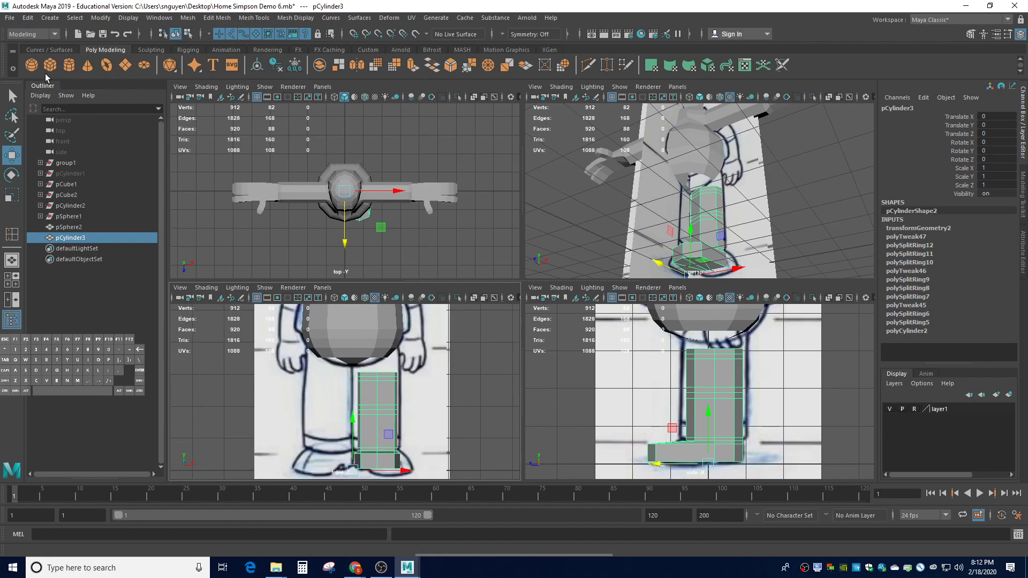
Create the opposite leg with Duplicate Special, making one copy of the original at Scale X -1.
left_click(28, 18)
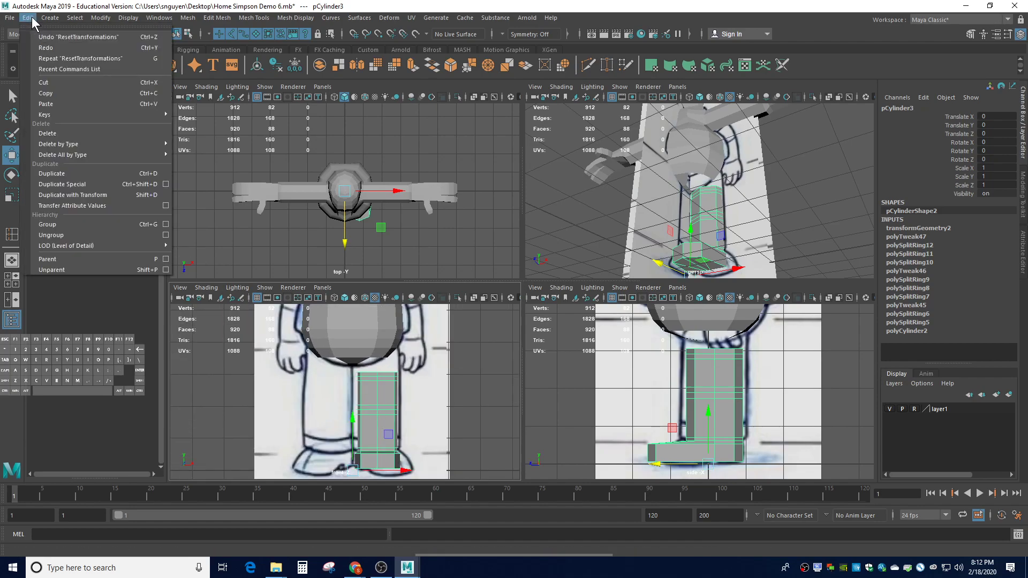
left_click(163, 183)
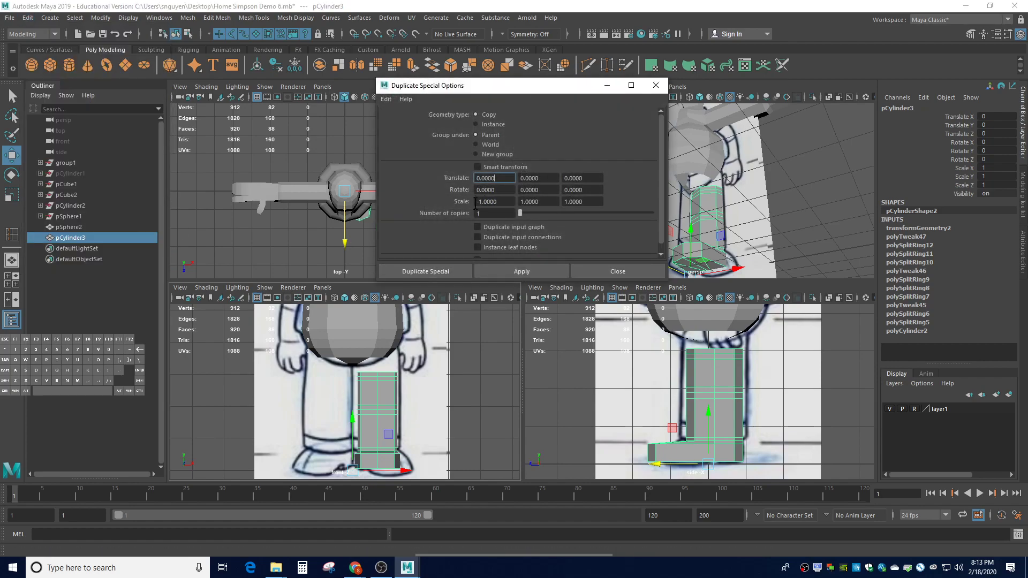
left_click(503, 268)
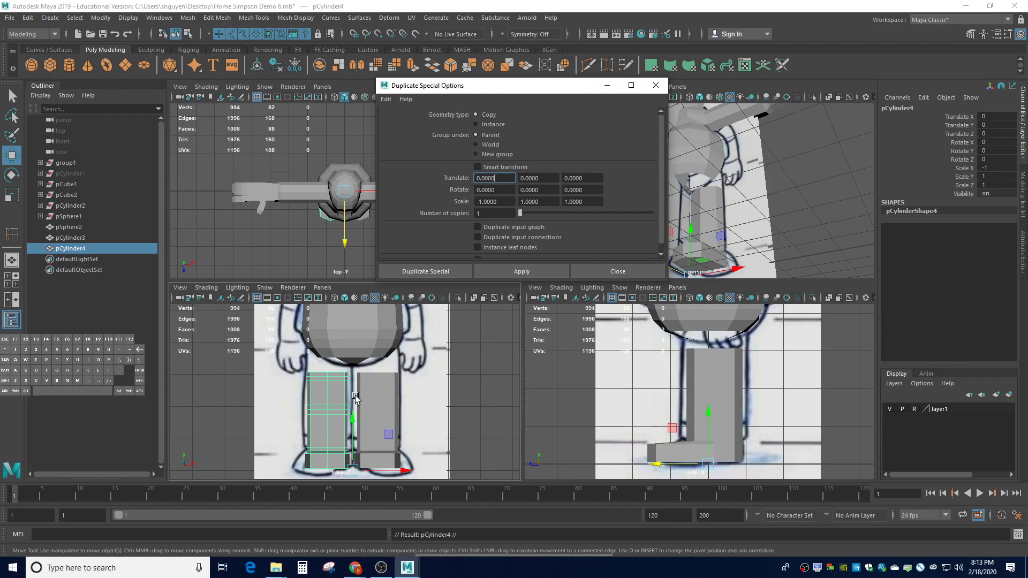
left_click(662, 87)
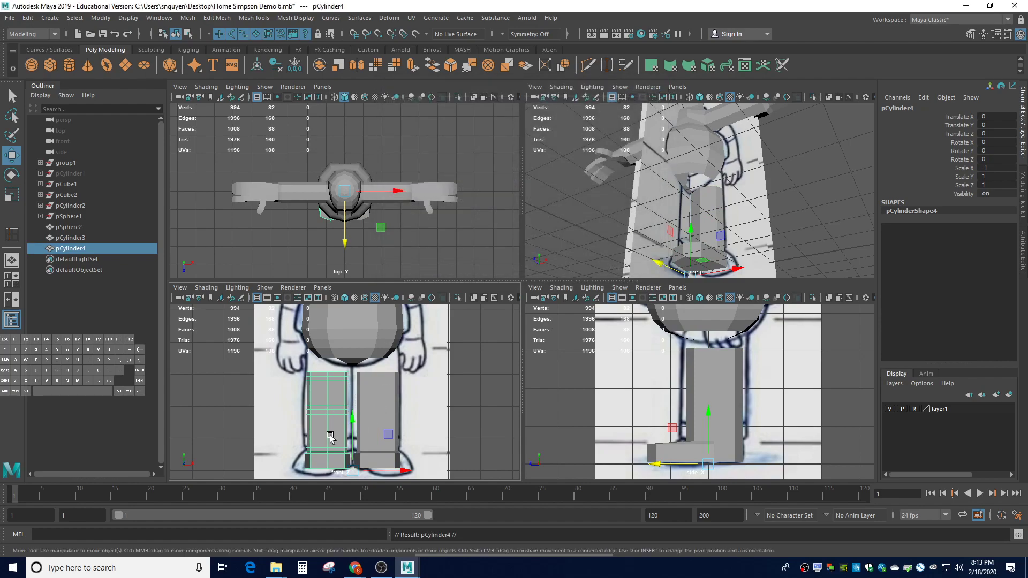
Try to freeze the transformations of the mirrored leg.
left_click(80, 238)
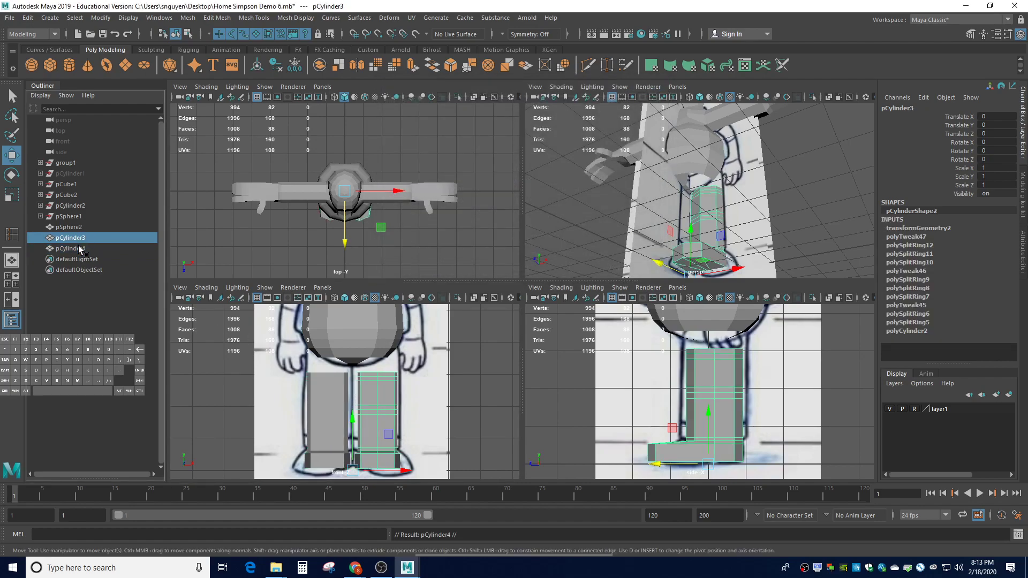
left_click(79, 248)
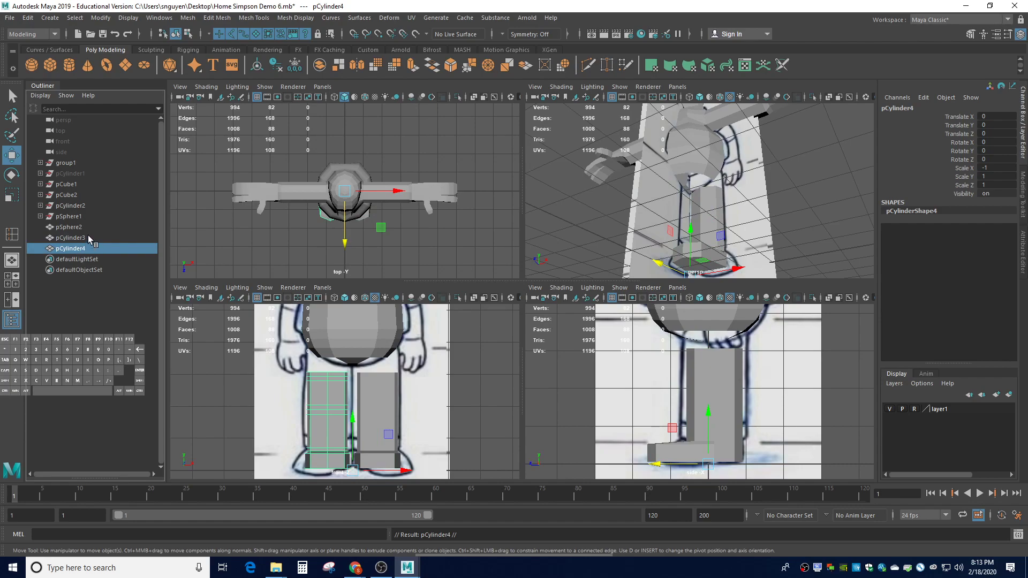
left_click(294, 67)
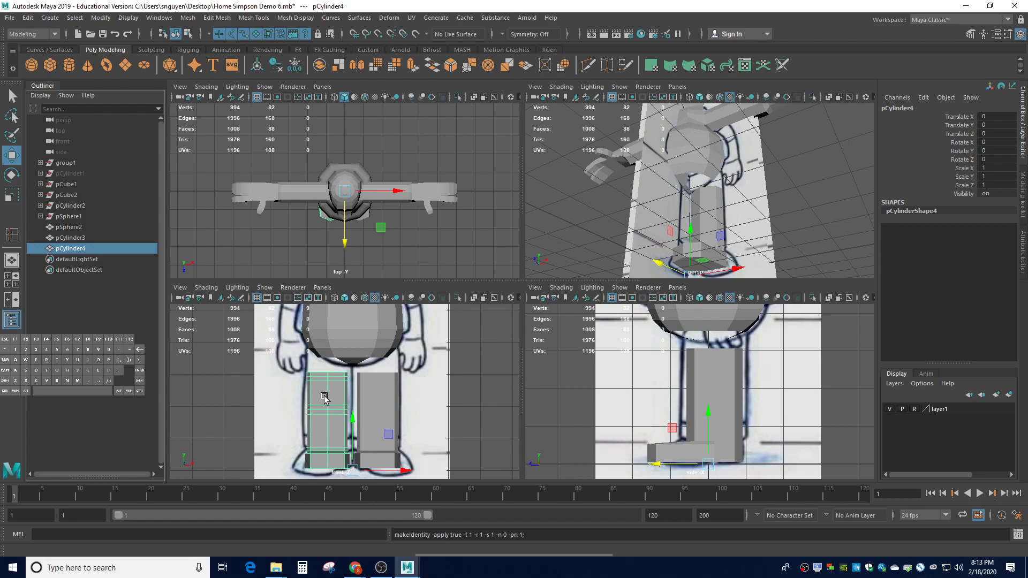
Check in the front view that the two legs and the body select as separate objects.
left_click(443, 395)
left_click(387, 398)
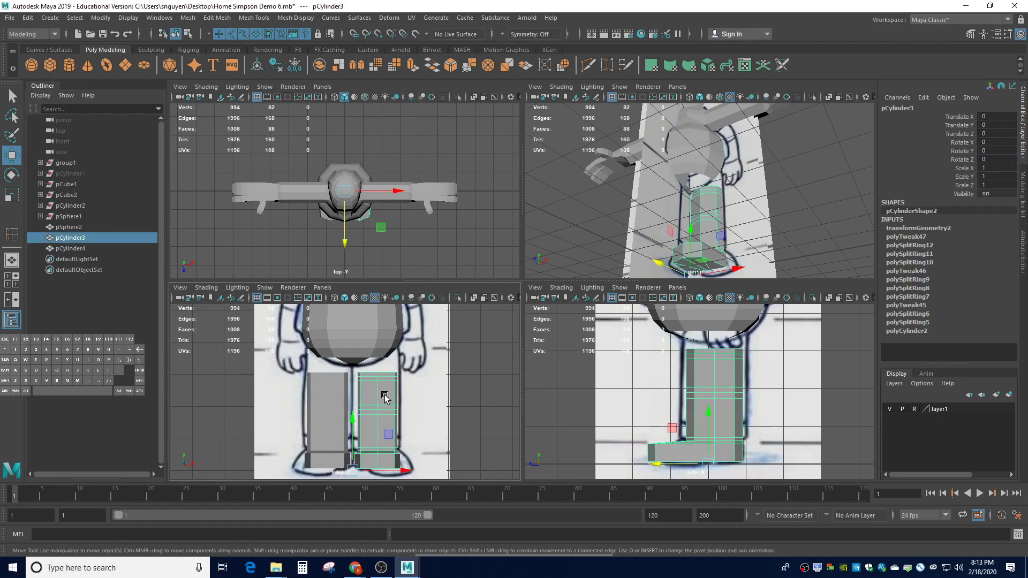
left_click(344, 402)
left_click(372, 397)
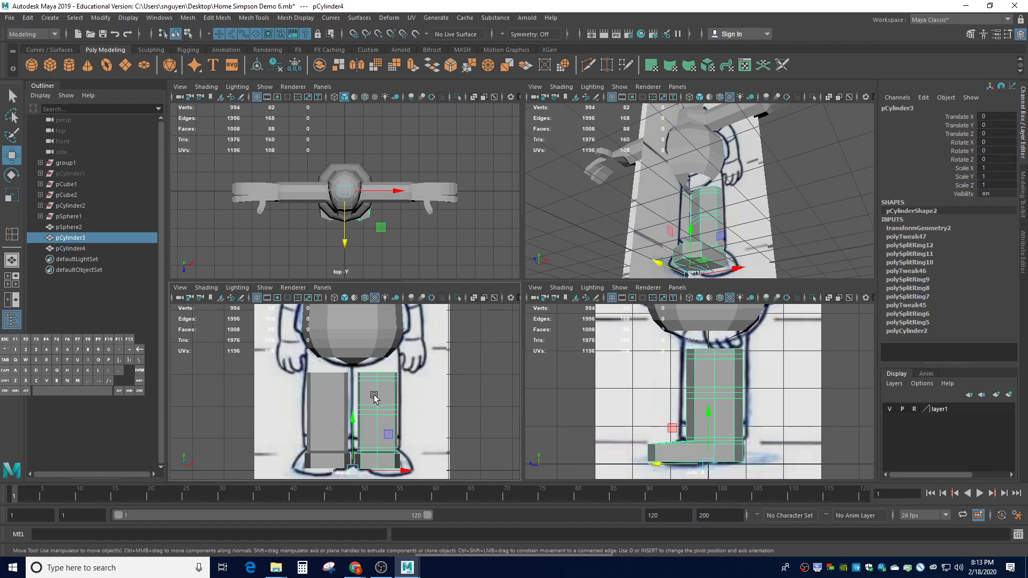
left_click(362, 347)
left_click(317, 410)
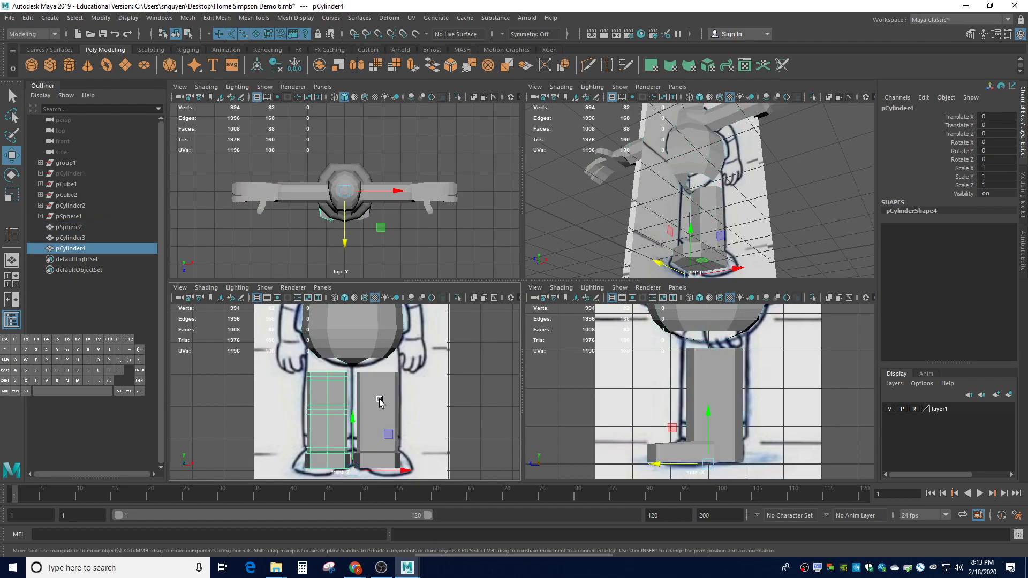
left_click(380, 402)
left_click(343, 401)
left_click(377, 382)
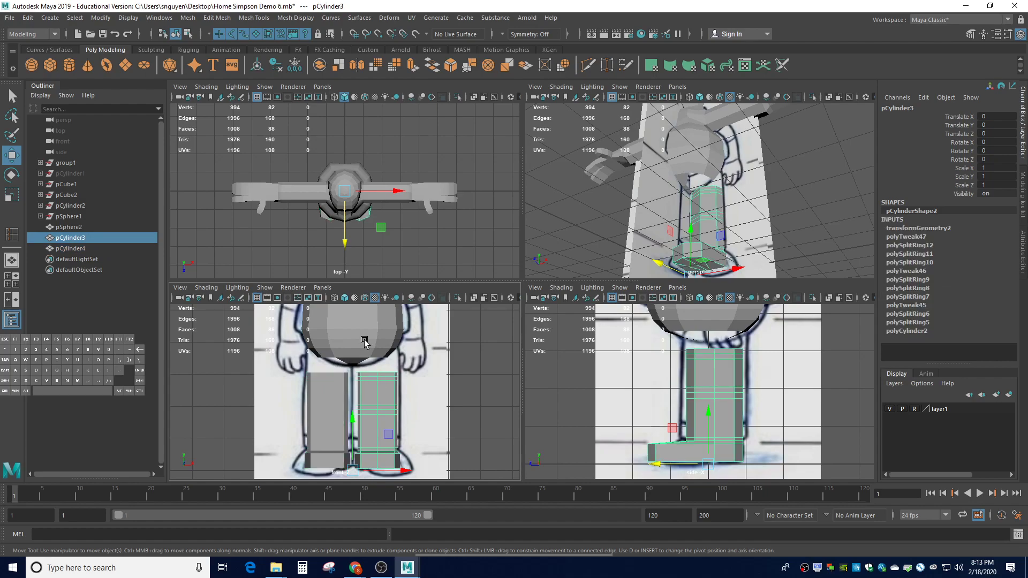
left_click(365, 343)
Combine the body and both legs into a single mesh, selecting pSphere2, pCylinder3 and pCylinder4.
left_click(339, 394)
left_click(372, 391, "shift")
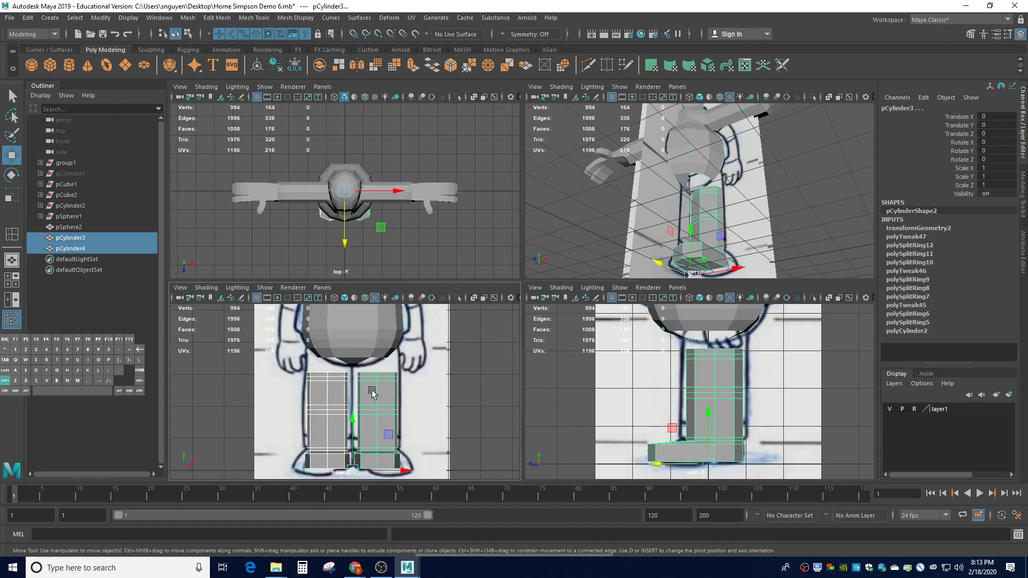
left_click(366, 343, "shift")
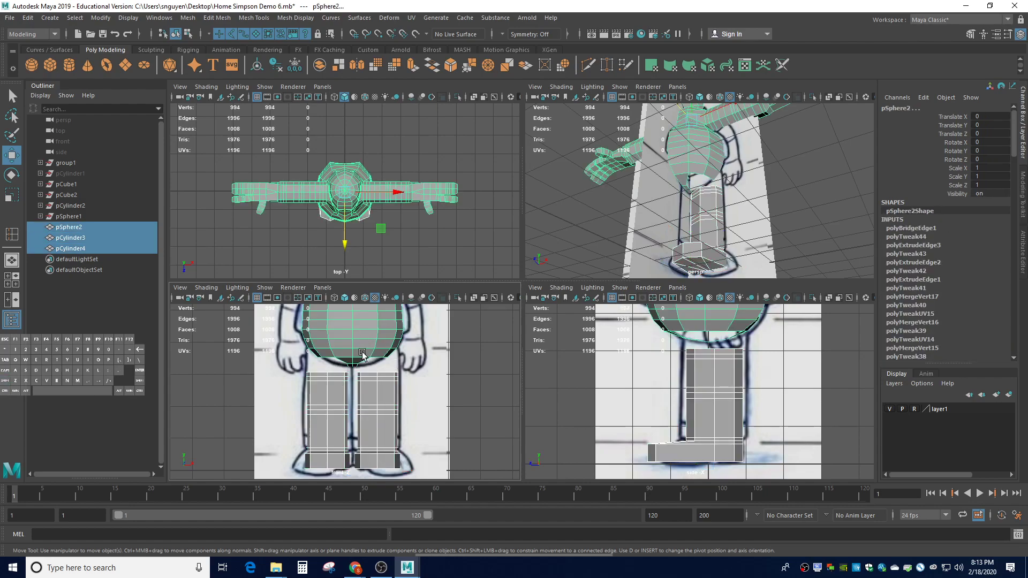
left_click(94, 250)
left_click(83, 238, "shift")
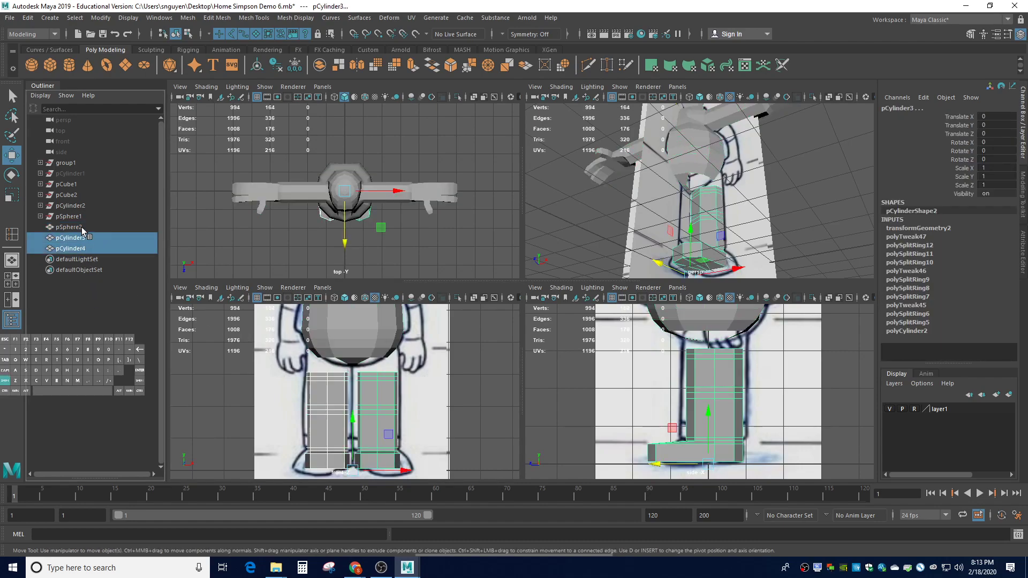
left_click(81, 227, "shift")
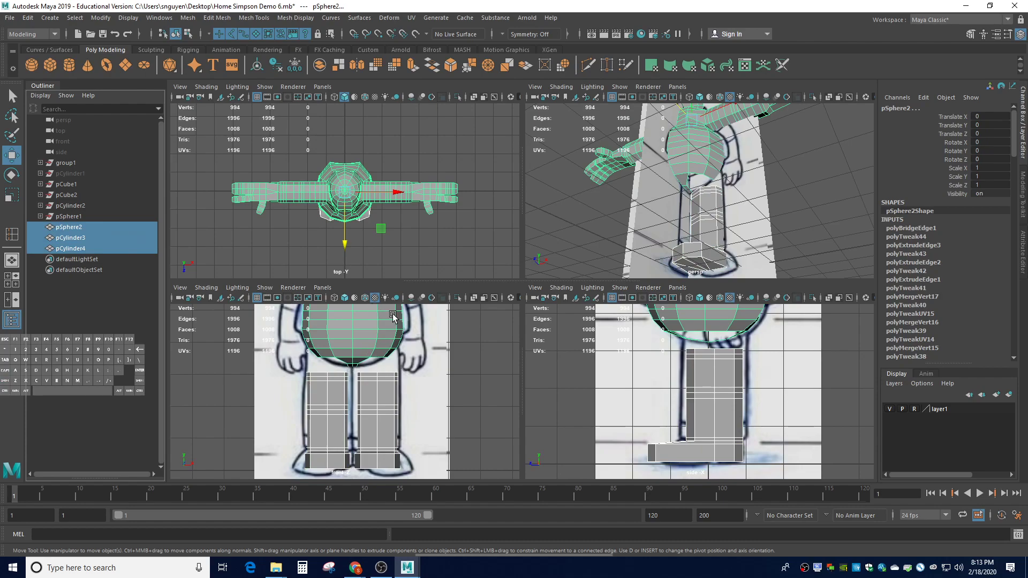
left_click(247, 21)
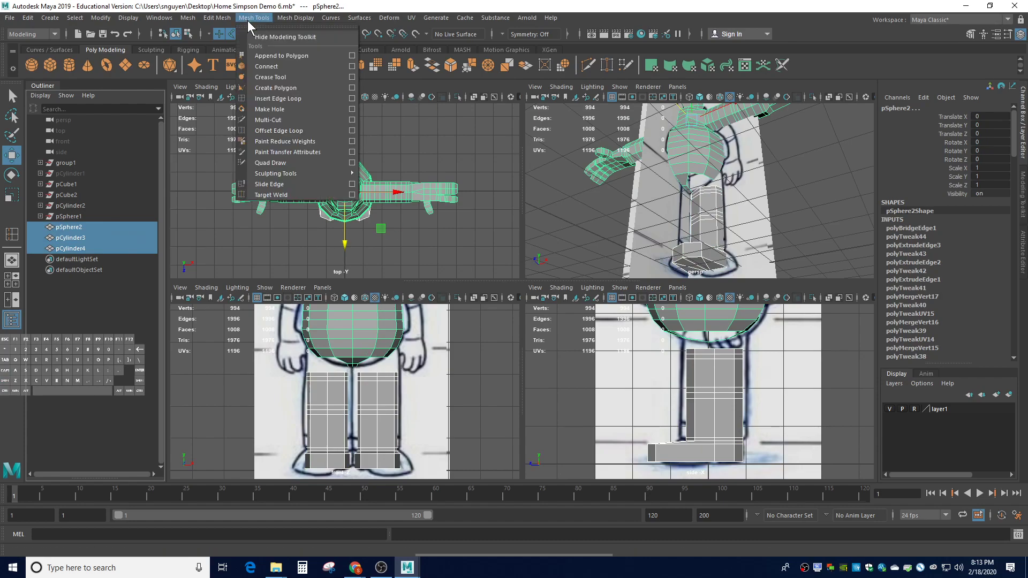
mouse_move(218, 20)
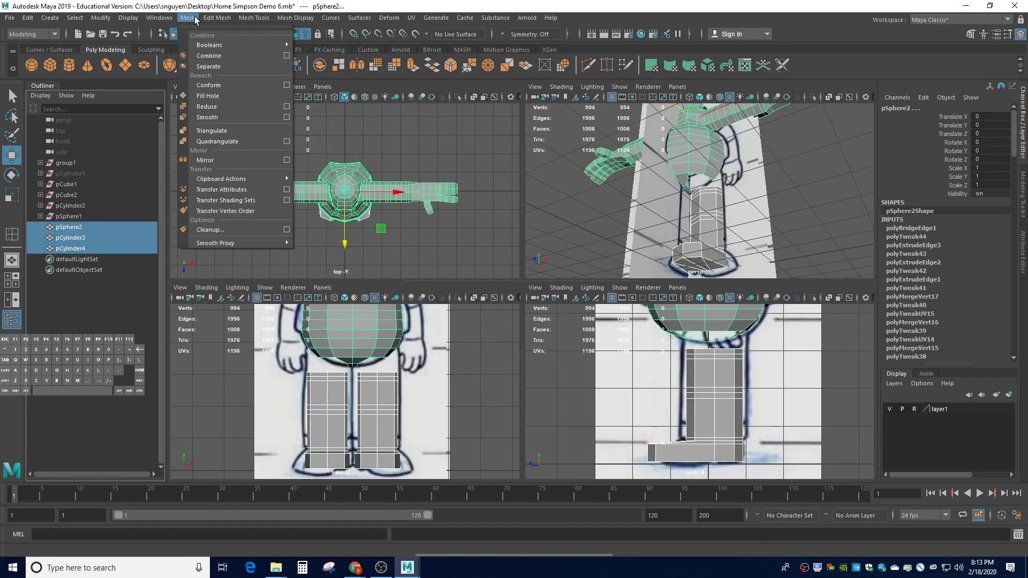
left_click(209, 56)
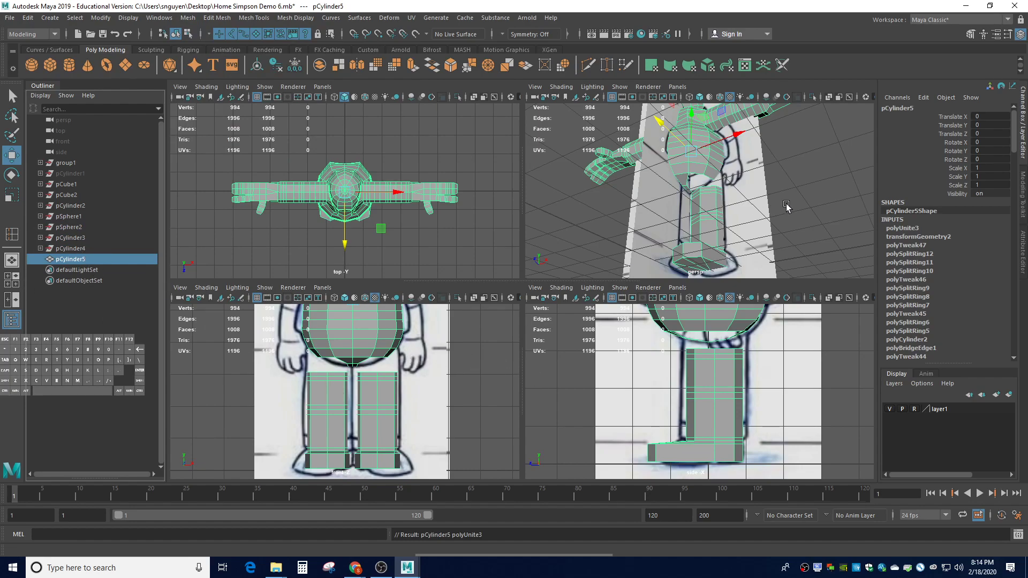
Hide the reference image group group1 and select the combined character mesh.
left_click_drag(827, 197, 773, 234, "alt")
scroll(772, 234, "up", 6)
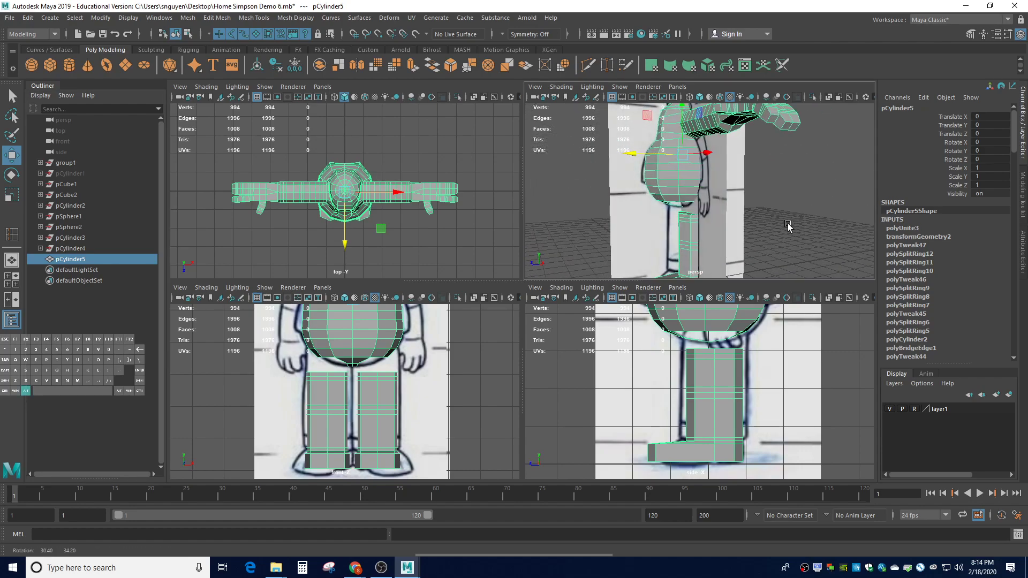
left_click_drag(702, 221, 741, 222, "alt")
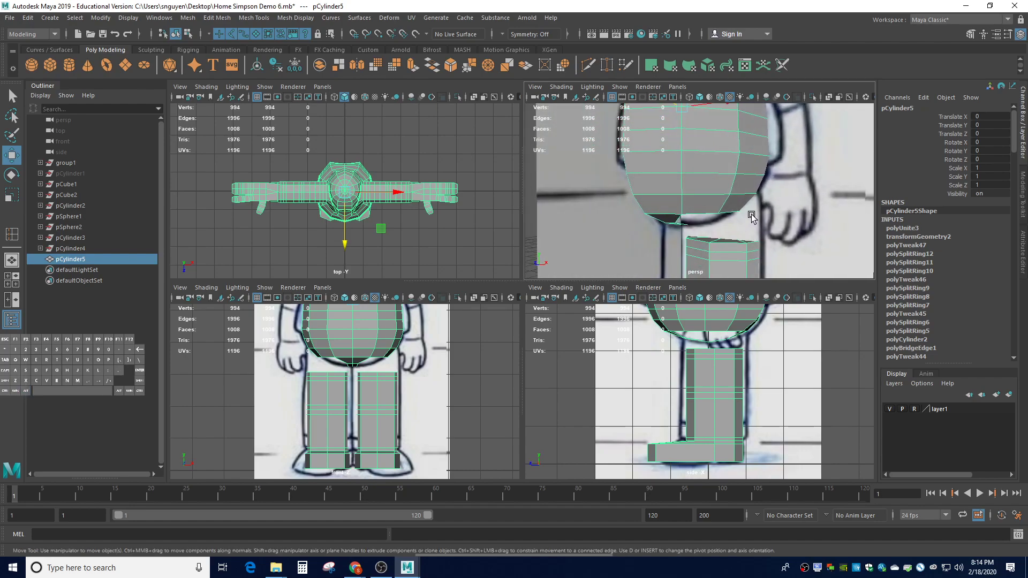
left_click(66, 163)
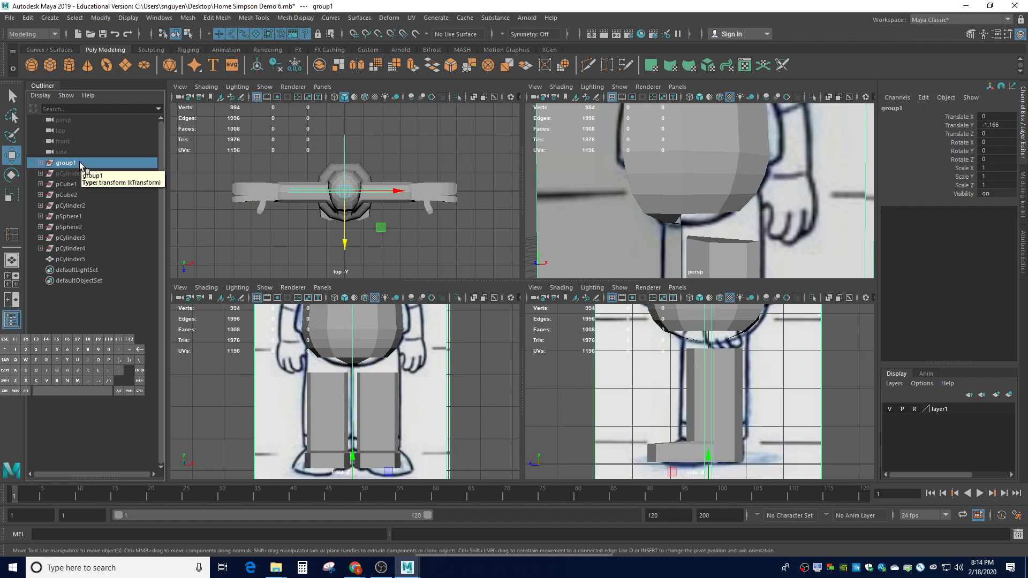
key("h")
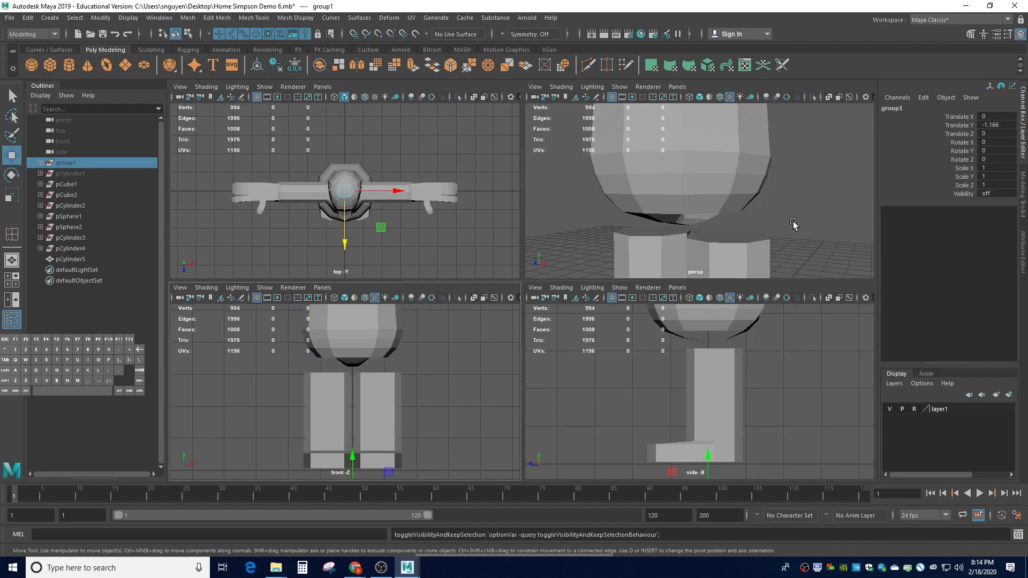
left_click(718, 244)
mouse_move(775, 237)
left_mouse_down("alt")
mouse_move(802, 222)
mouse_move(795, 218)
mouse_move(801, 236)
mouse_move(770, 240)
left_mouse_up("alt")
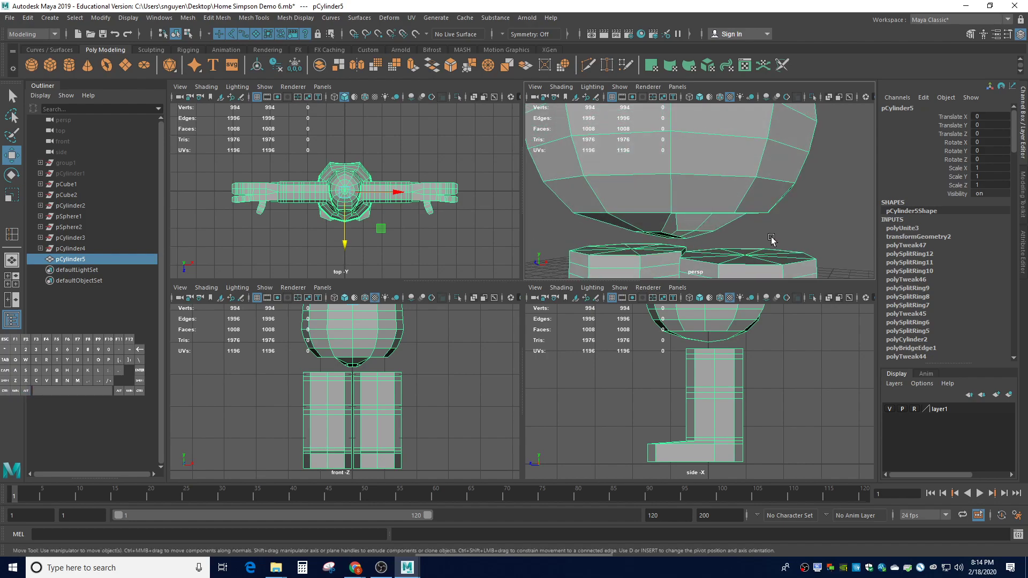
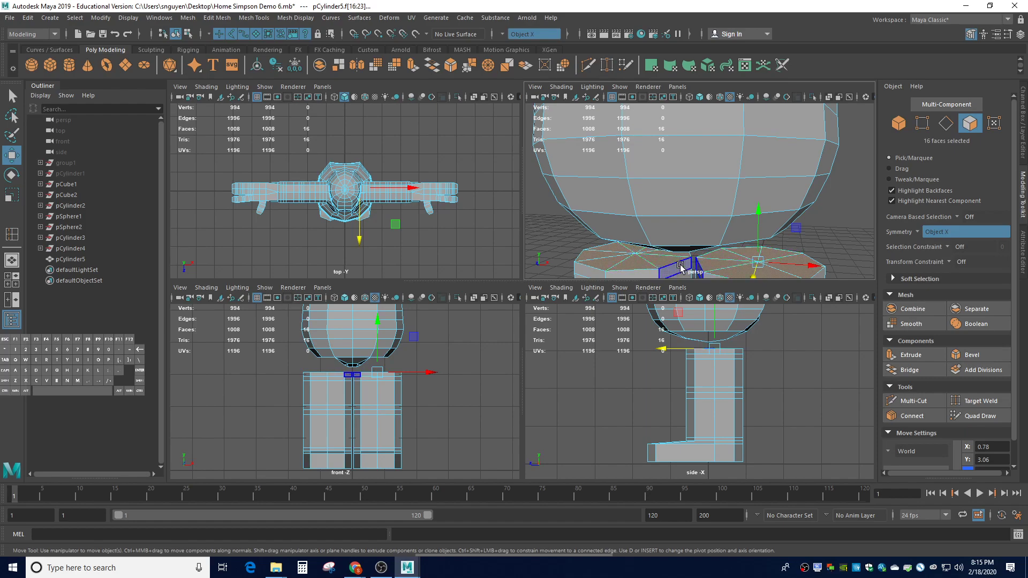
Extrude the top cap faces of both legs slightly upward towards the body, and delete those caps to leave the legs open.
left_click(1022, 152)
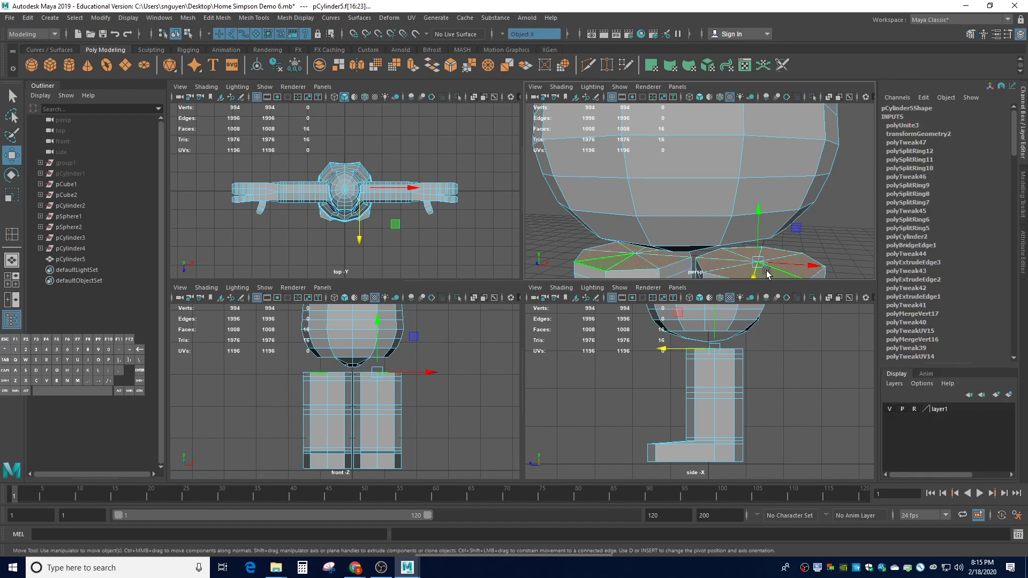
left_click_drag(833, 234, 587, 236, "alt")
scroll(796, 163, "up", 5)
scroll(796, 163, "down", 8)
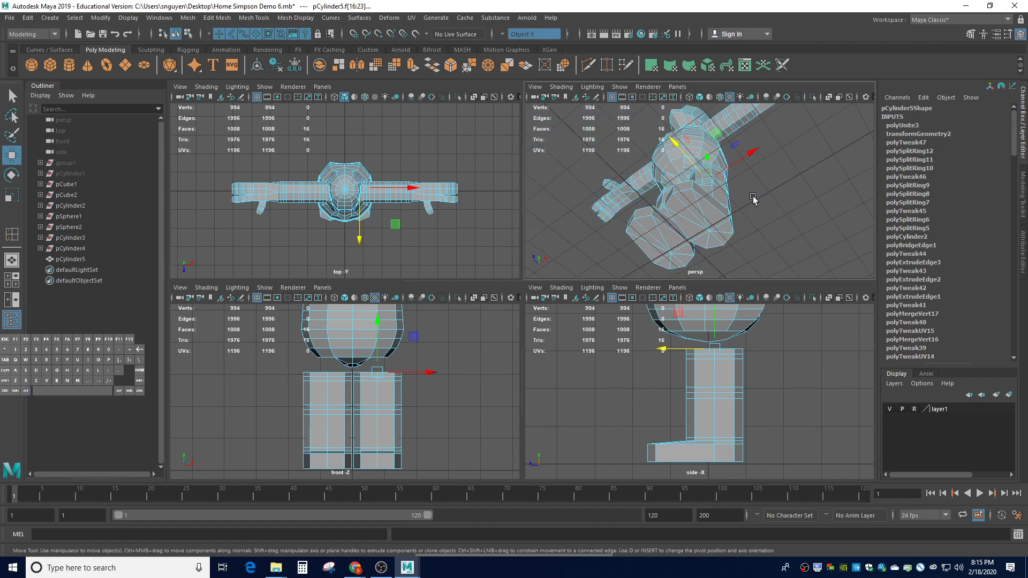
left_click_drag(796, 164, 761, 273, "alt")
scroll(730, 229, "up", 8)
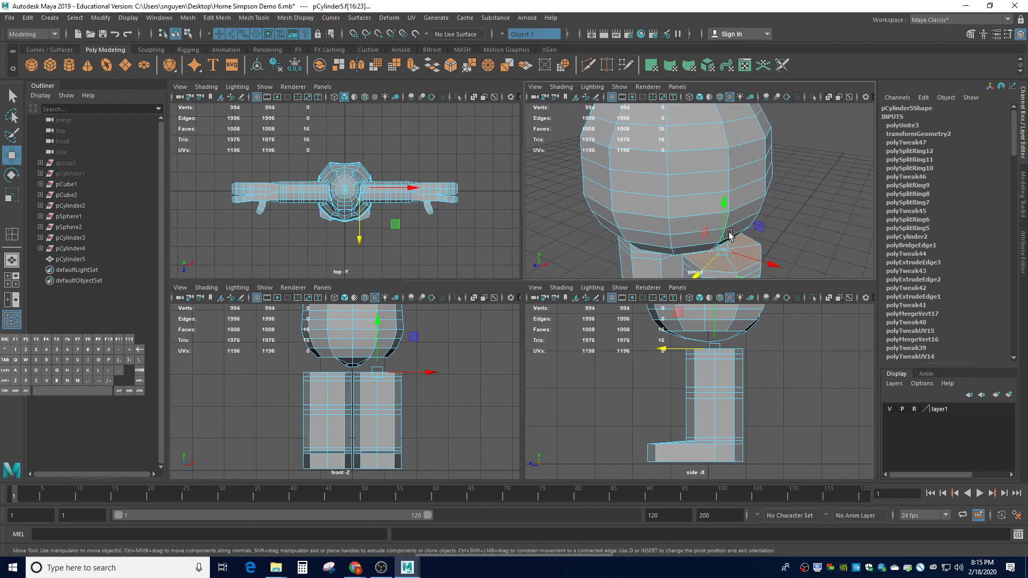
scroll(735, 235, "down", 4)
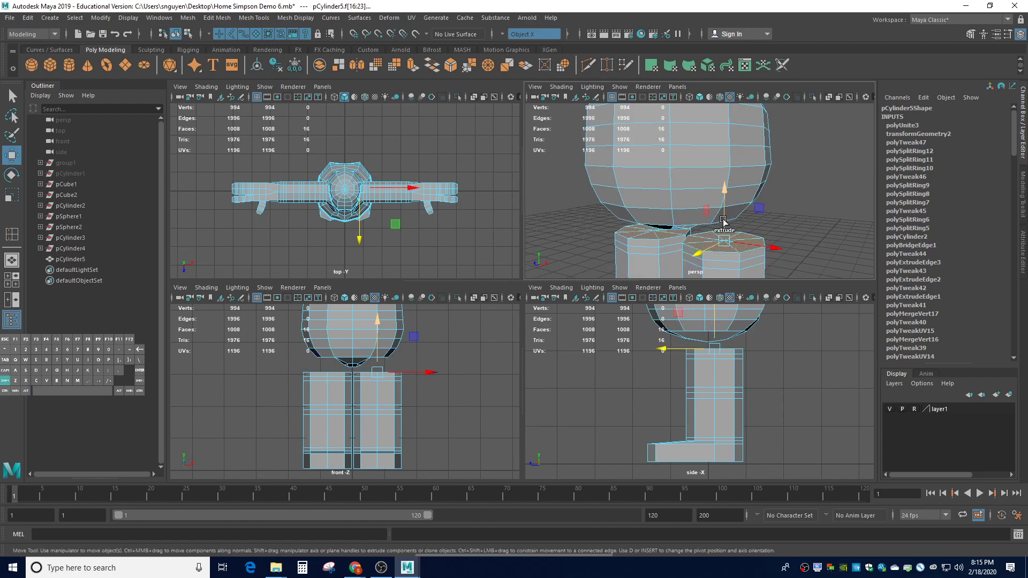
left_click_drag(726, 198, 725, 185, "shift")
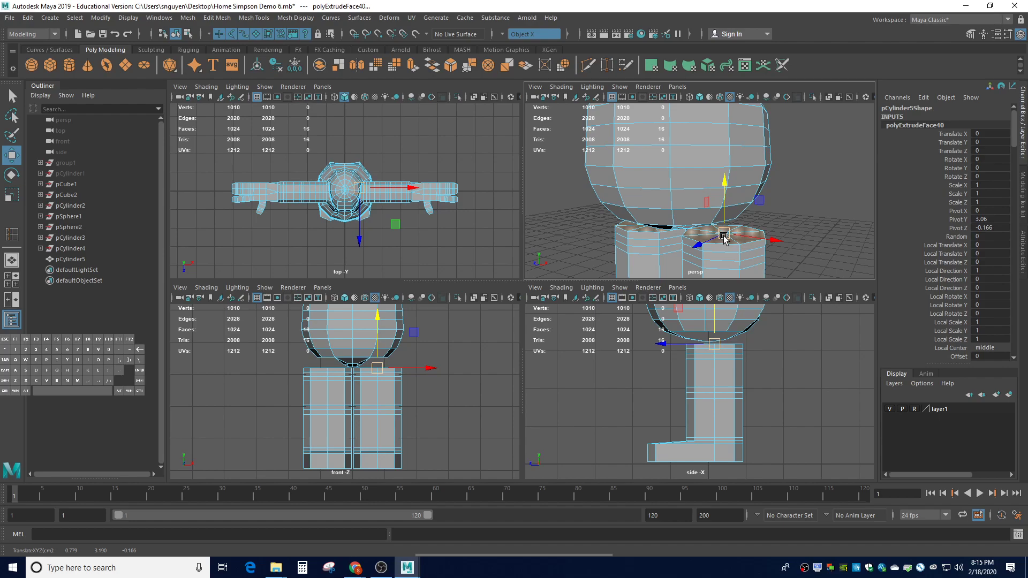
key("Delete")
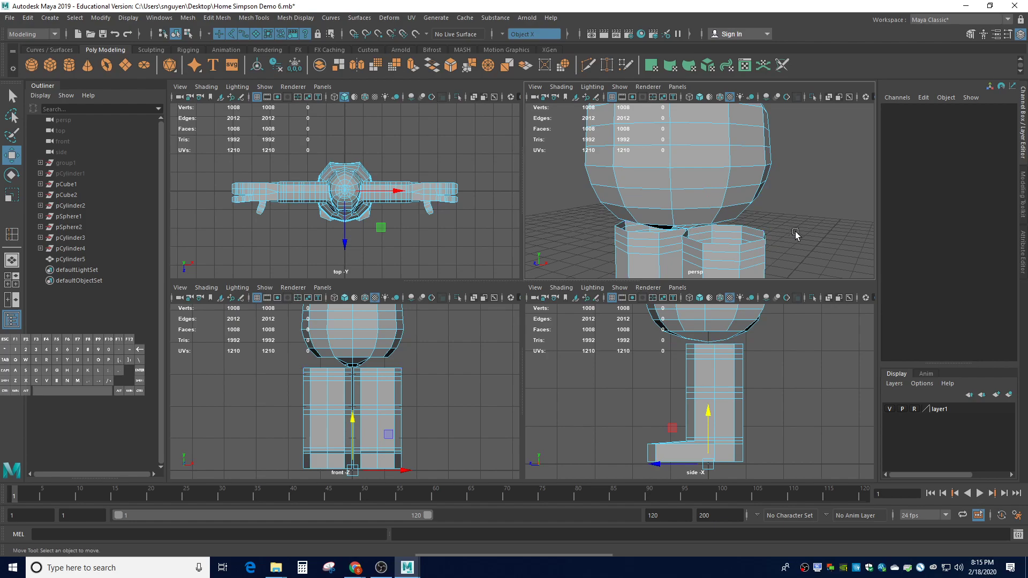
Use Target Weld in vertex mode with Object X symmetry to merge each leg's inner top vertex with the matching body vertex at the crotch.
left_click_drag(796, 236, 703, 245, "alt")
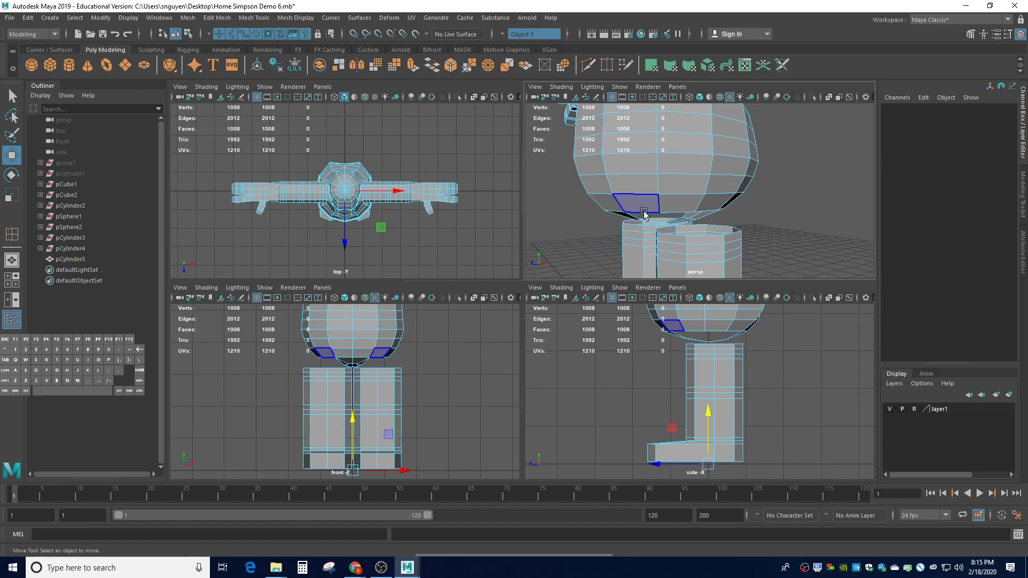
scroll(752, 229, "up", 4)
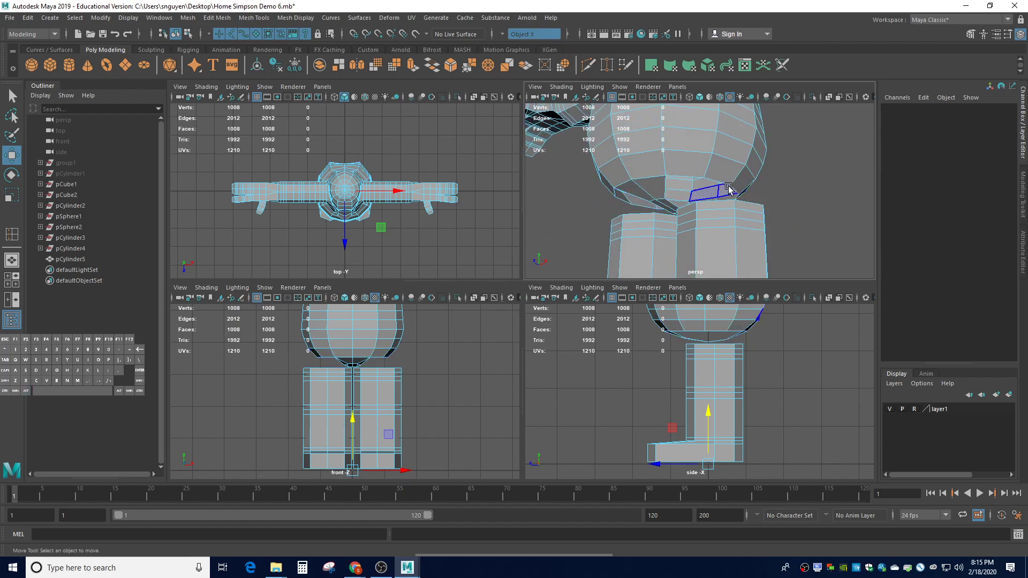
left_click_drag(801, 197, 744, 232, "alt")
right_click(724, 229)
key("F9")
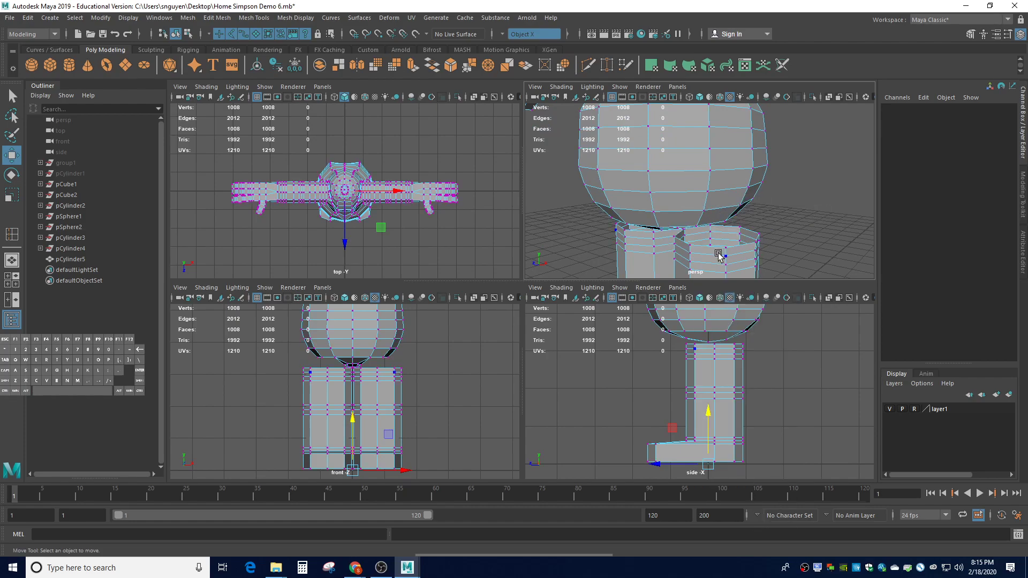
left_click_drag(787, 217, 756, 214, "alt")
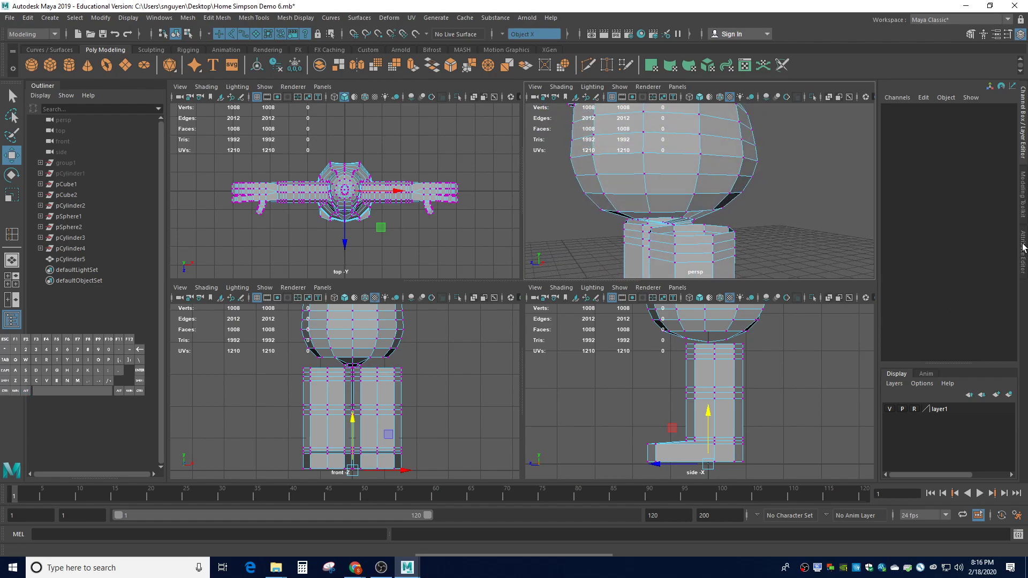
left_click(1022, 212)
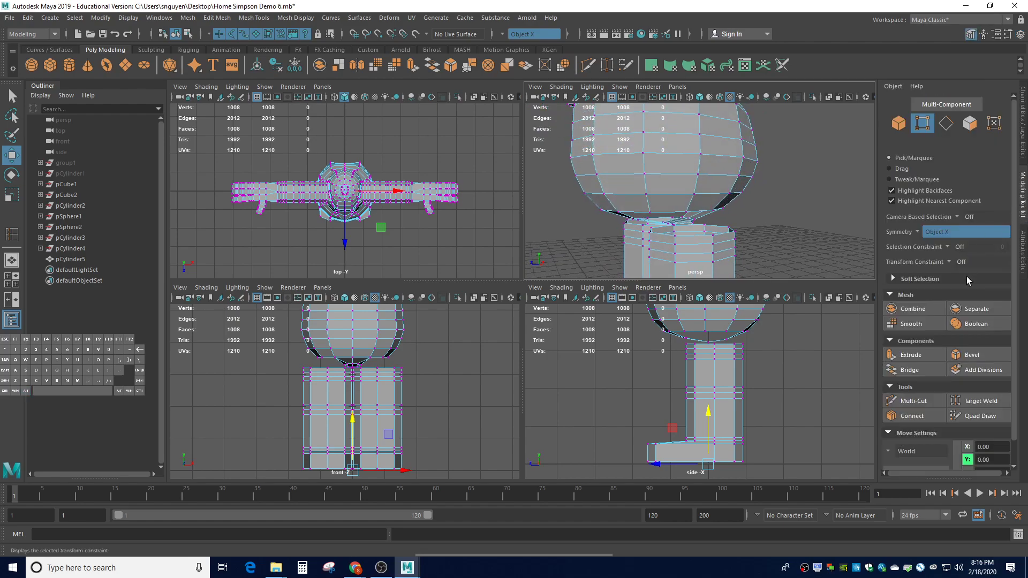
left_click(983, 401)
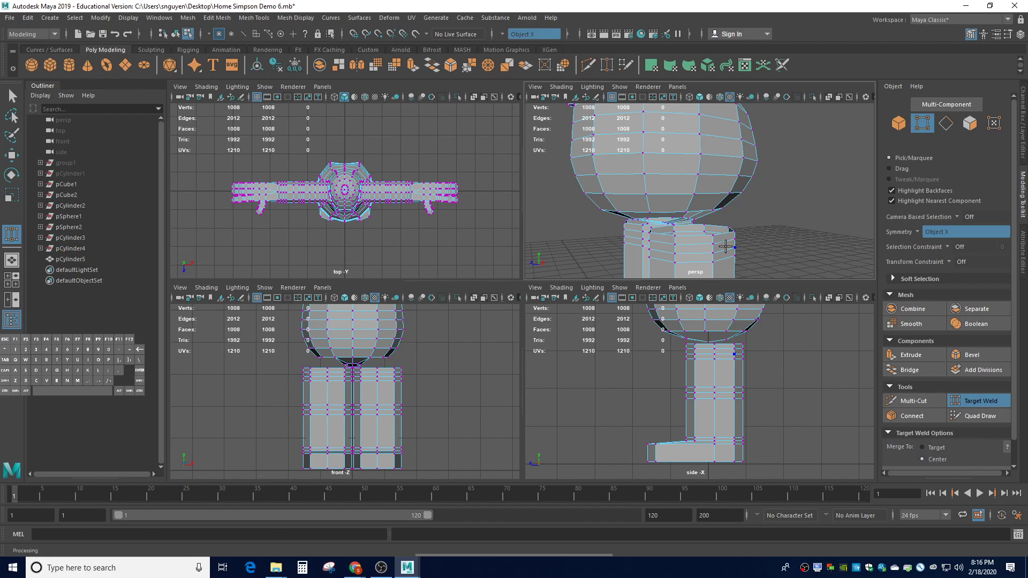
scroll(665, 222, "up", 2)
key("shift")
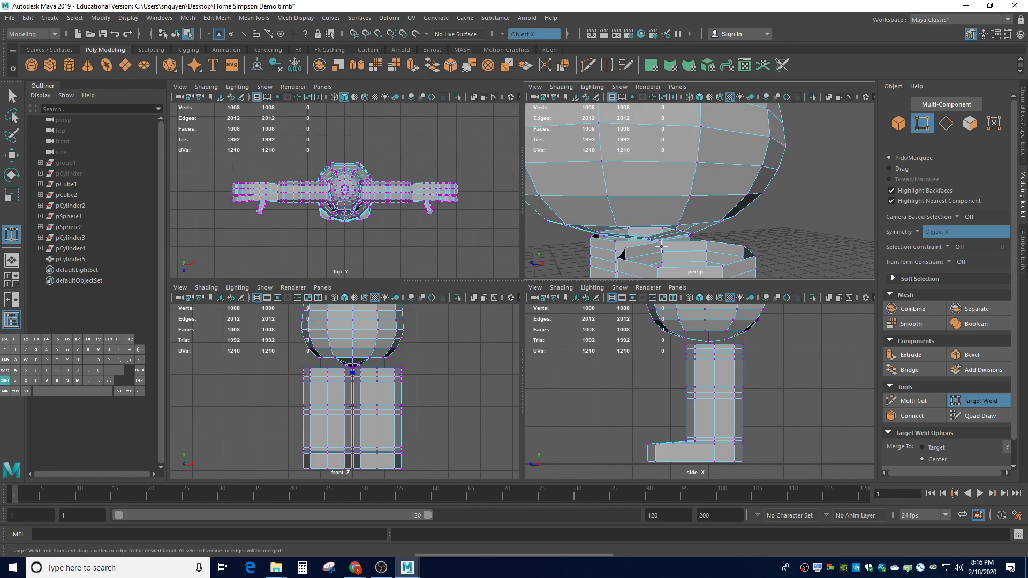
right_click_drag(654, 242, 720, 240, "alt")
left_click_drag(727, 257, 764, 240, "alt")
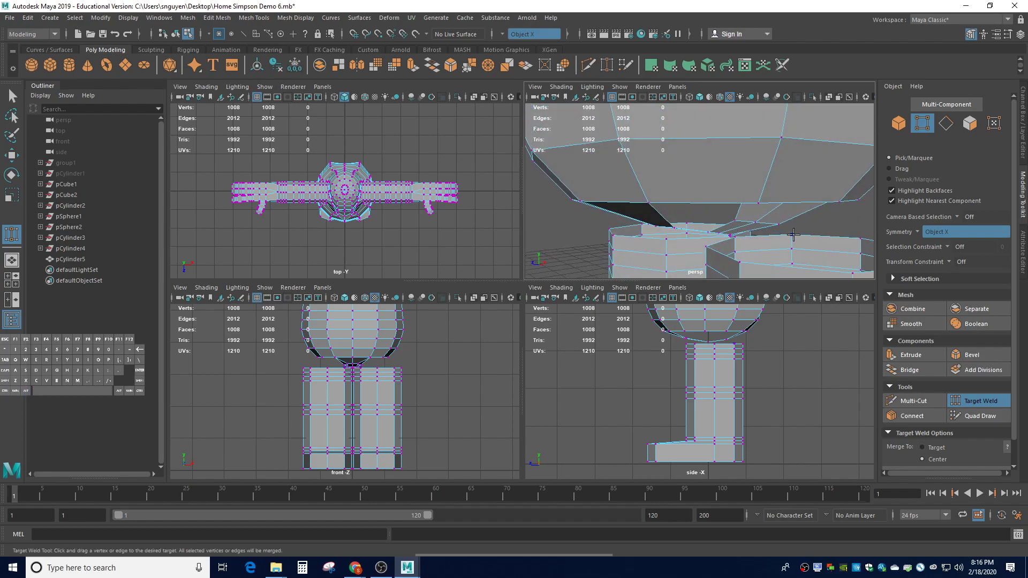
left_click_drag(817, 228, 778, 234, "alt")
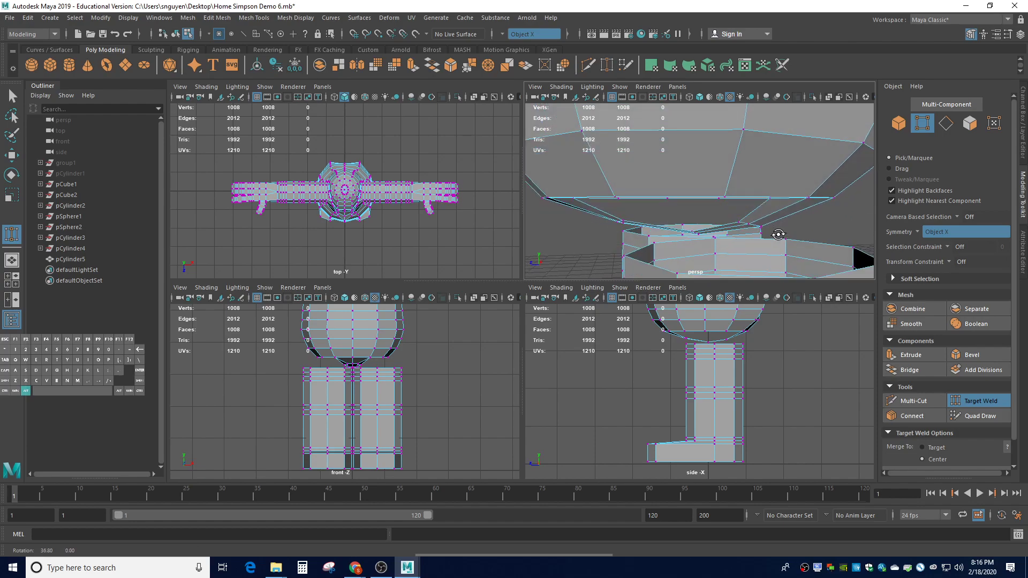
left_click_drag(710, 248, 792, 241, "alt")
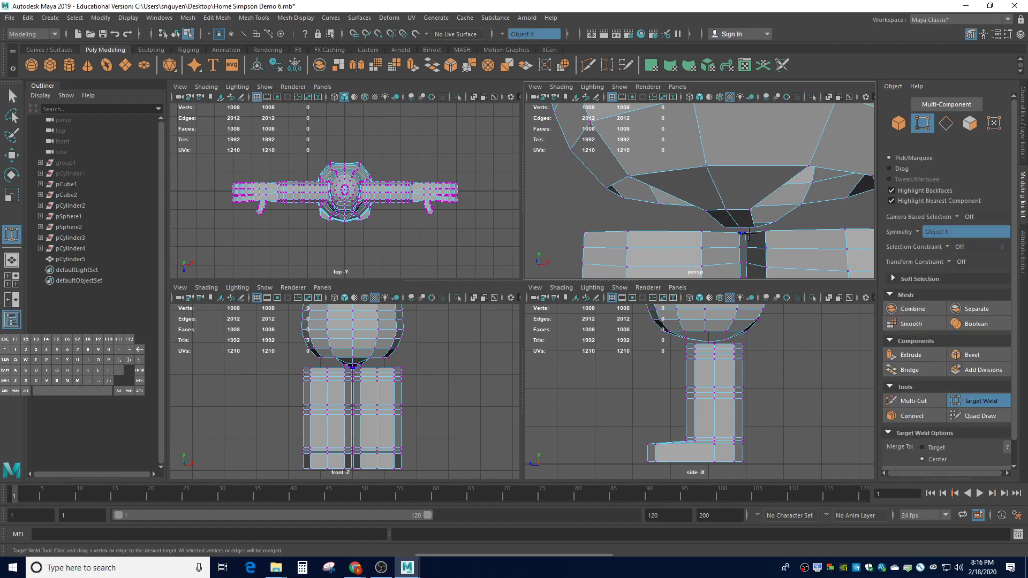
left_click_drag(747, 232, 745, 233)
left_click_drag(744, 233, 754, 227)
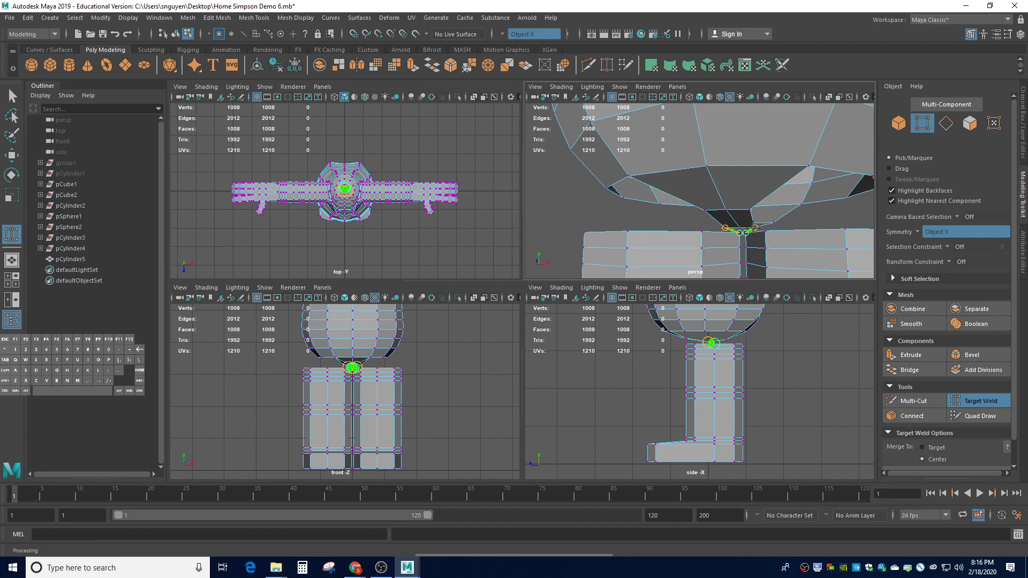
left_click_drag(753, 228, 752, 228)
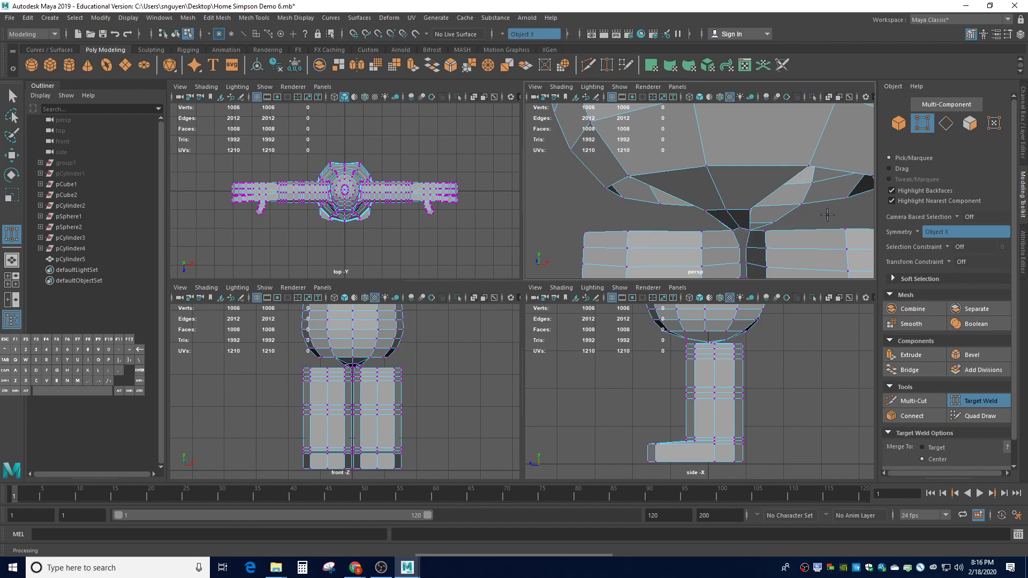
Target-weld the back and outer top vertices of both legs to the matching vertices of the body's lower openings, with Object X symmetry.
left_click_drag(840, 214, 785, 242, "alt")
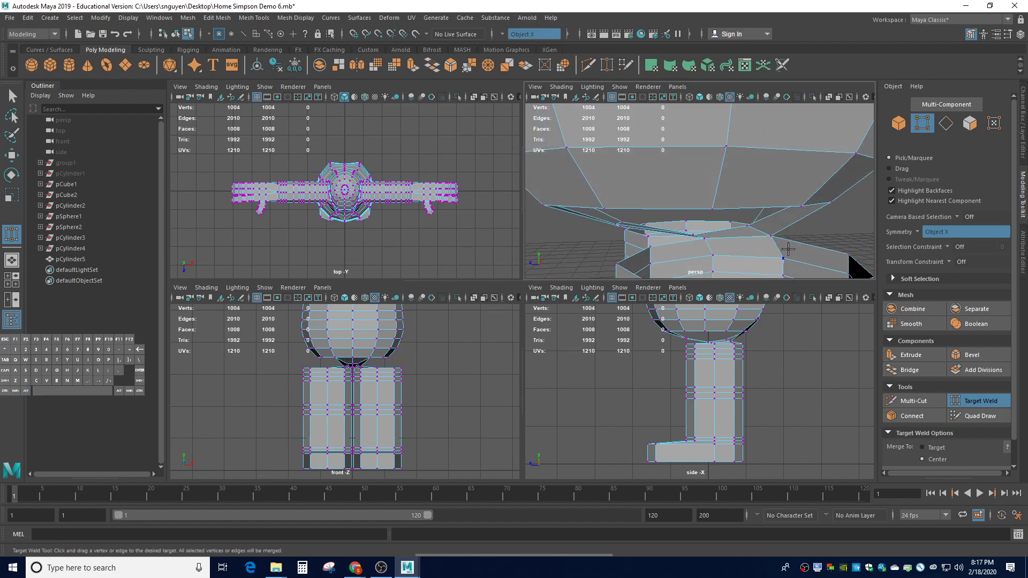
left_click_drag(851, 229, 696, 209, "alt")
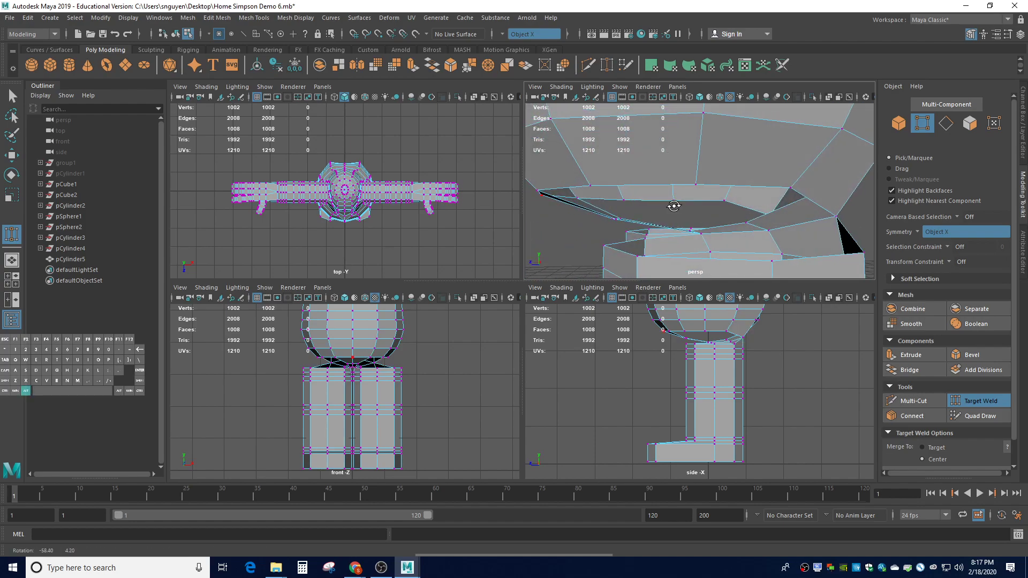
left_click_drag(791, 190, 851, 244)
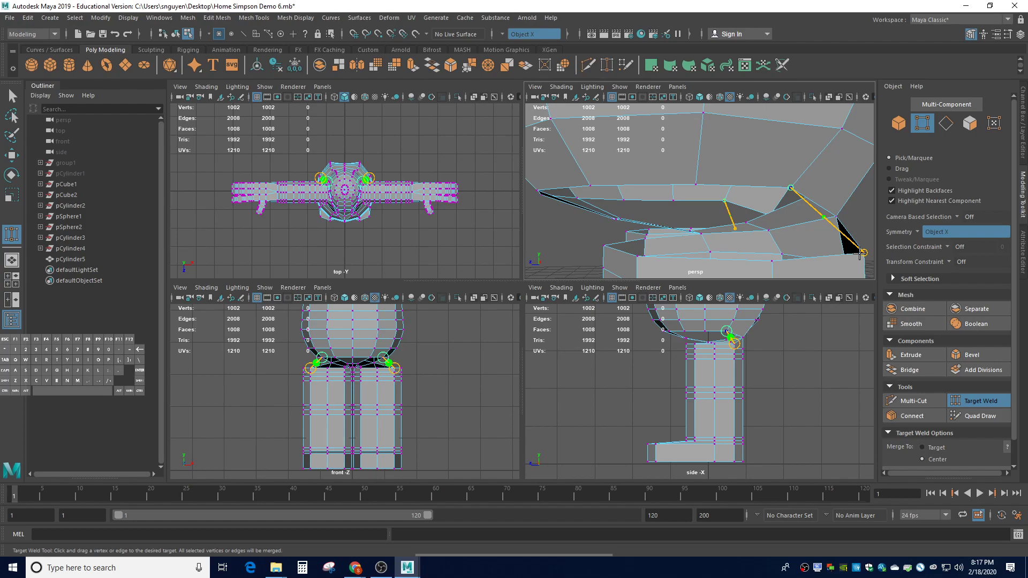
left_click_drag(861, 254, 862, 253)
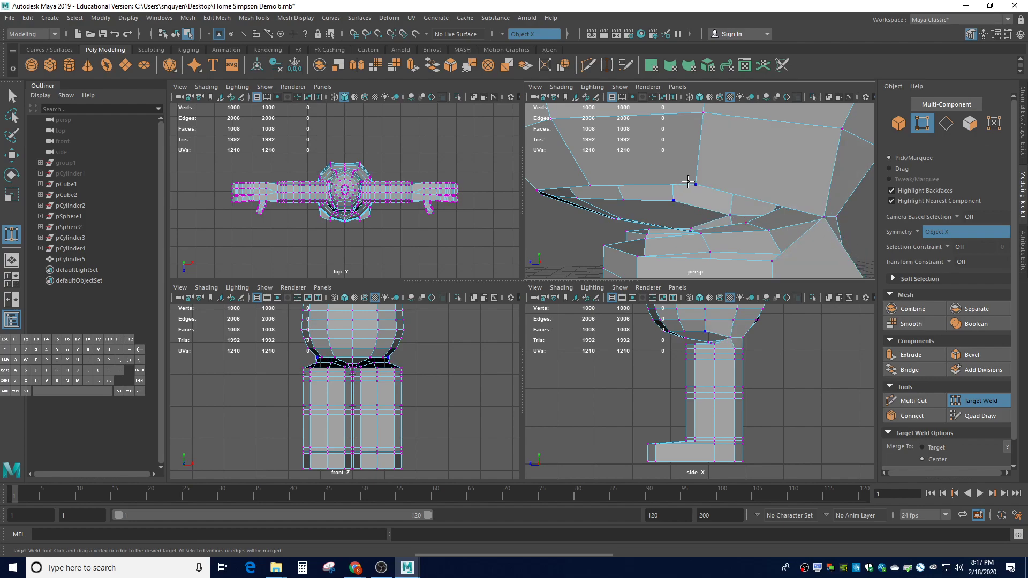
left_click_drag(696, 182, 774, 262)
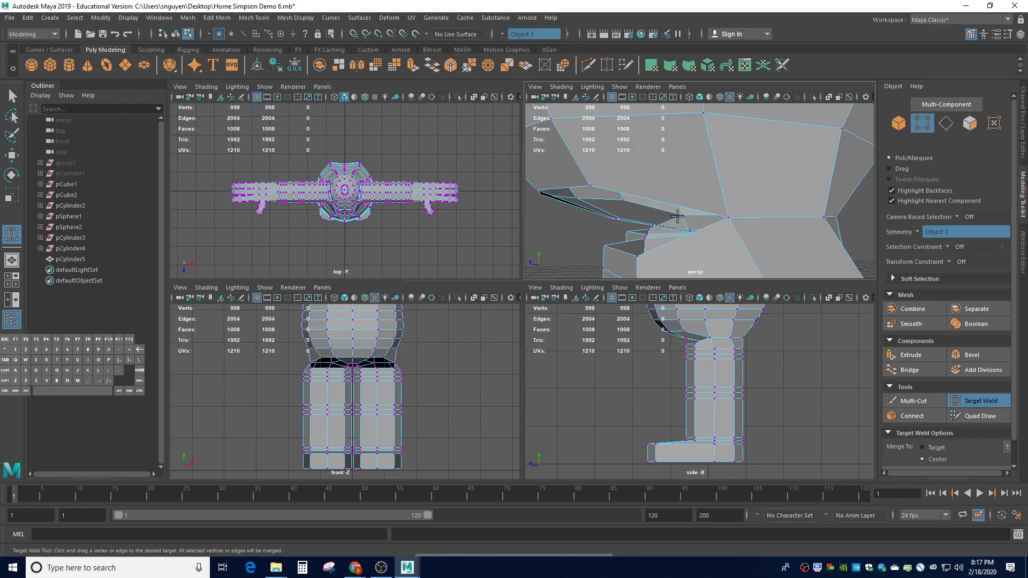
Target-weld the remaining front and inner top vertices of the legs to the body's lower edge, with Object X symmetry.
key("alt")
left_click_drag(592, 237, 724, 149, "alt")
left_click_drag(797, 198, 760, 167)
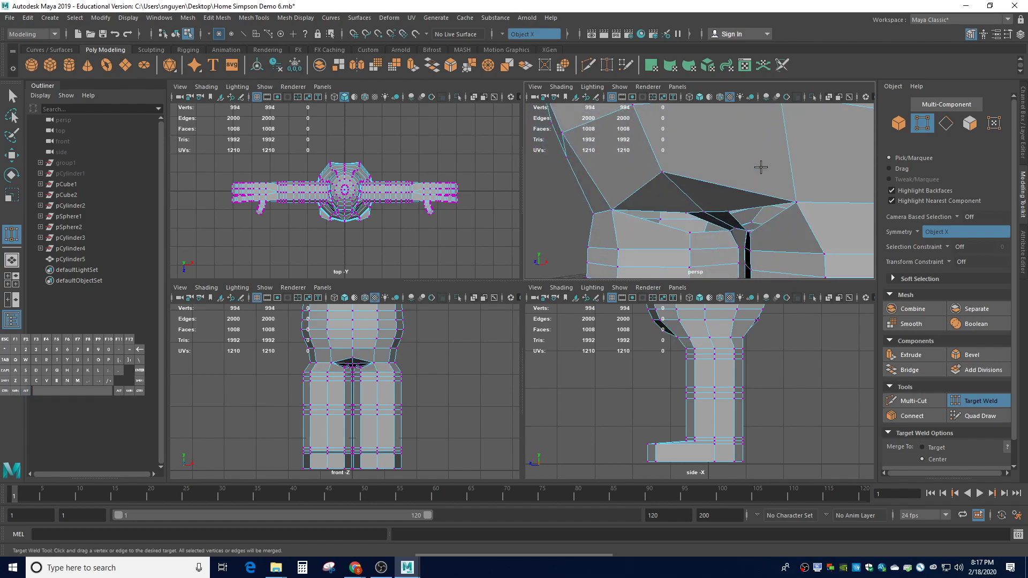
left_click_drag(784, 234, 808, 230, "alt")
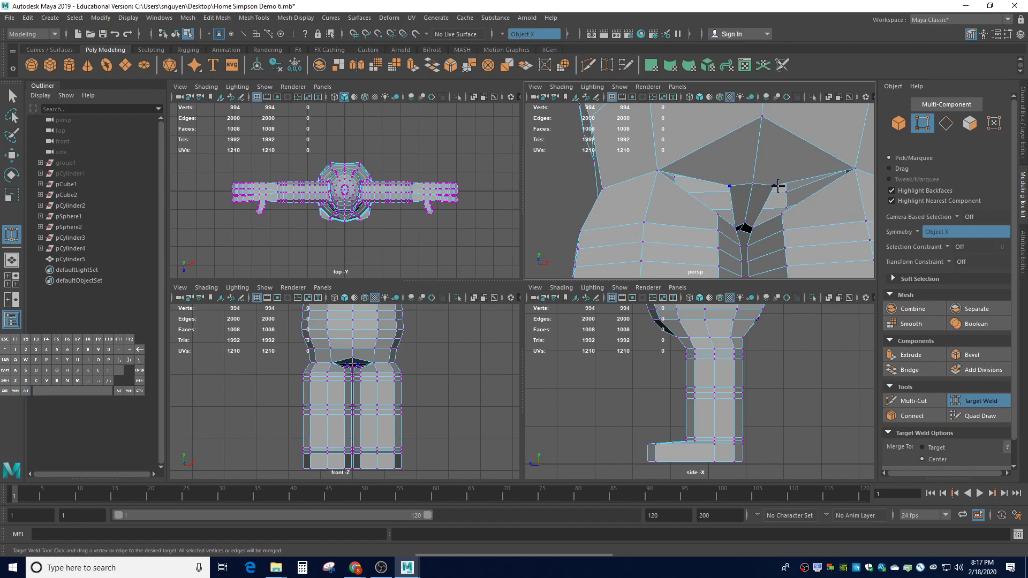
left_click_drag(729, 186, 726, 223)
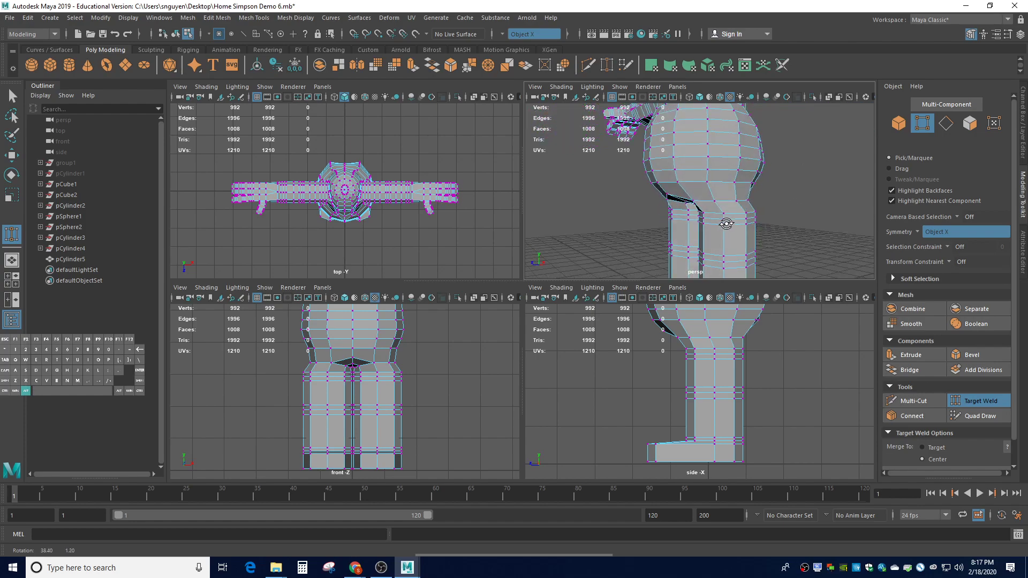
Leave Target Weld, select the outer hip vertices for moving, and enable soft selection with a falloff radius of about 0.74.
left_click_drag(620, 224, 743, 209, "alt")
right_click(744, 209)
left_click(713, 210)
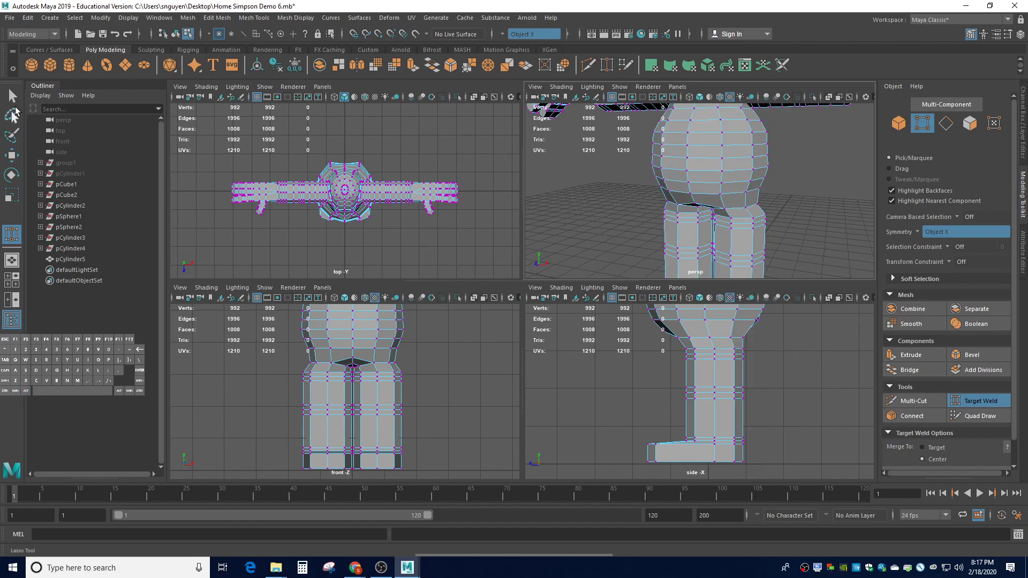
left_click(11, 95)
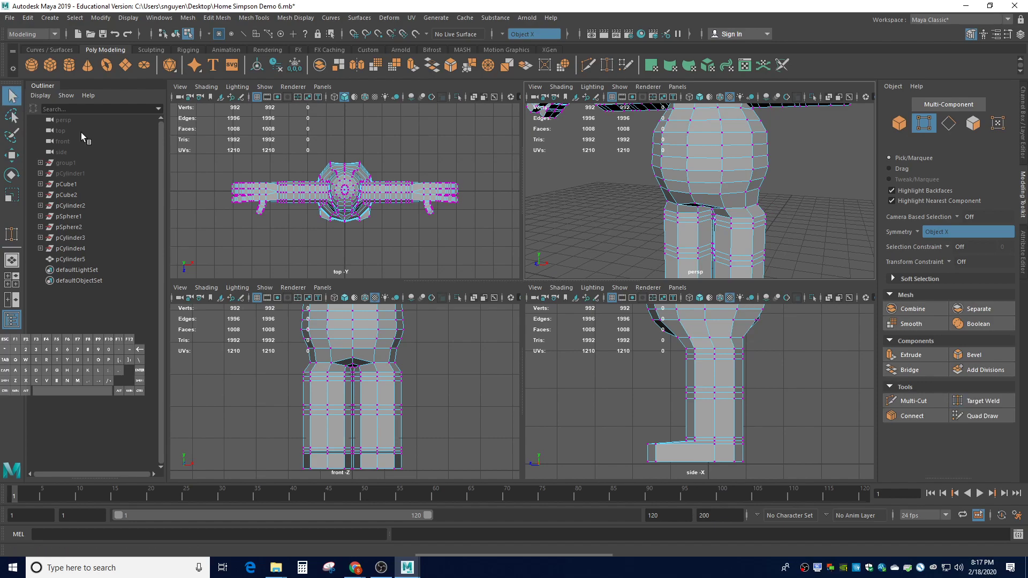
left_click(745, 208)
left_click_drag(745, 209, 711, 215, "alt")
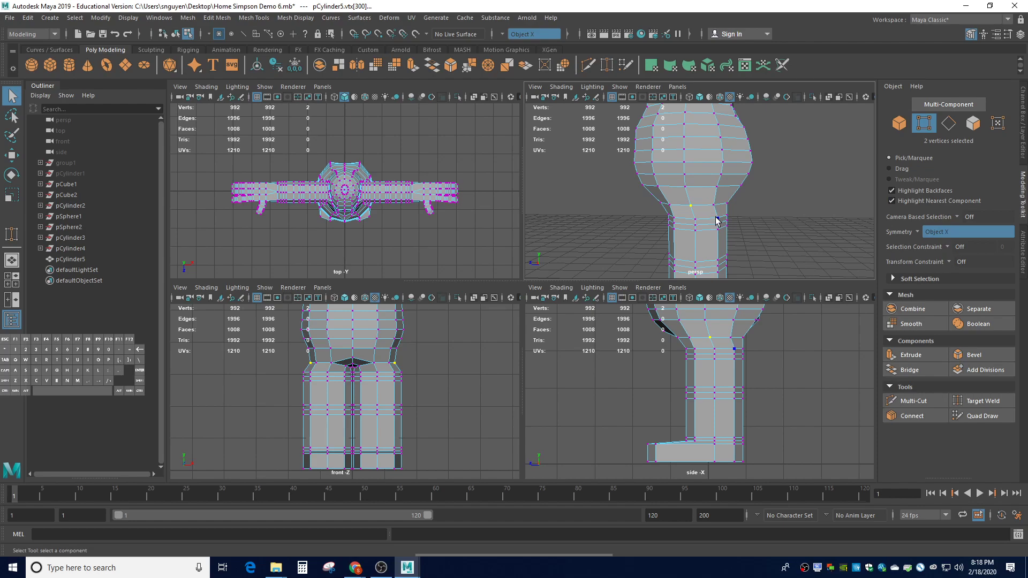
key("w")
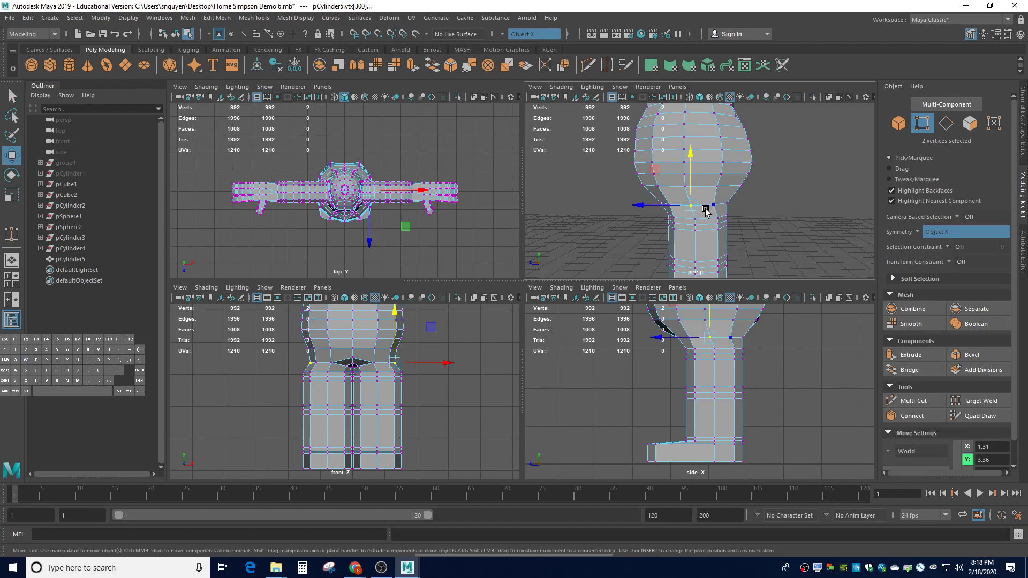
key("b")
left_click_drag(690, 209, 705, 209)
left_click_drag(708, 209, 702, 206)
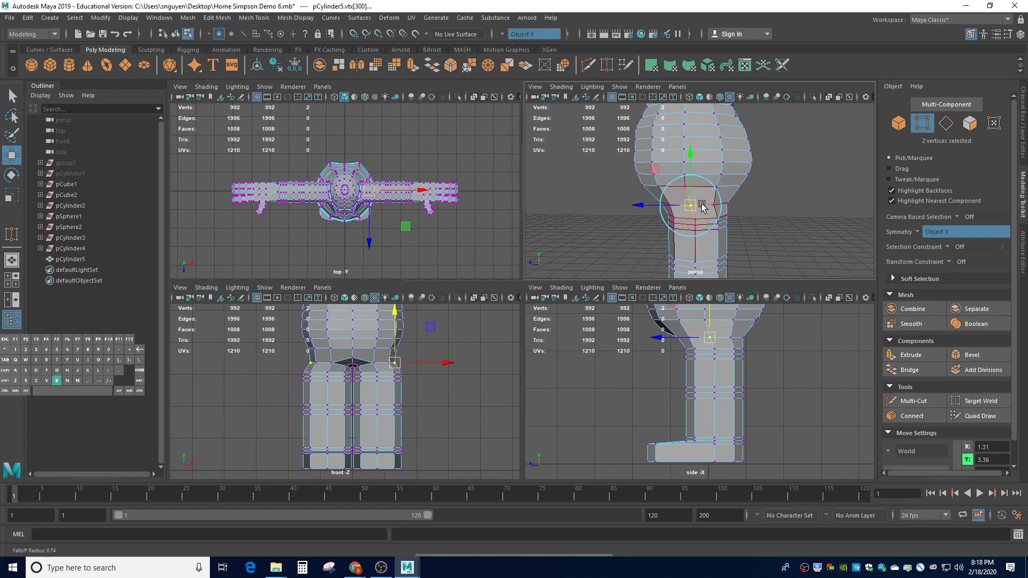
Move the outer hip vertices slightly towards the back to about Z -0.10, and adjust their soft-selection falloff radius.
left_click(645, 206)
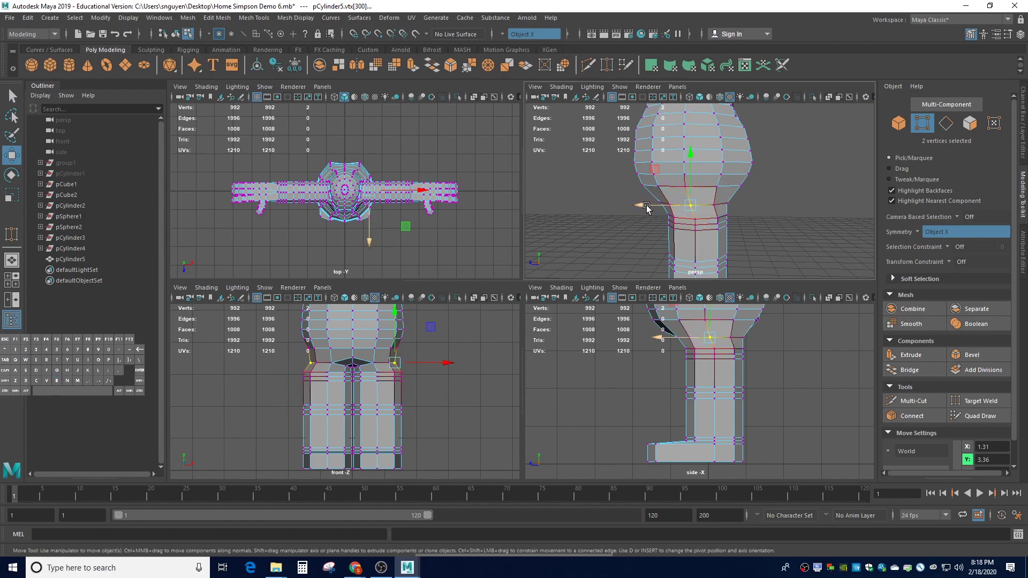
left_click_drag(649, 209, 646, 205)
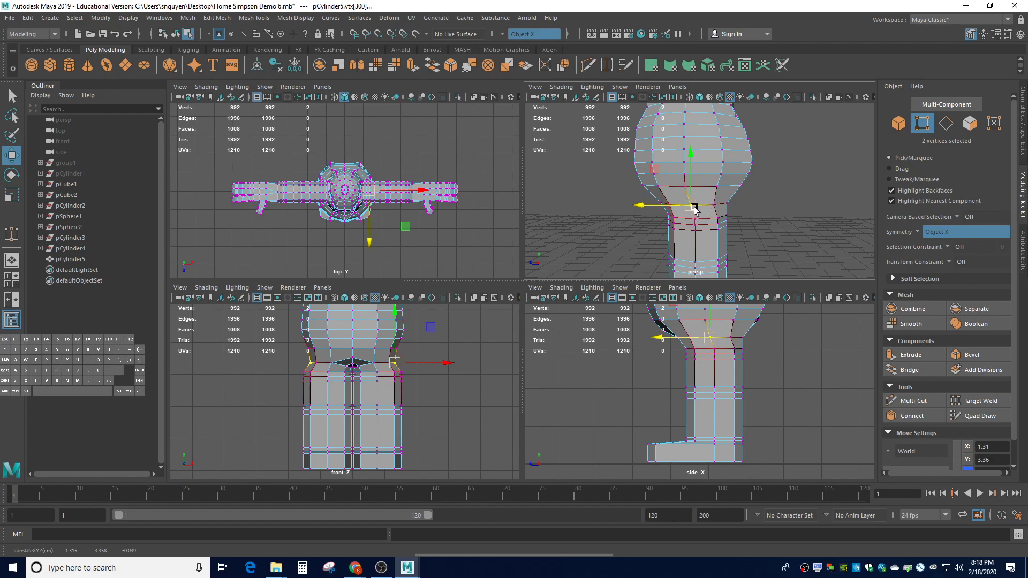
mouse_move(670, 208)
left_mouse_down()
mouse_move(712, 209)
mouse_move(683, 208)
left_mouse_up()
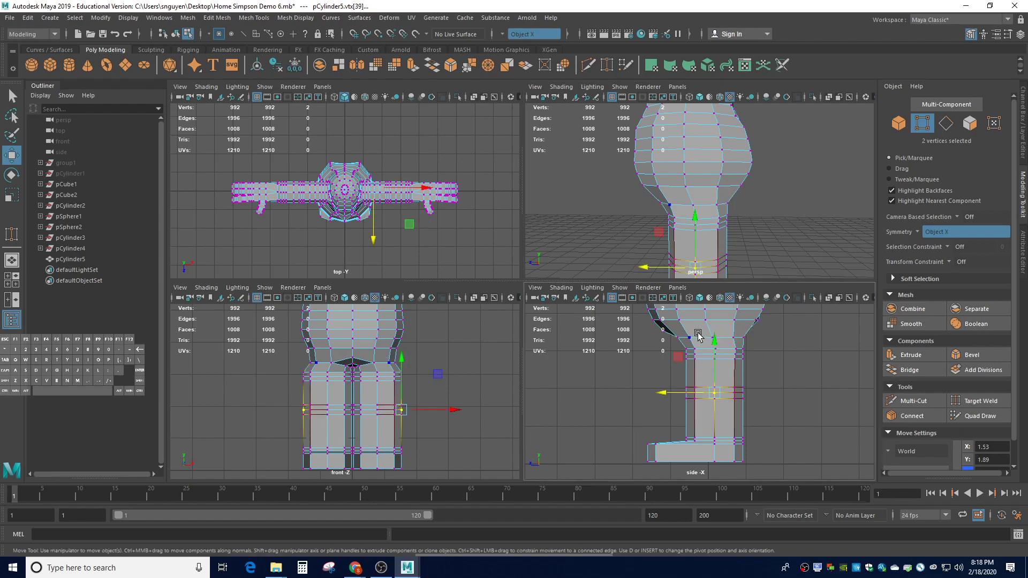
left_click(713, 338)
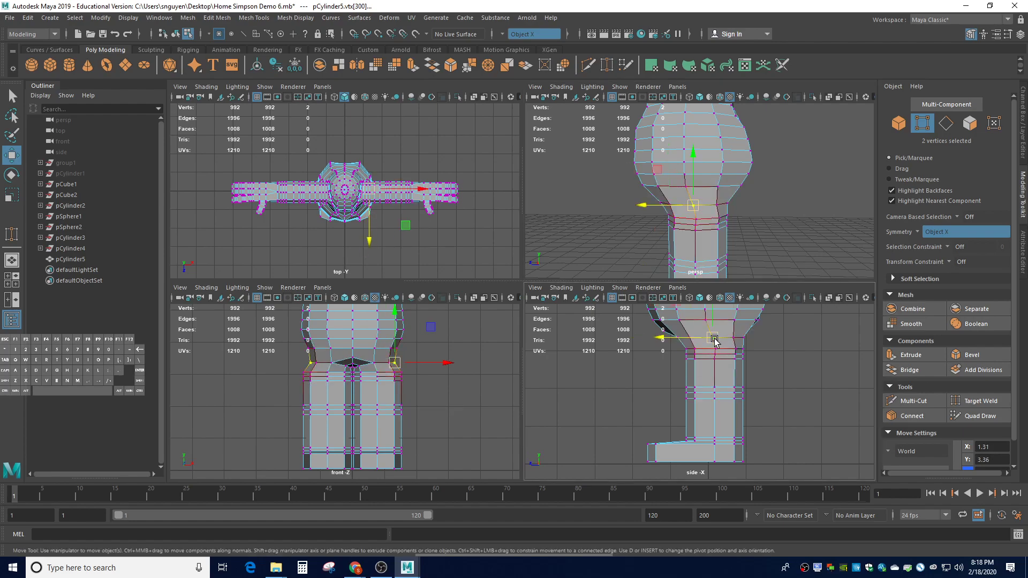
key("b")
left_click_drag(718, 342, 729, 352)
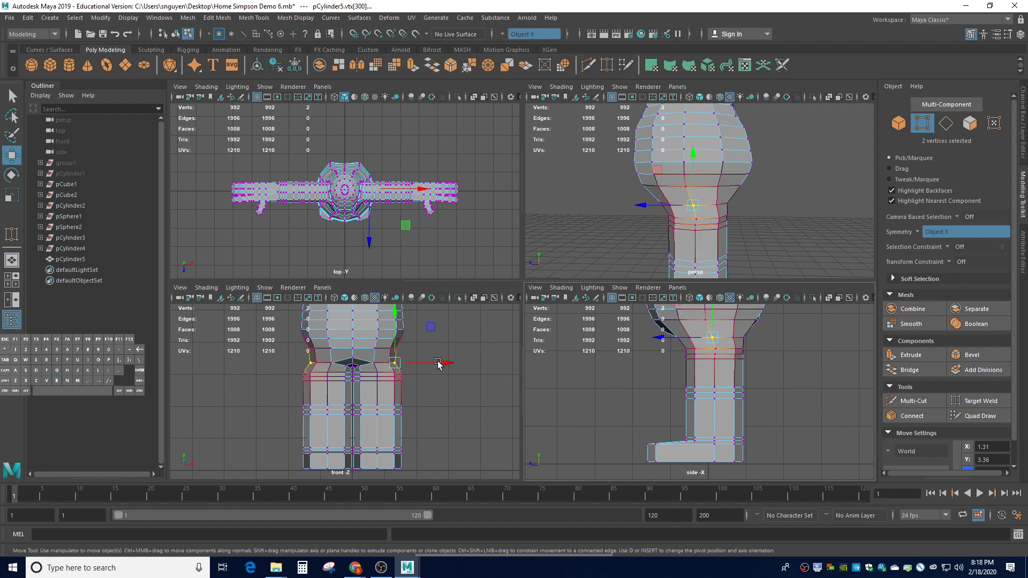
Move the outer hip vertices outward along X to about 1.35, undoing the larger outward moves.
left_click_drag(435, 364, 432, 364)
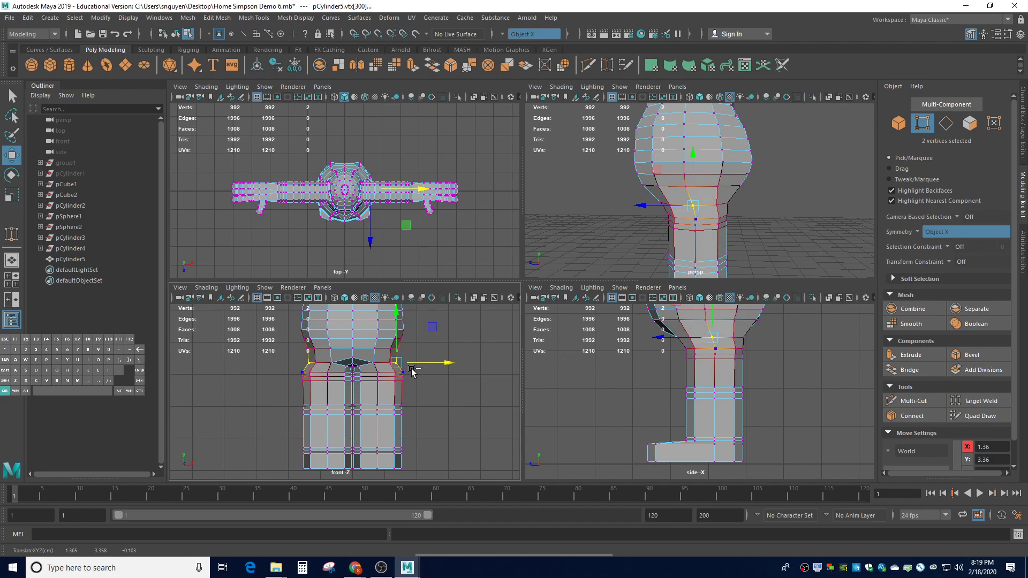
key("ctrl+z")
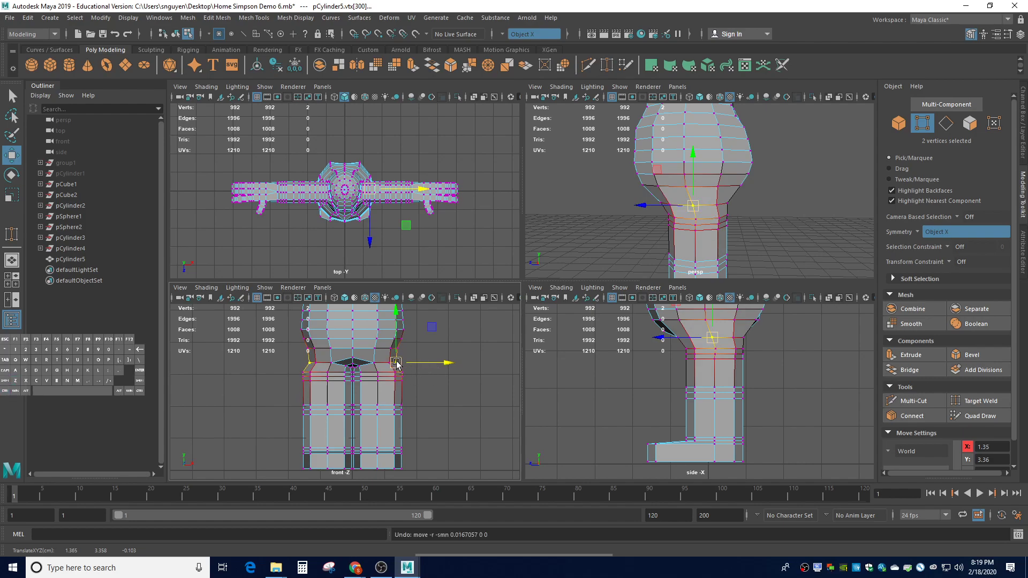
left_click_drag(396, 363, 441, 364)
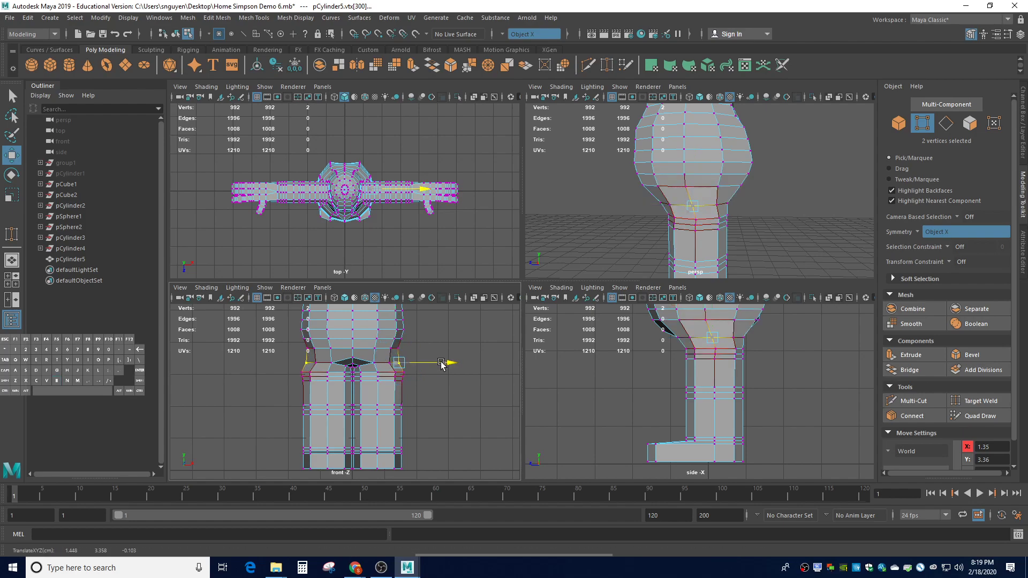
key("ctrl+z")
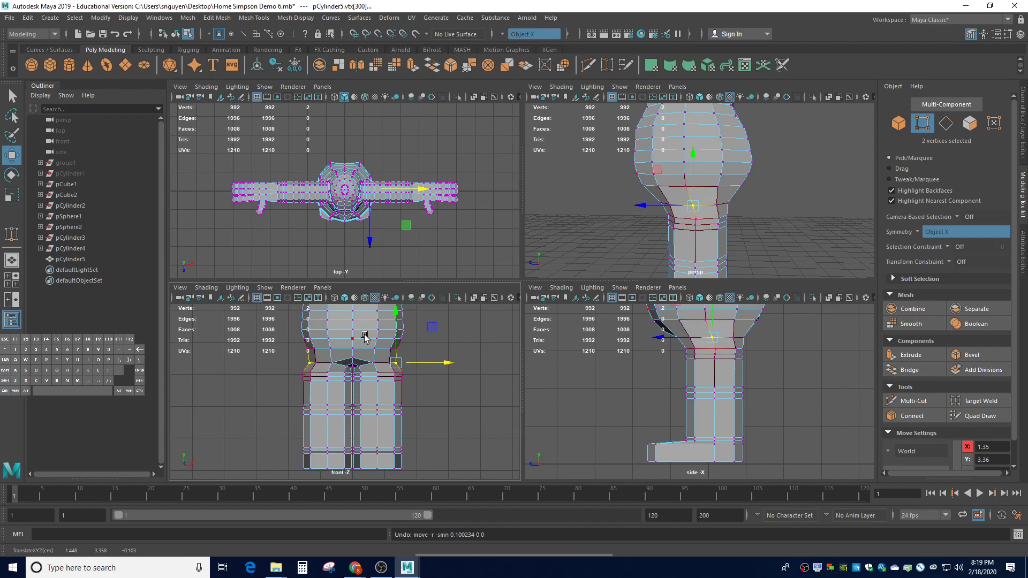
Show the hidden reference image group group1 again behind the model's legs and hips.
left_click(65, 163)
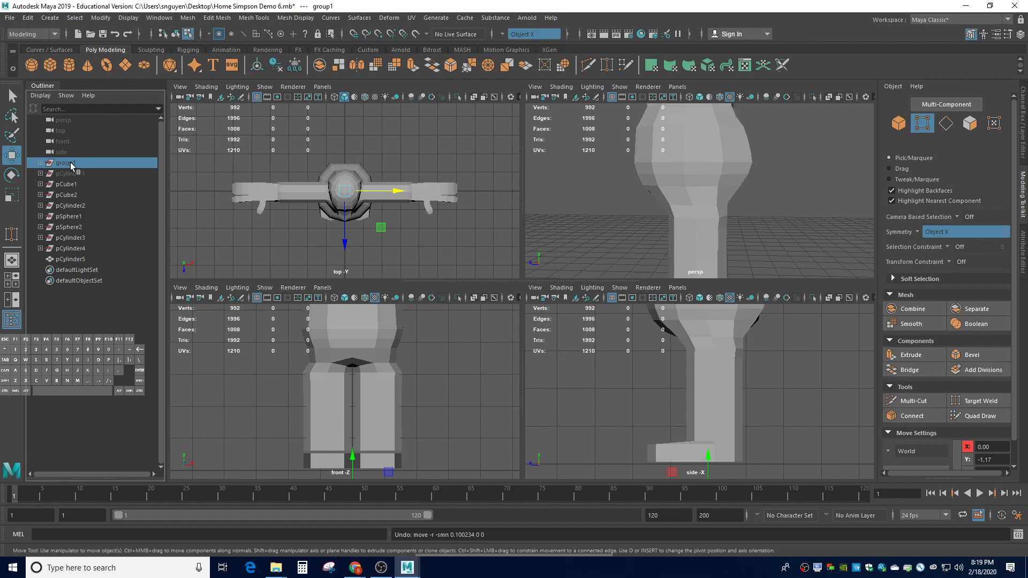
key("h")
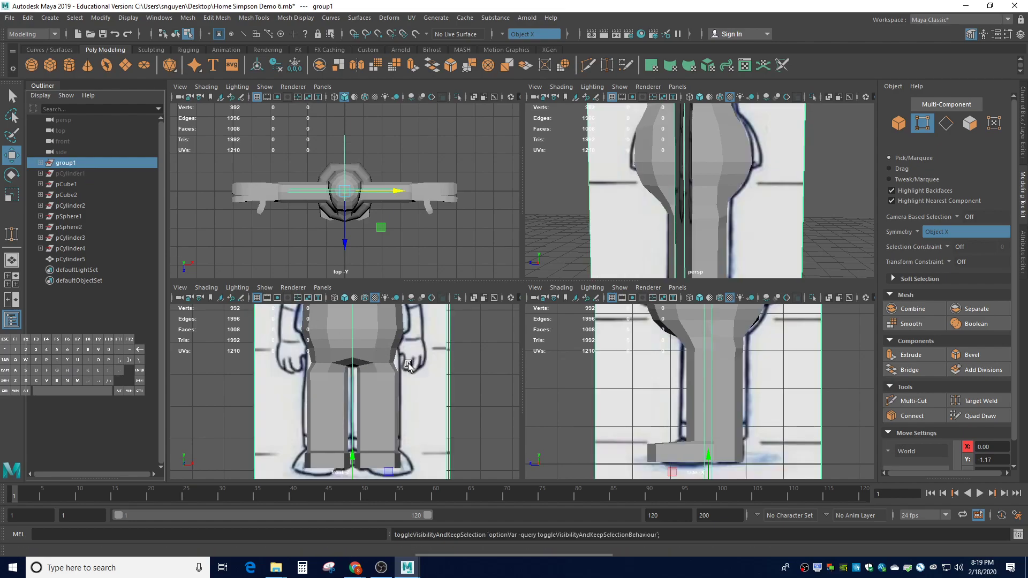
scroll(407, 363, "up", 3)
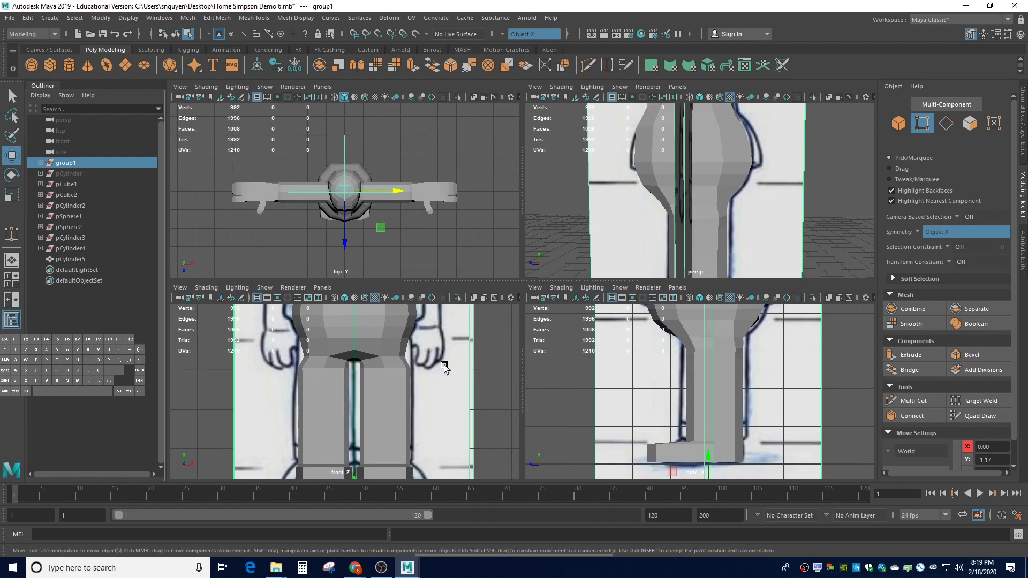
left_click_drag(459, 369, 451, 366, "alt")
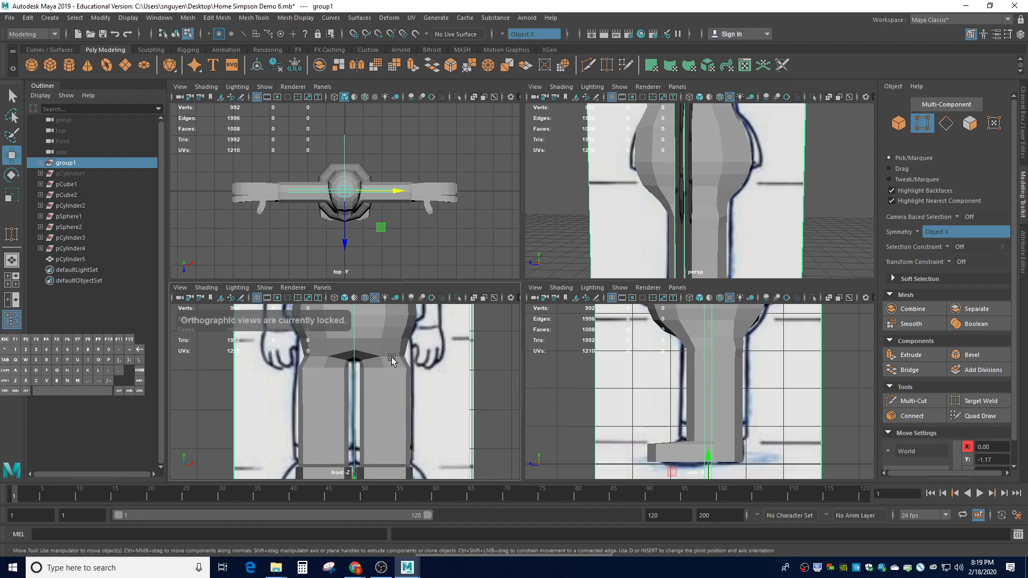
right_click_drag(399, 356, 356, 272)
left_click(407, 356)
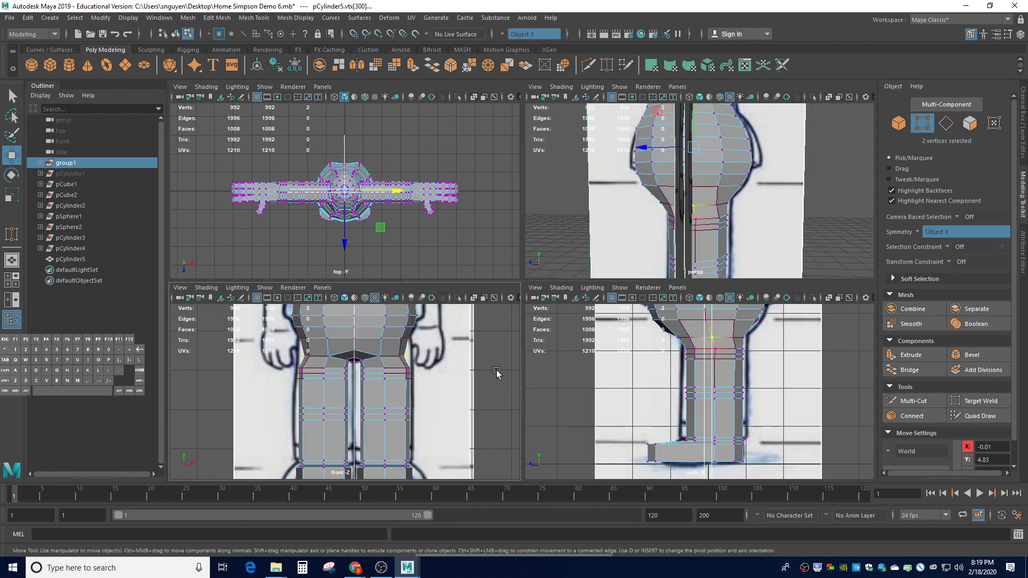
left_click(411, 364)
scroll(408, 337, "down", 3)
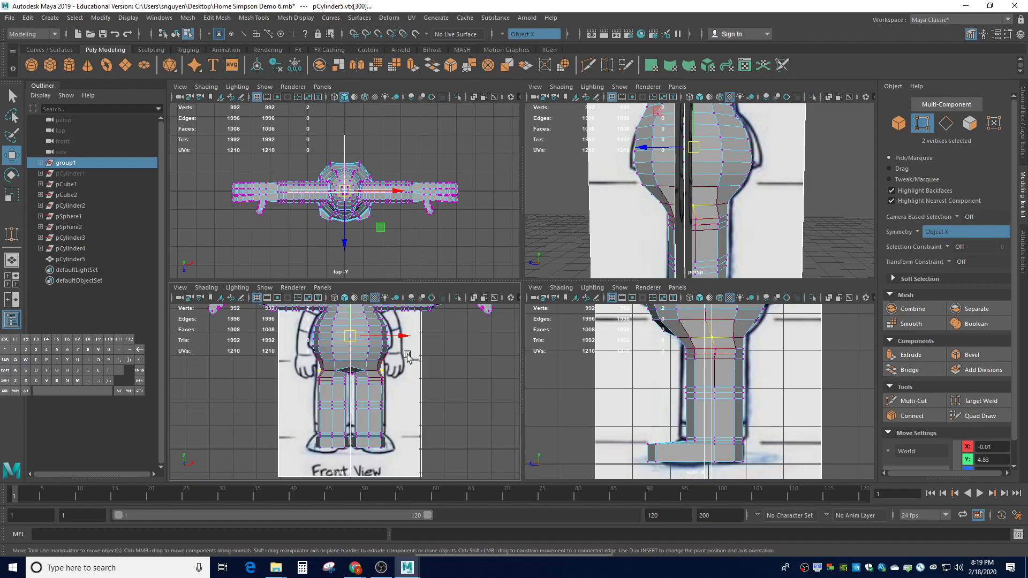
left_click_drag(404, 336, 407, 337)
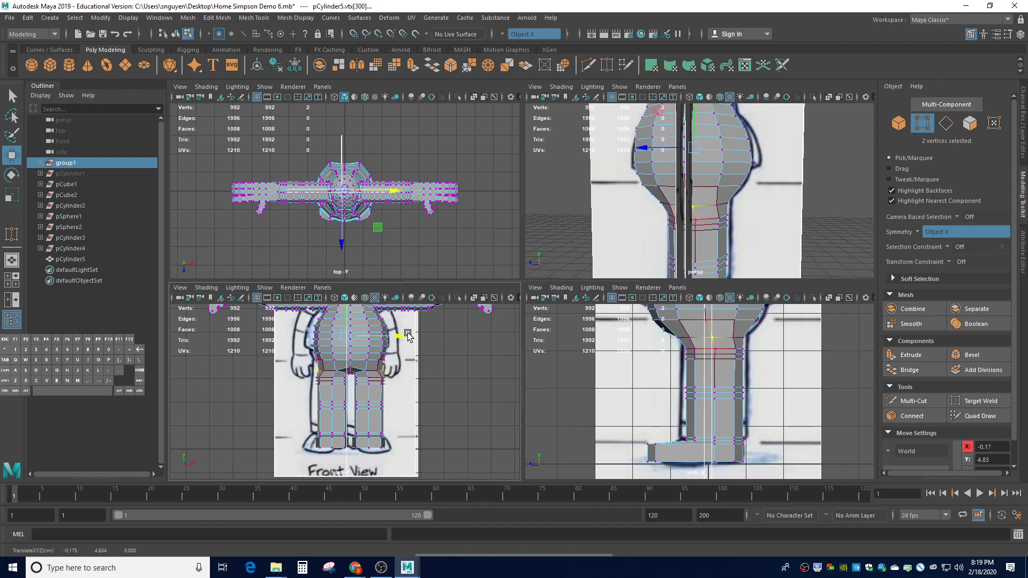
key("ctrl+z")
Select the outer hip vertices of pCylinder5 and move them outward along X to 1.55 to follow the front-view reference.
left_click_drag(85, 169, 42, 230)
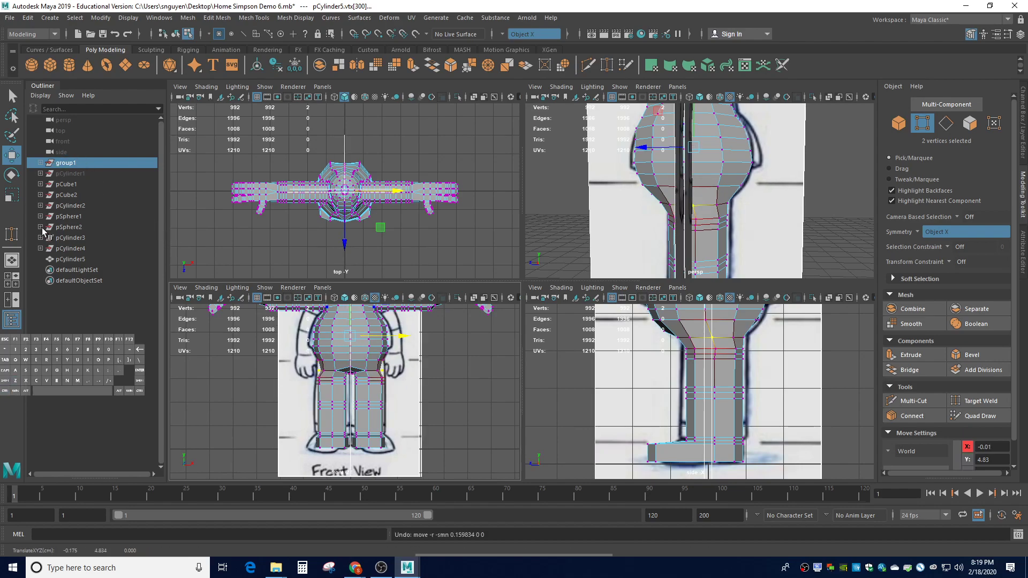
left_click(68, 259)
right_click(380, 370)
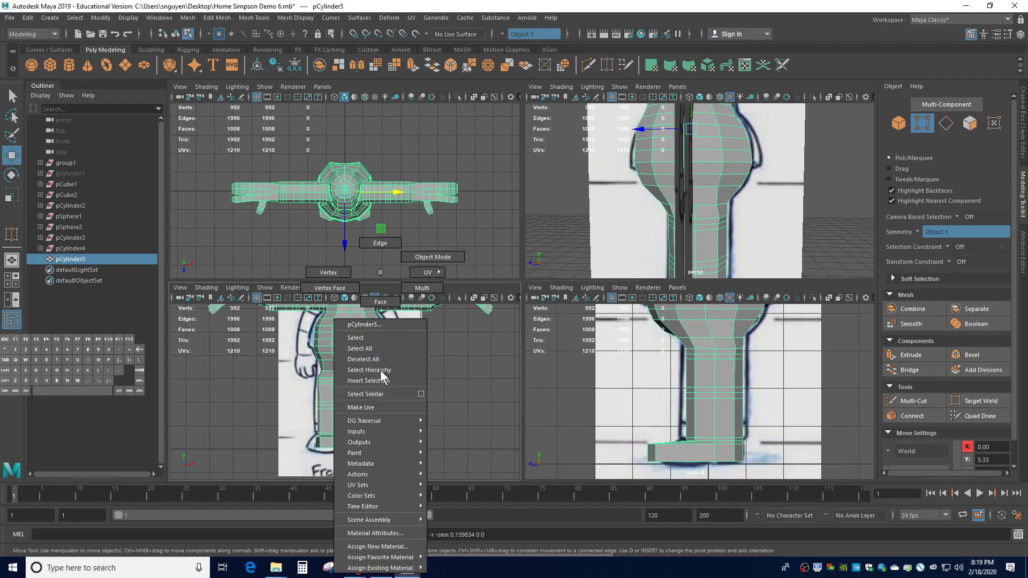
right_click_drag(380, 370, 328, 272)
left_click(381, 369)
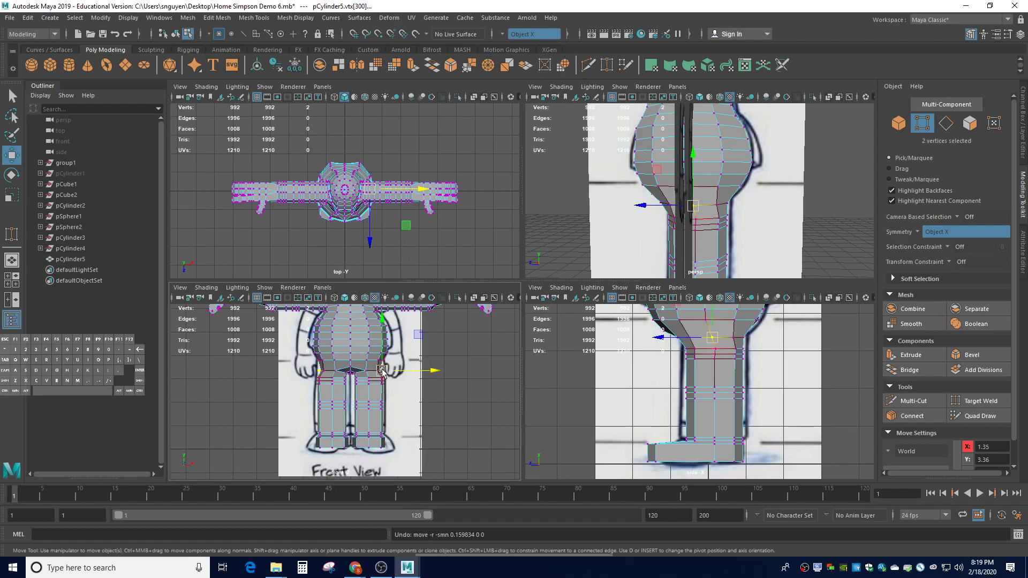
left_click_drag(381, 370, 425, 371)
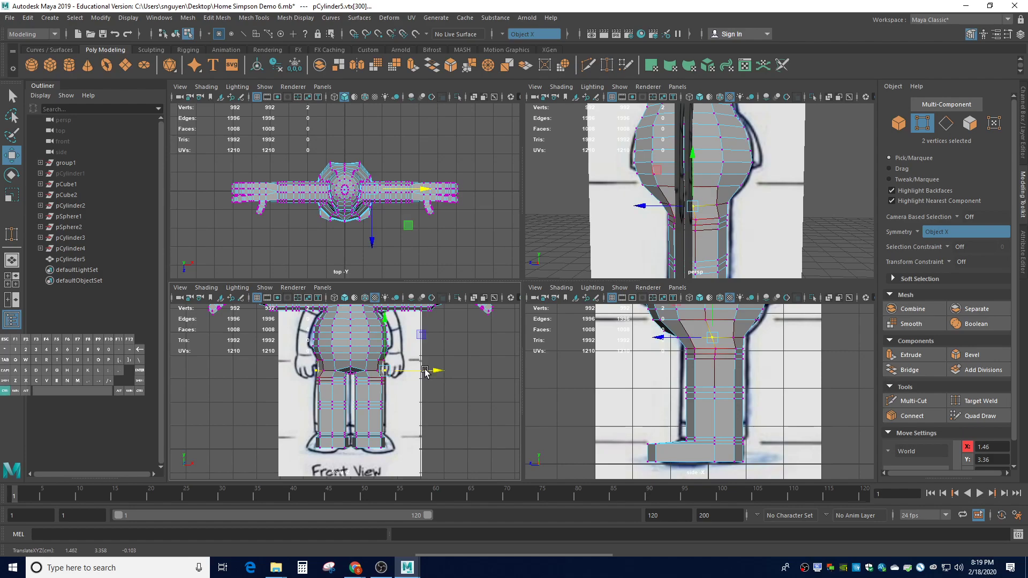
key("ctrl+z")
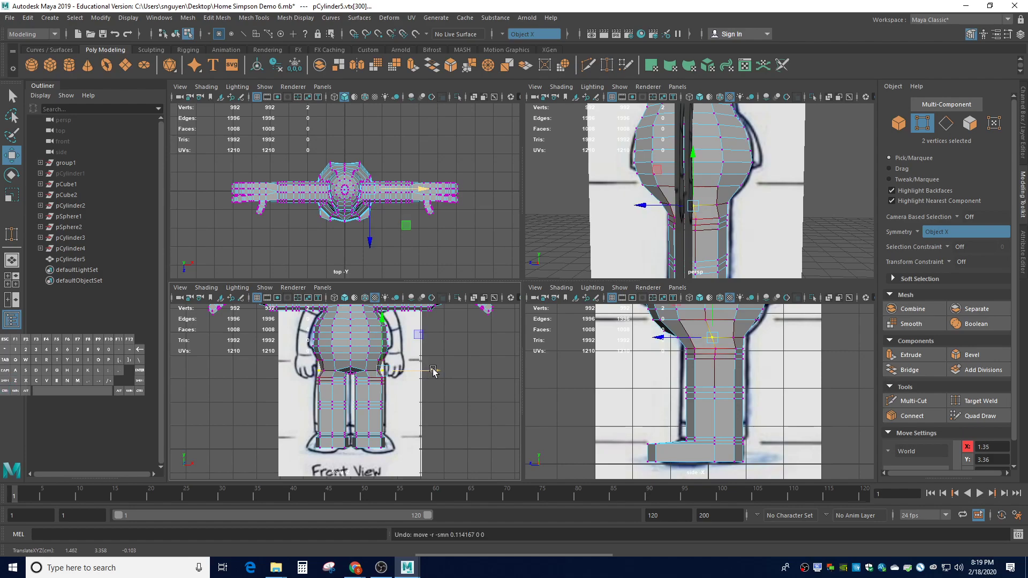
left_click_drag(433, 370, 437, 369)
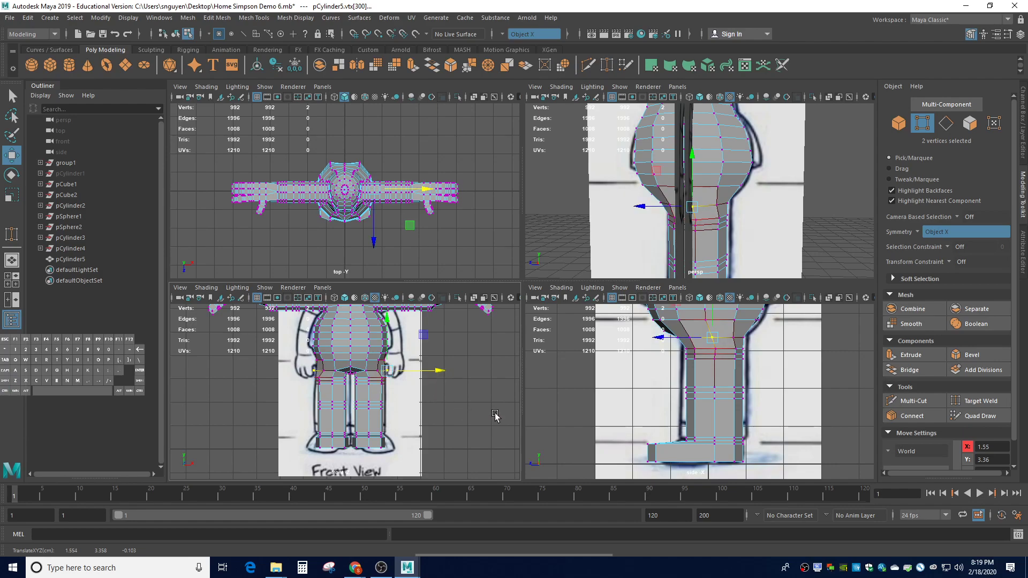
Move the rear hip vertices back to about Z -0.72 and the front hip vertices to about X -1.18, Z 0.54.
left_click(733, 339)
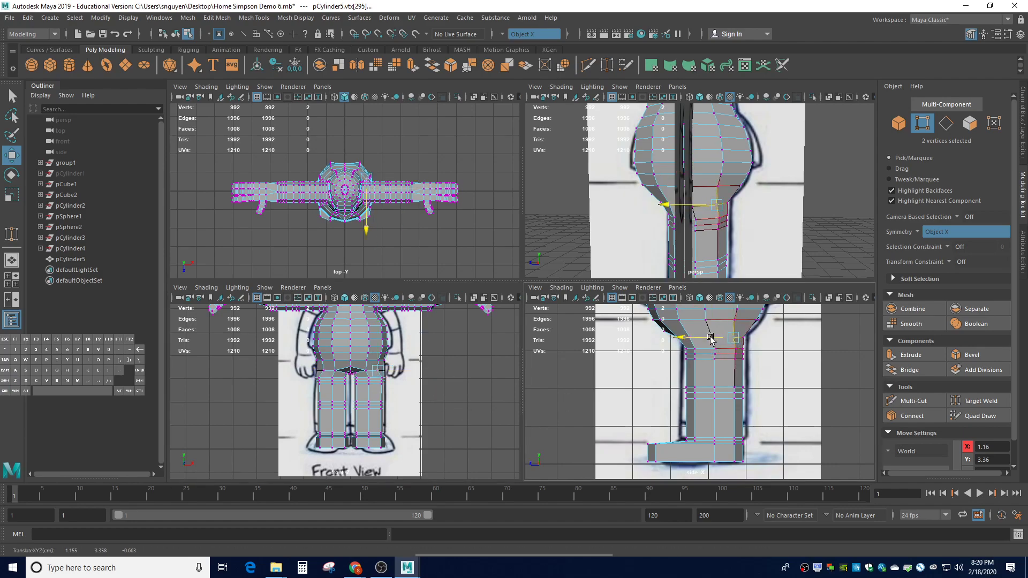
left_click_drag(710, 340, 712, 338)
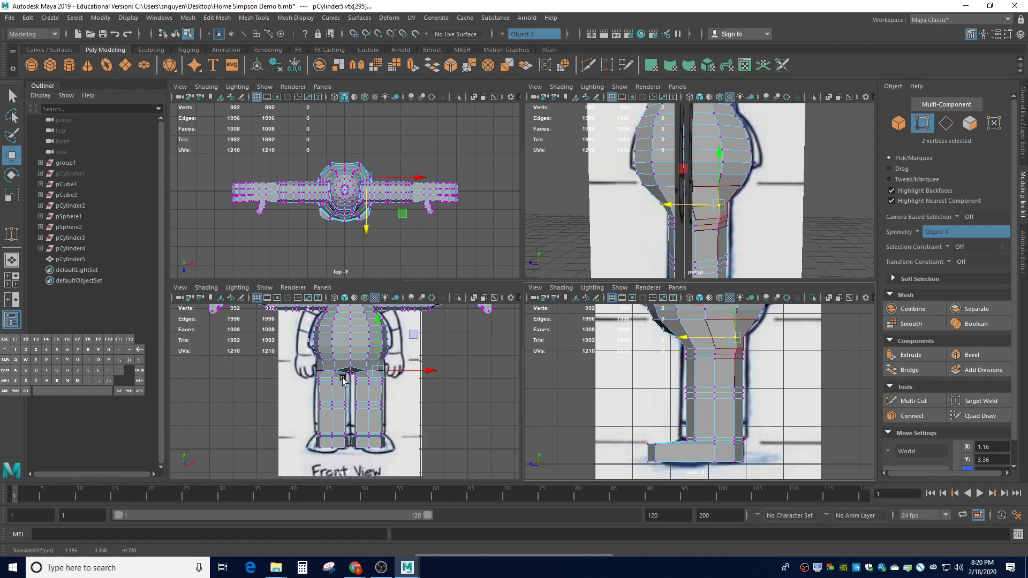
scroll(342, 379, "up", 2)
left_click(309, 360)
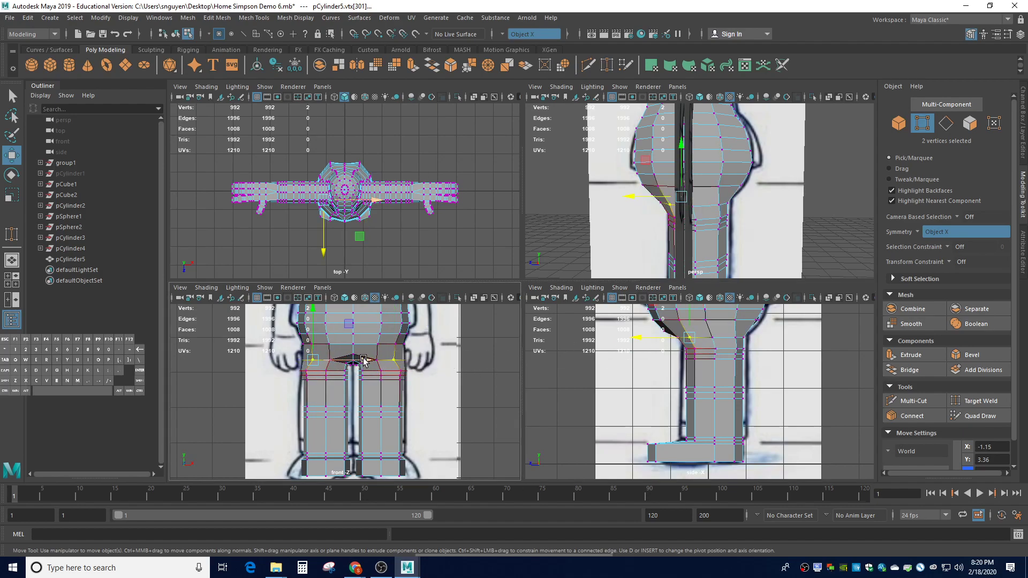
left_click(646, 341)
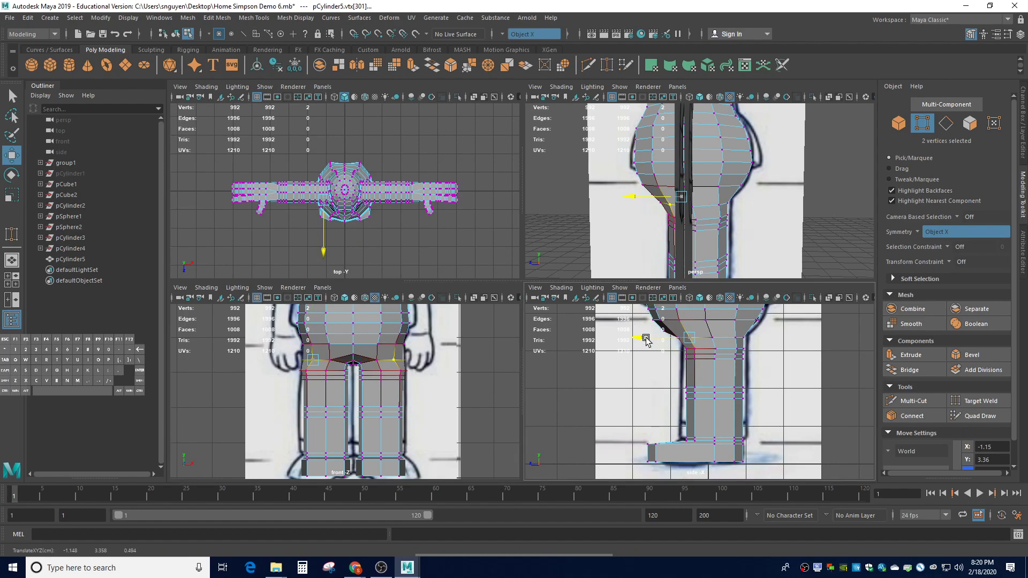
mouse_move(646, 341)
left_mouse_down()
mouse_move(624, 333)
mouse_move(644, 342)
left_mouse_up()
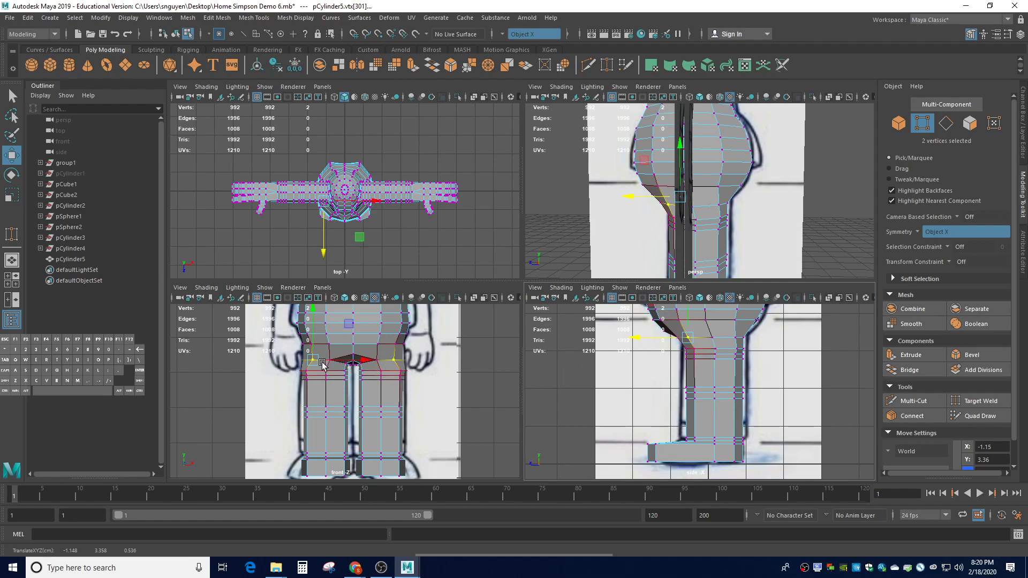
left_click_drag(367, 364, 365, 362)
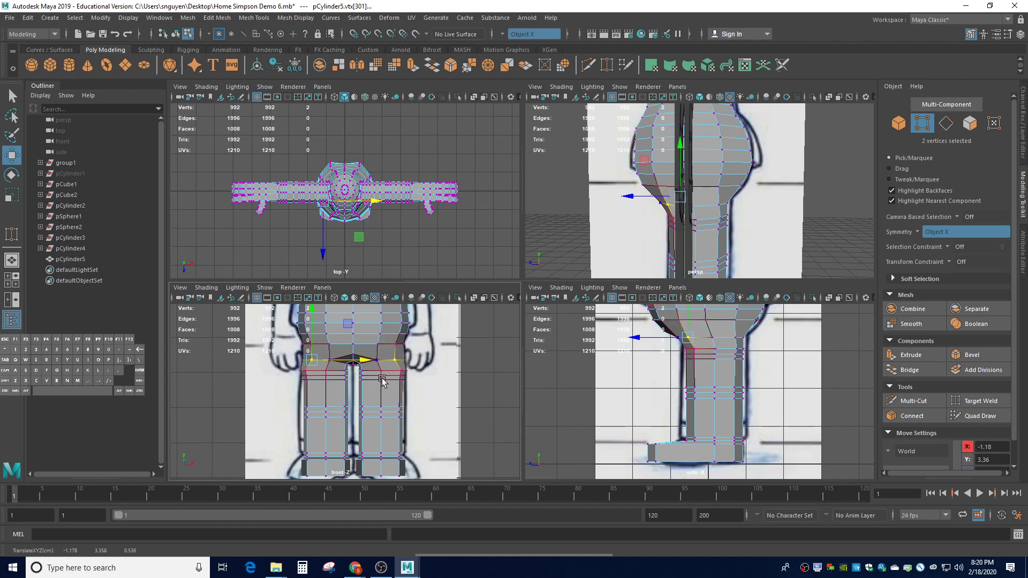
left_click(487, 396)
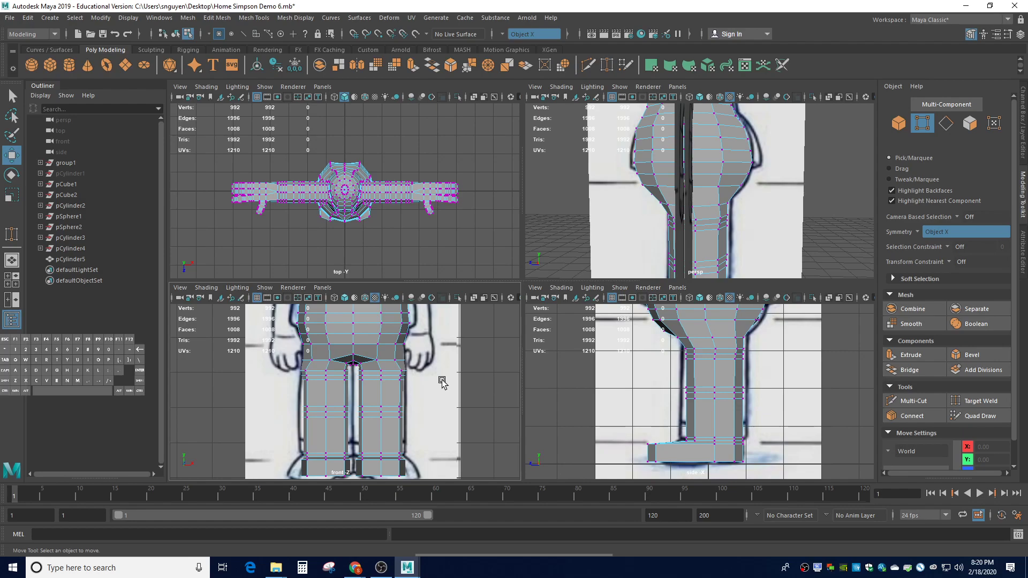
Turn on the smooth mesh preview and move the outer hip vertices outward along X to about 1.58.
key("3")
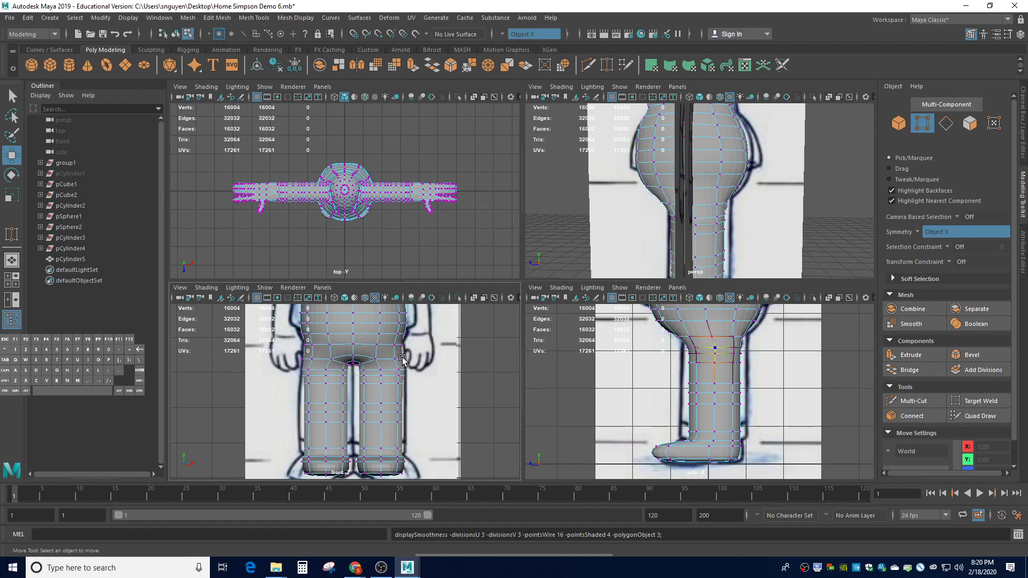
left_click(711, 338)
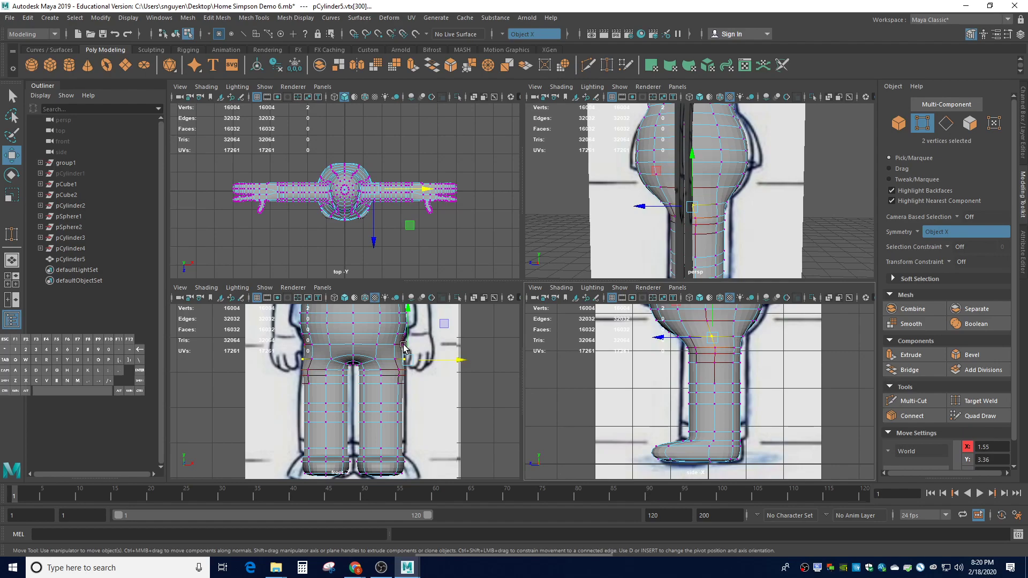
left_click(464, 381)
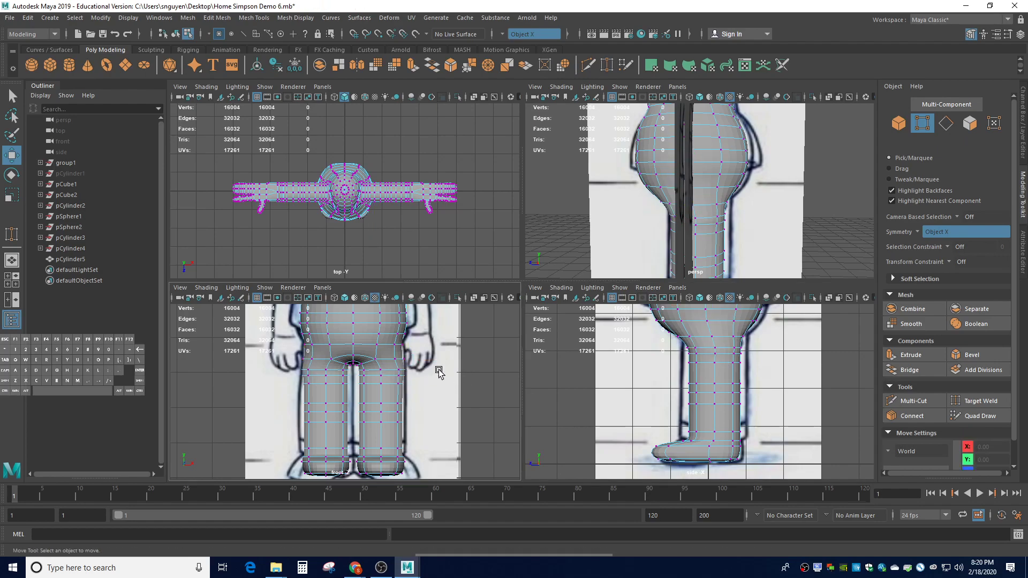
left_click(402, 348)
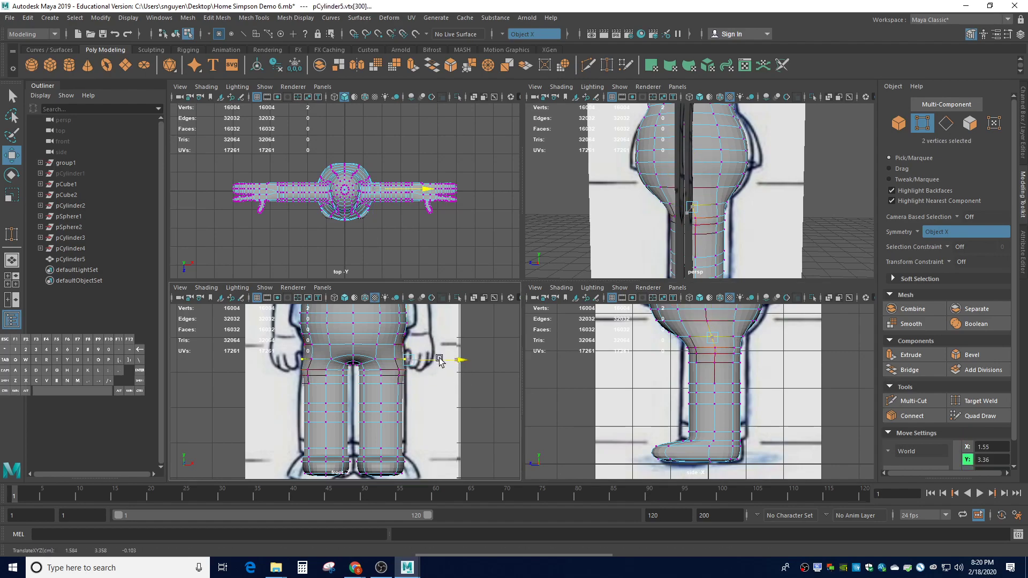
left_click(403, 344)
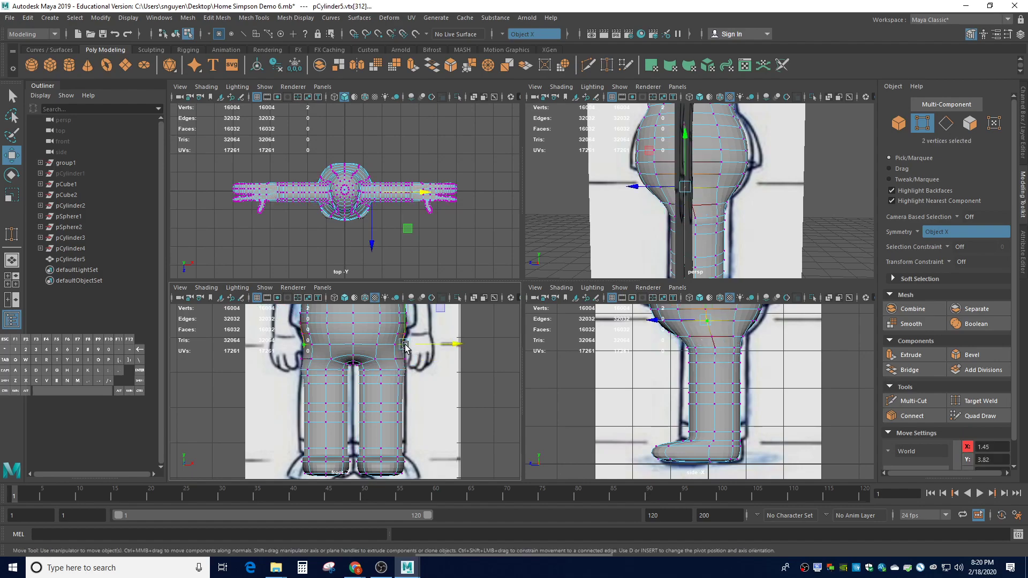
left_click(282, 368)
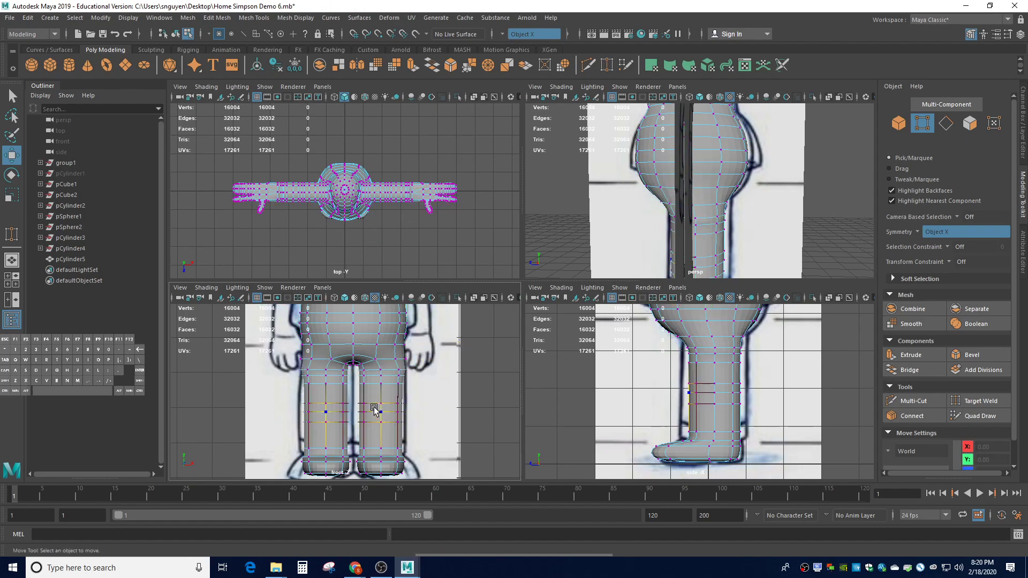
Move the front mid-leg vertices forward to about Z 0.66 and the rear mid-leg vertices back to about Z -0.92.
left_click(686, 394)
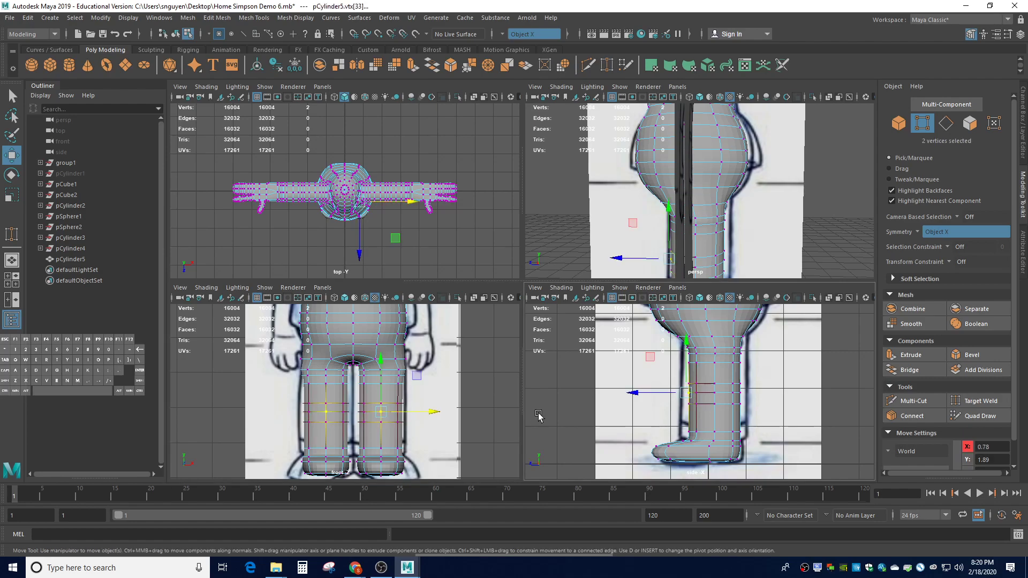
left_click(644, 396)
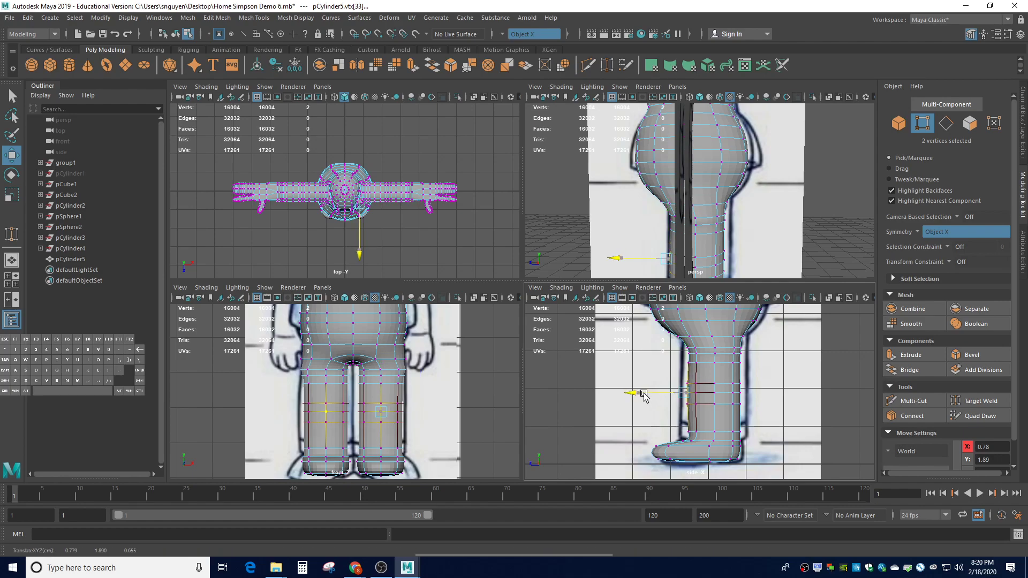
left_click(732, 404)
left_click_drag(731, 405, 714, 401)
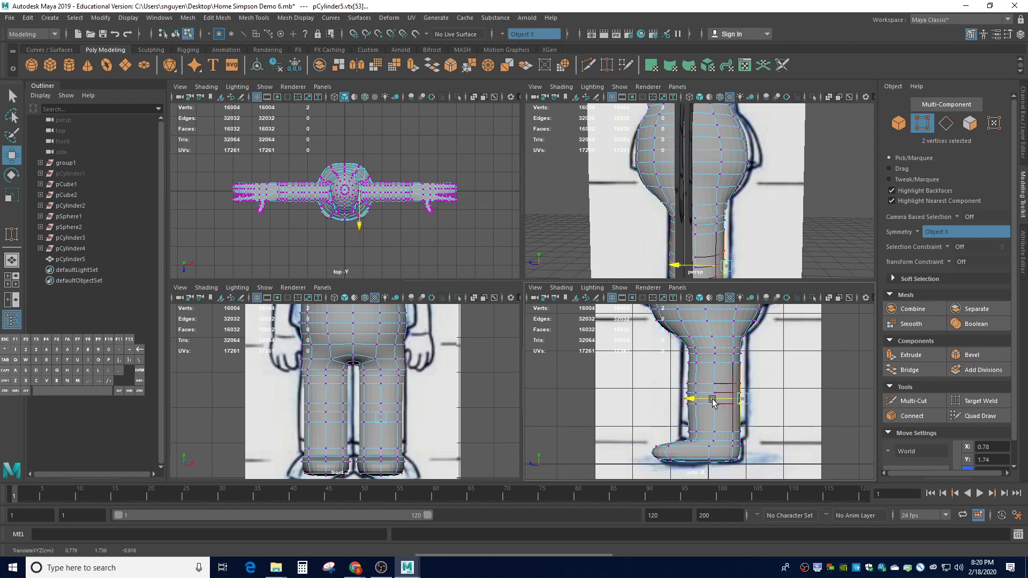
left_click(760, 394)
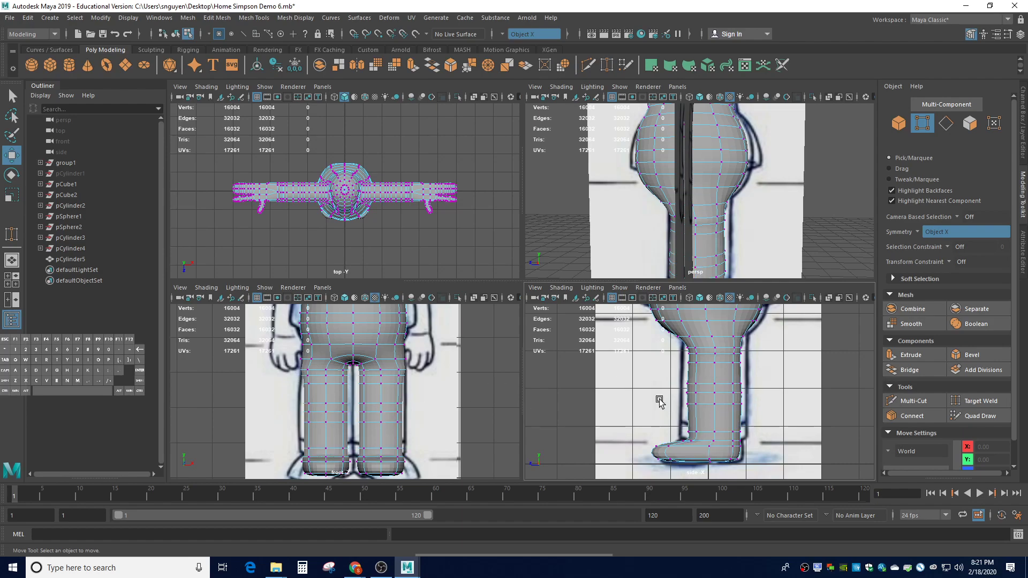
Examine the whole smoothed character from the front, above and the side against the reference images in perspective.
left_click_drag(656, 384, 672, 382, "alt")
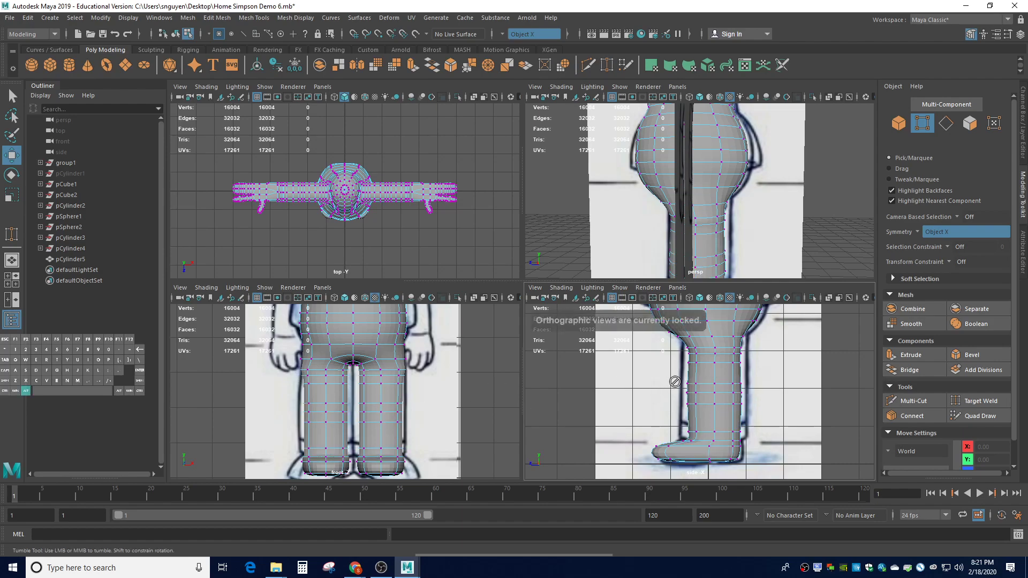
left_click_drag(696, 224, 758, 266, "alt")
left_click_drag(803, 229, 787, 197, "alt")
double_click(642, 145)
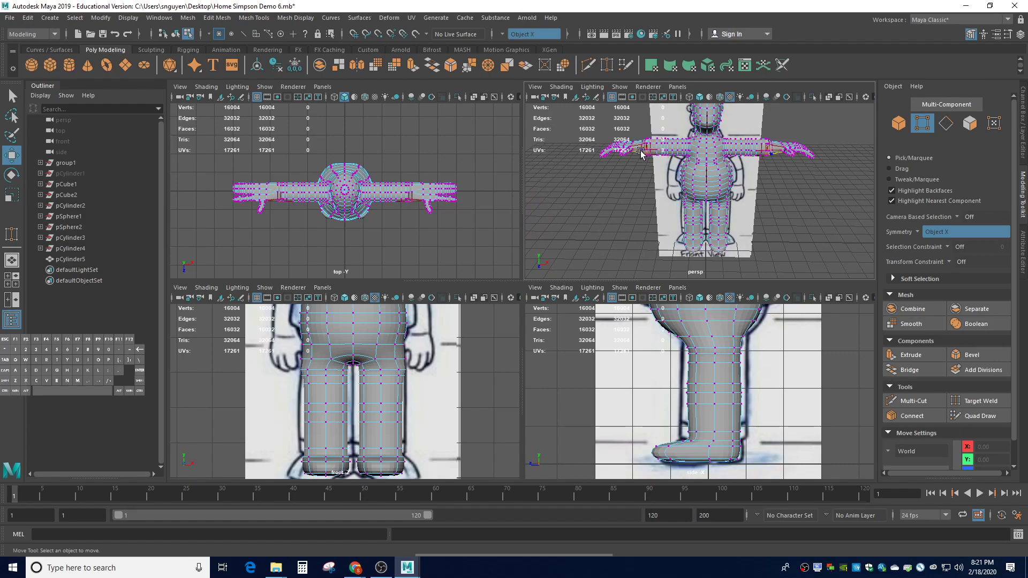
left_click(702, 146)
left_click_drag(703, 147, 807, 211, "alt")
double_click(690, 132)
double_click(689, 140)
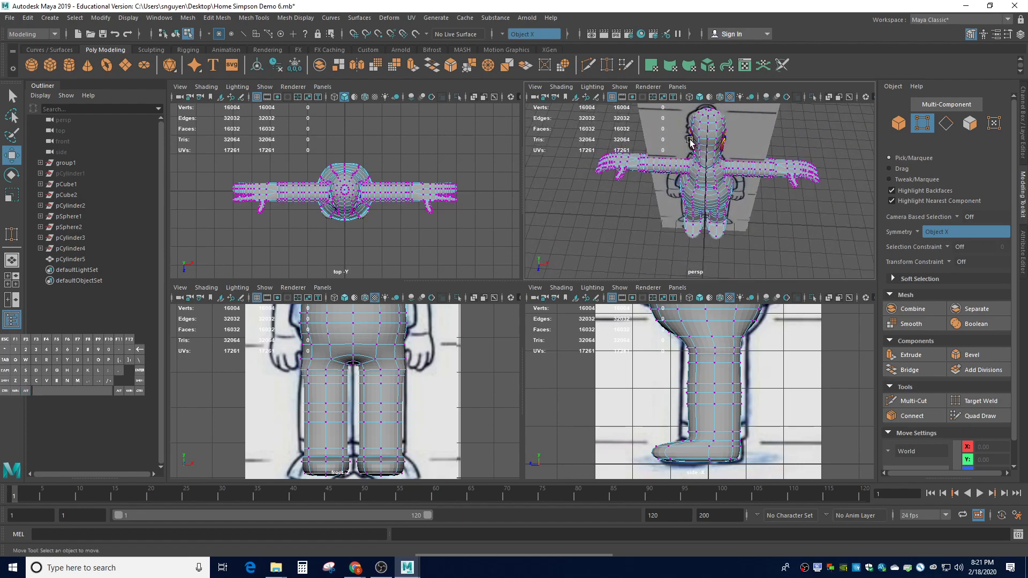
double_click(814, 170)
left_click_drag(842, 154, 852, 115, "alt")
left_click_drag(797, 202, 761, 207, "alt")
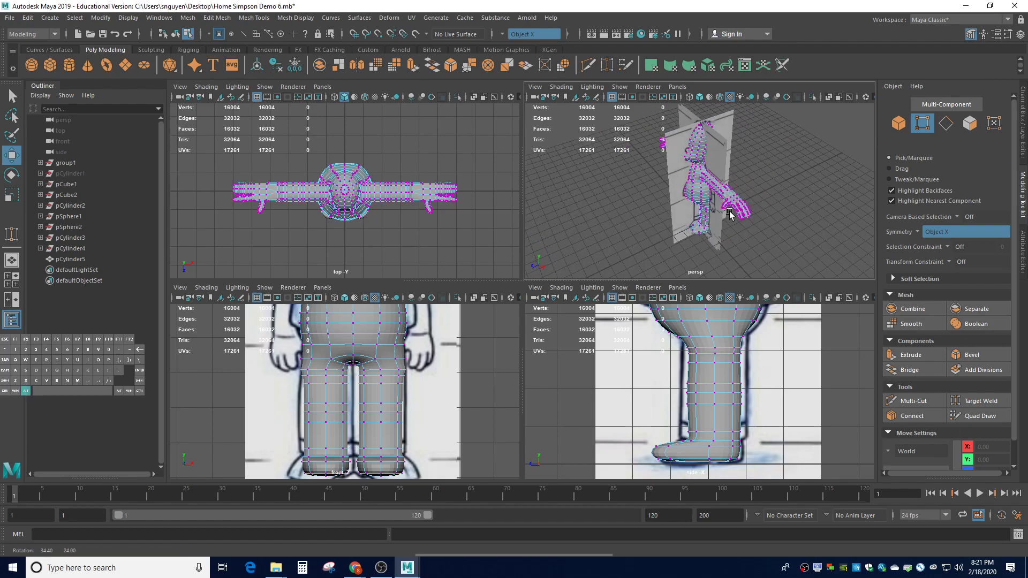
left_click(649, 195)
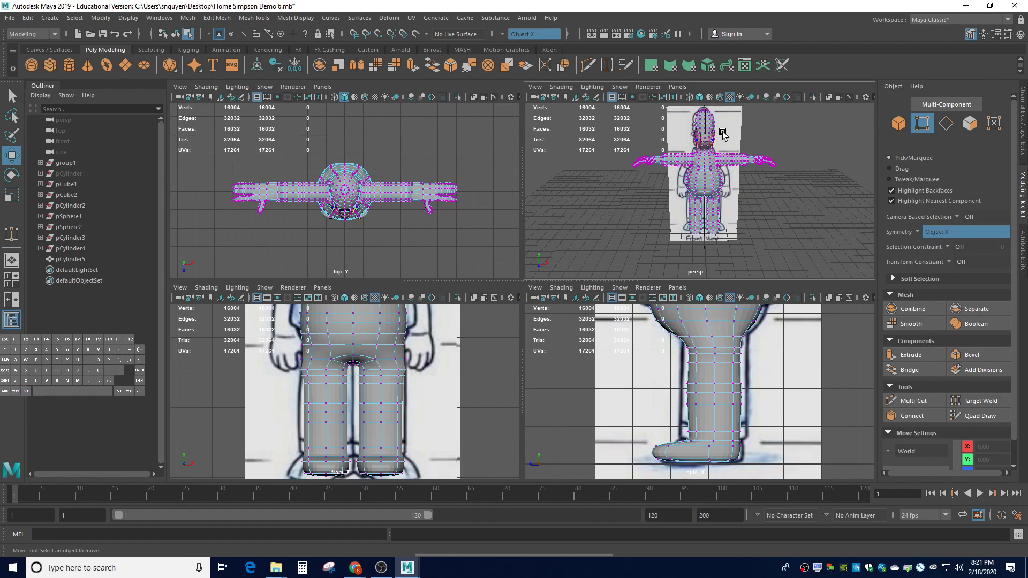
mouse_move(765, 181)
left_mouse_down("alt")
mouse_move(631, 192)
mouse_move(762, 196)
left_mouse_up("alt")
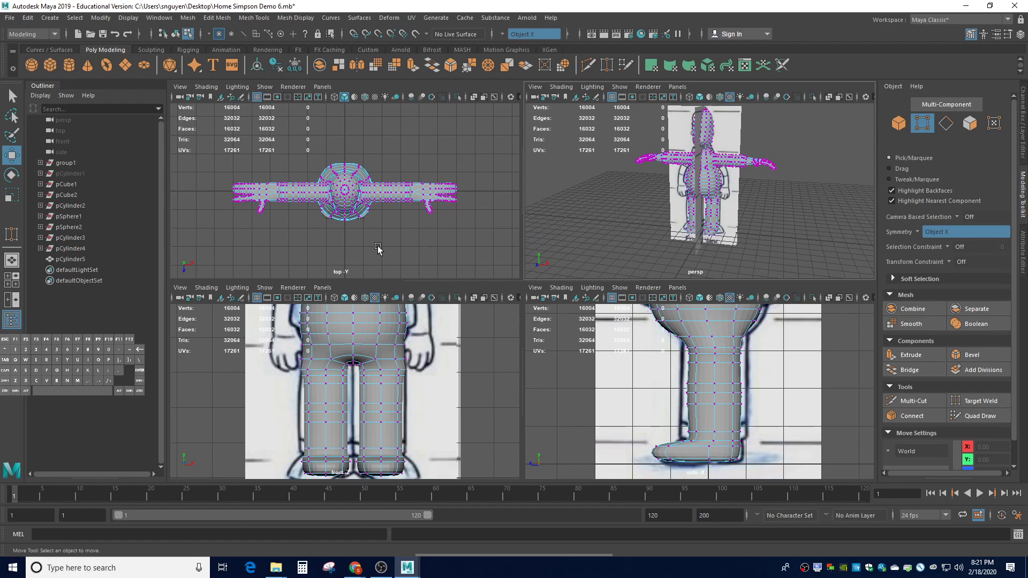
Delete the construction history of pCylinder5 and hide the reference image group group1.
left_click(67, 259)
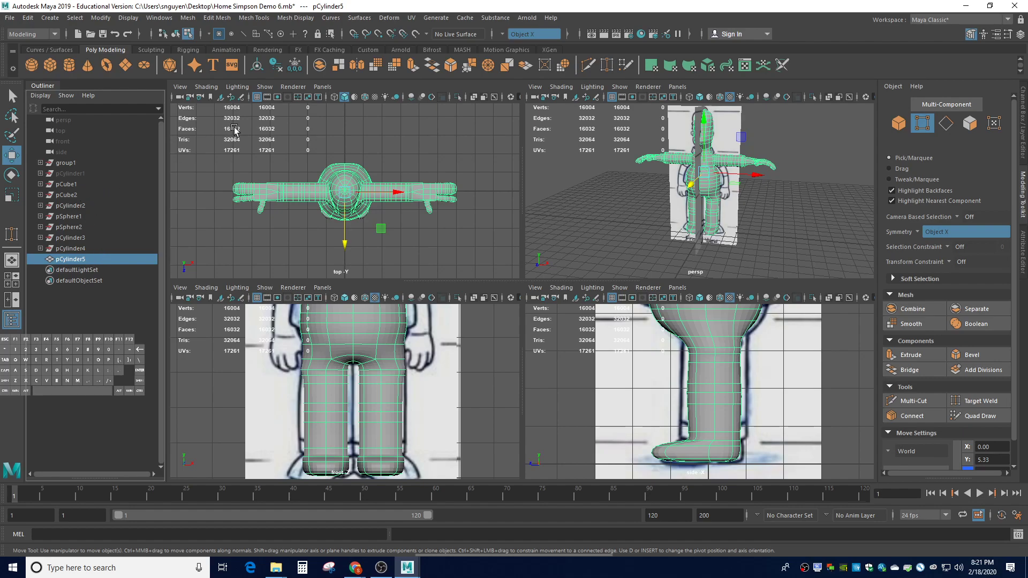
left_click(275, 66)
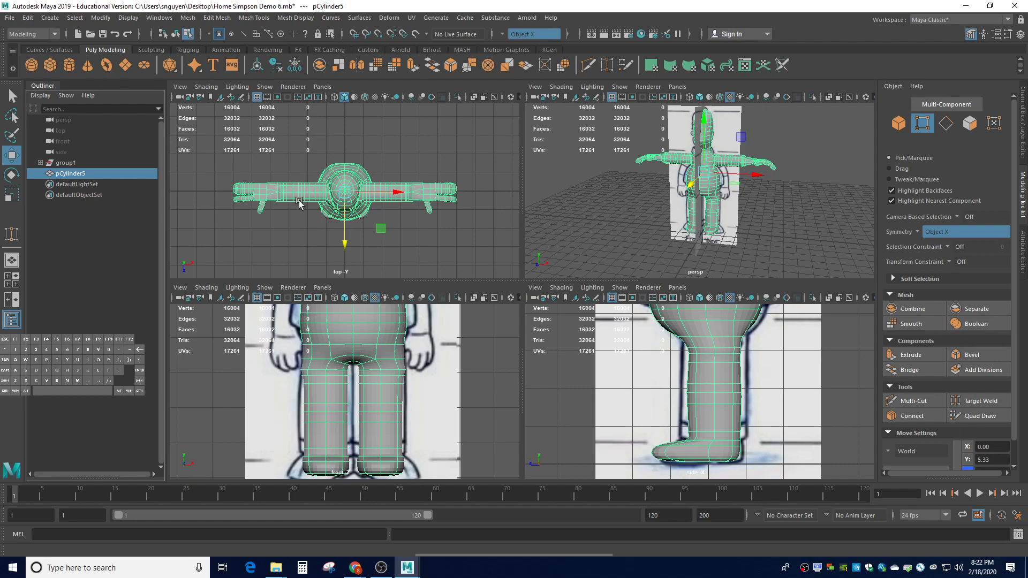
left_click(63, 163)
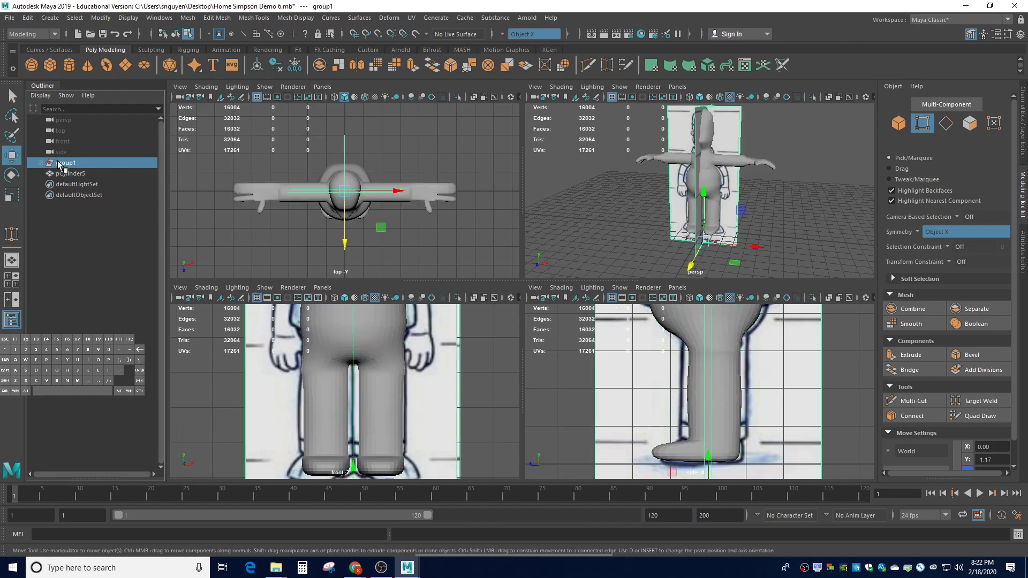
key("h")
left_click_drag(780, 217, 802, 191, "alt")
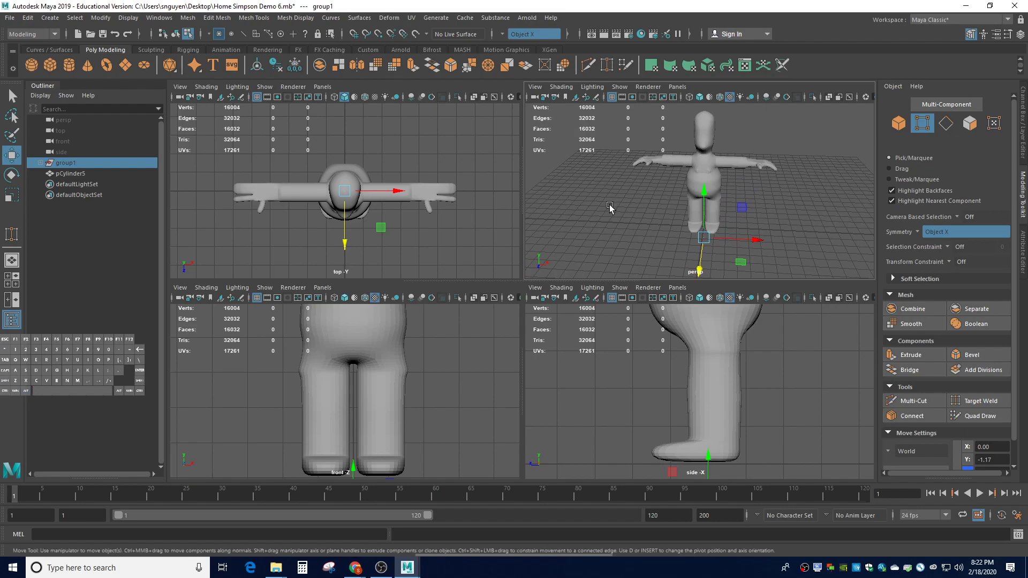